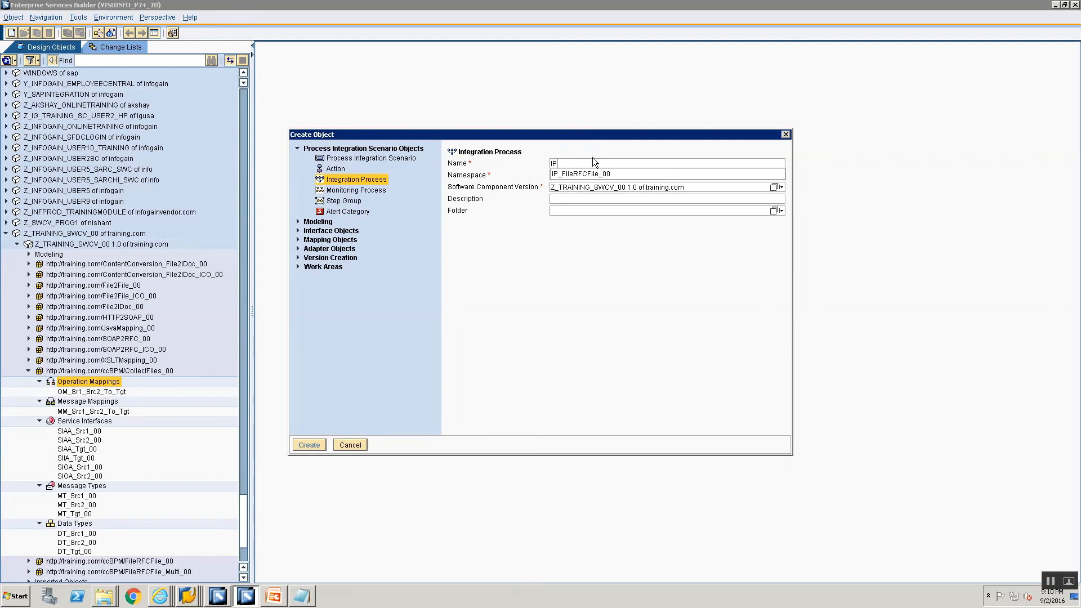
{"action": "type", "text": "_Collect"}
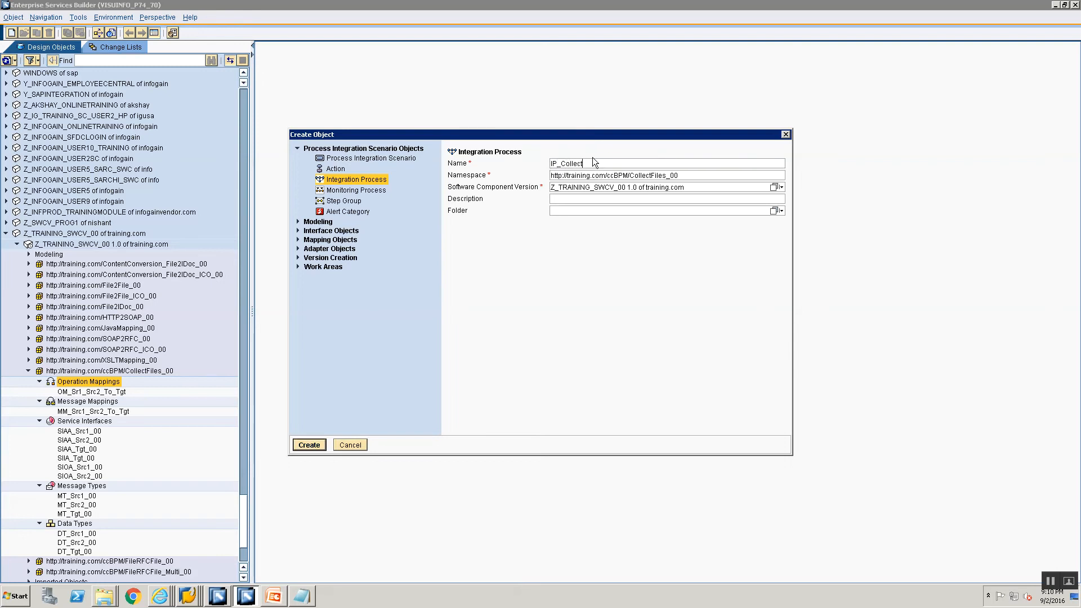
{"action": "type", "text": "Files_00"}
{"action": "key", "text": "Return"}
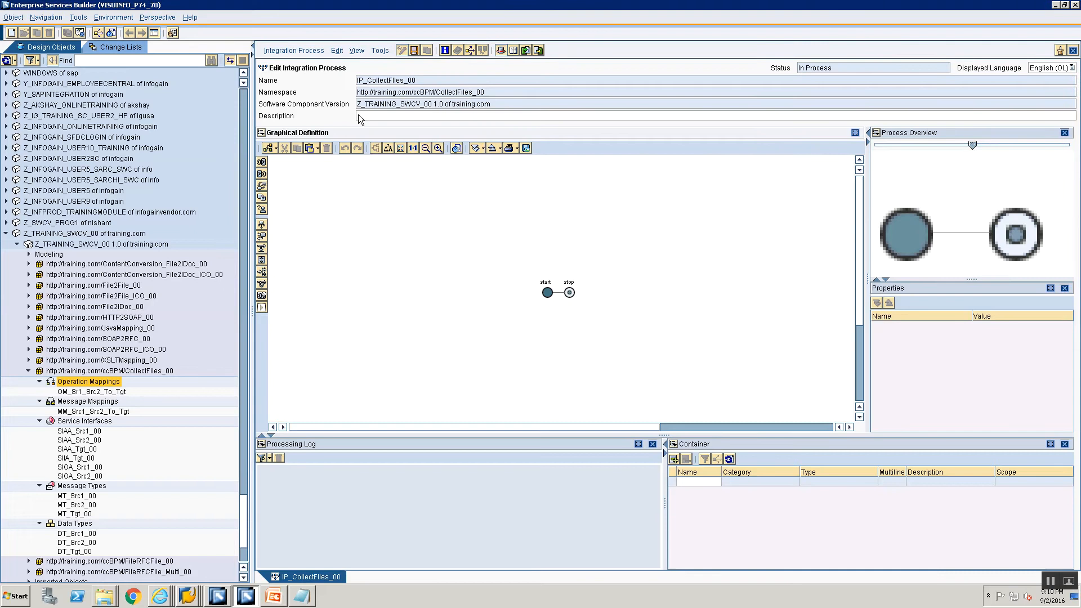
{"action": "left_click", "coordinate": [1072, 51]}
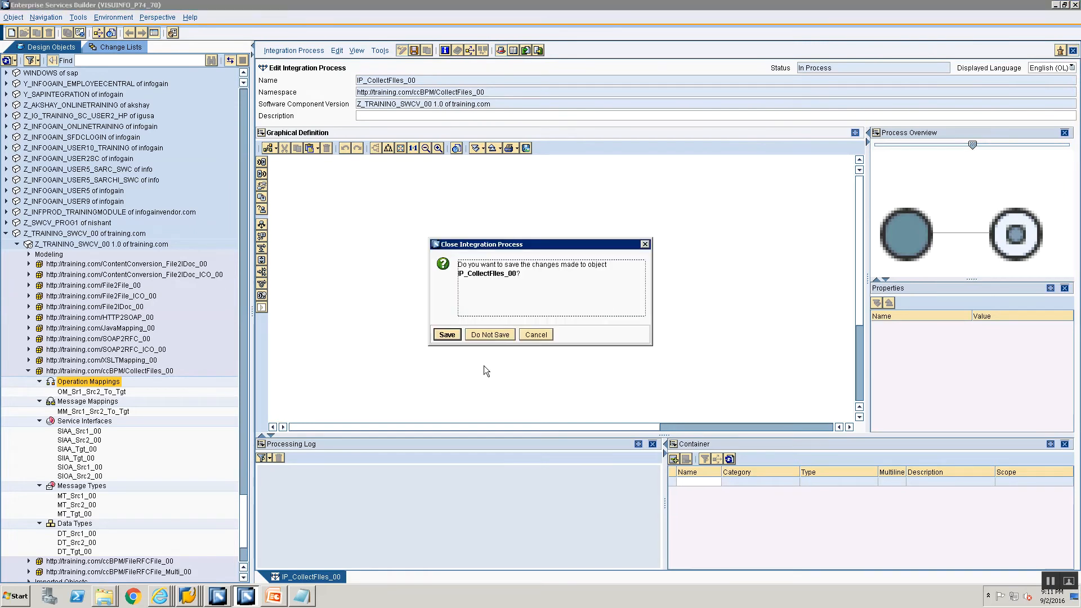
{"action": "left_click", "coordinate": [499, 338]}
{"action": "right_click", "coordinate": [67, 383]}
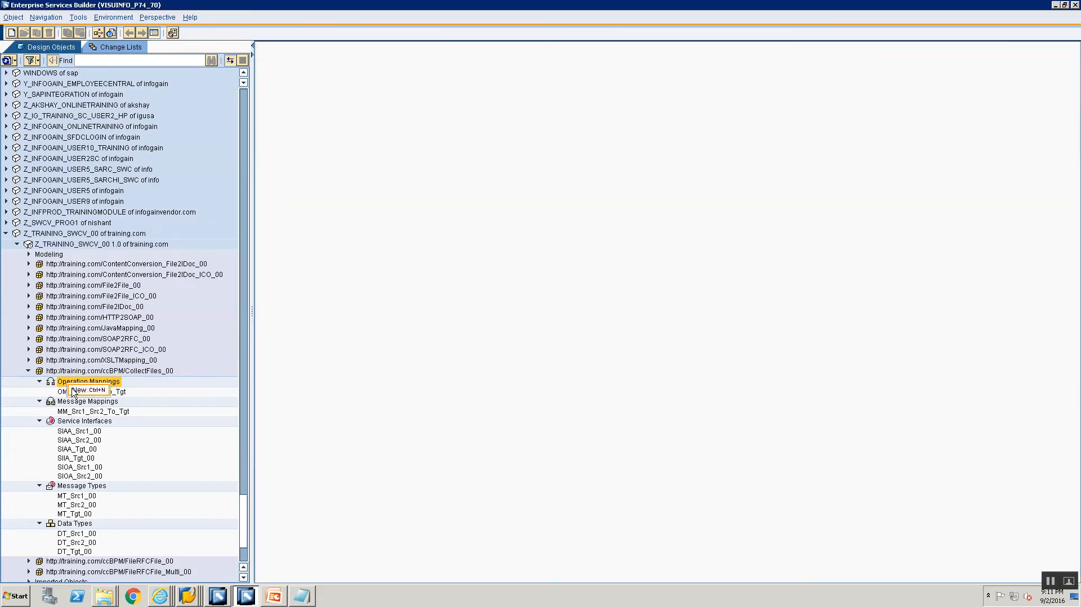
{"action": "left_click", "coordinate": [82, 391]}
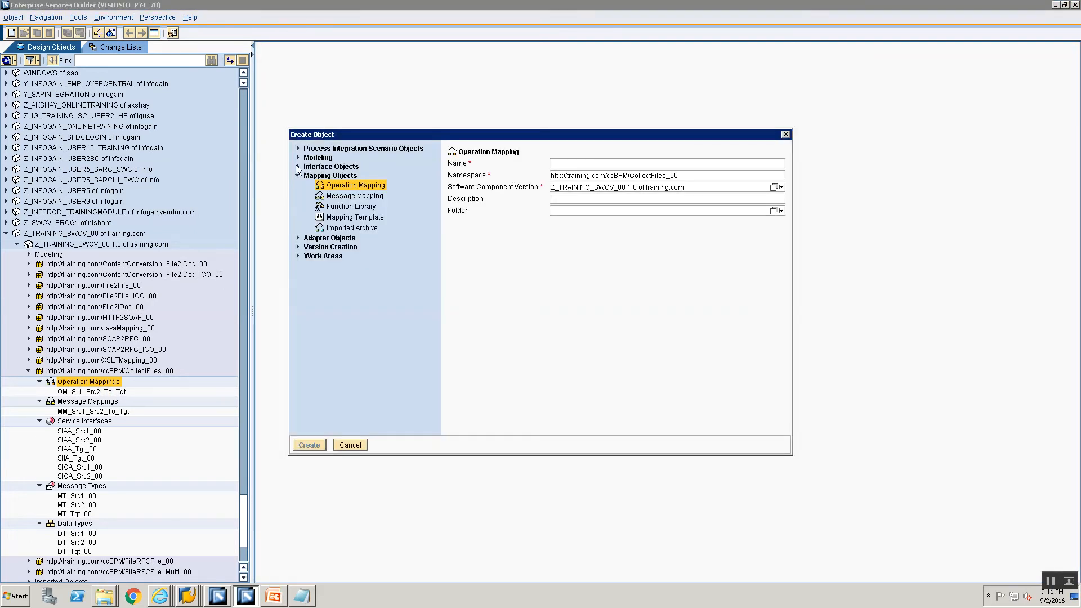
{"action": "left_click", "coordinate": [298, 148]}
{"action": "left_click", "coordinate": [339, 179]}
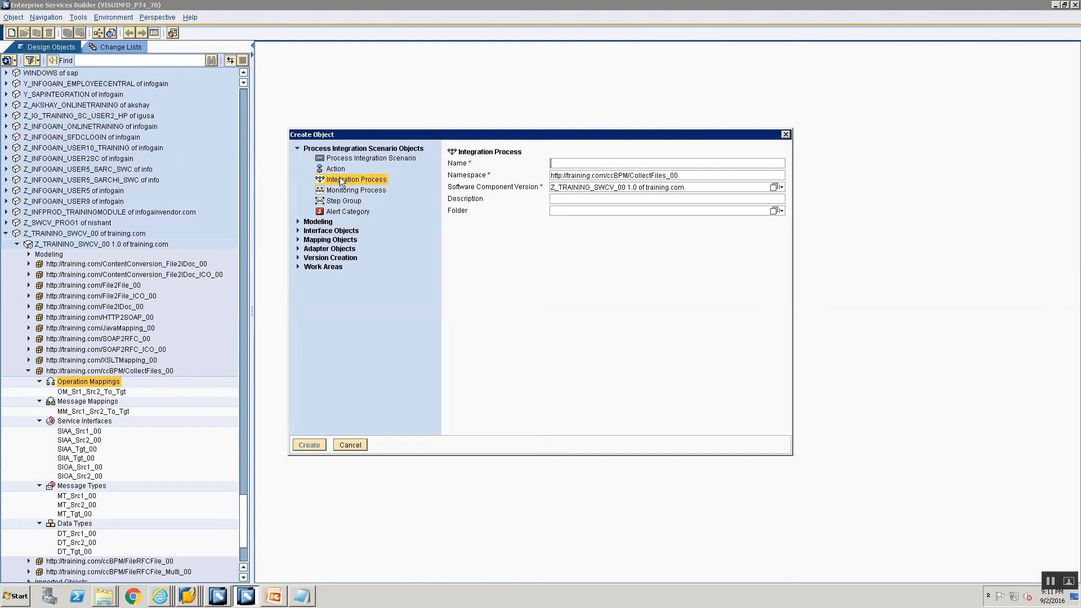
{"action": "type", "text": "IP_"}
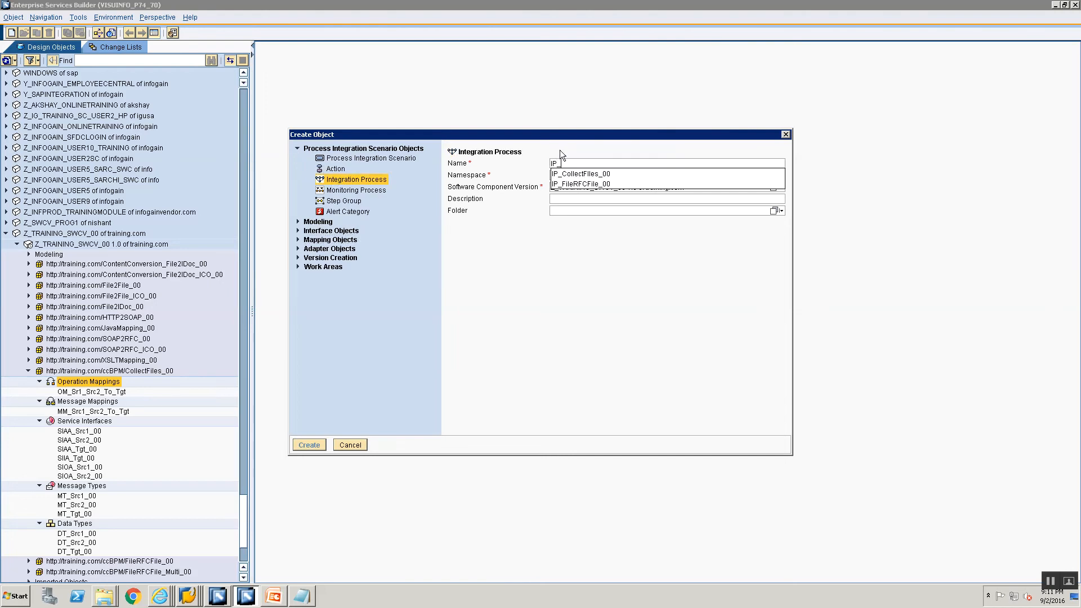
{"action": "type", "text": "CollectFiles_00"}
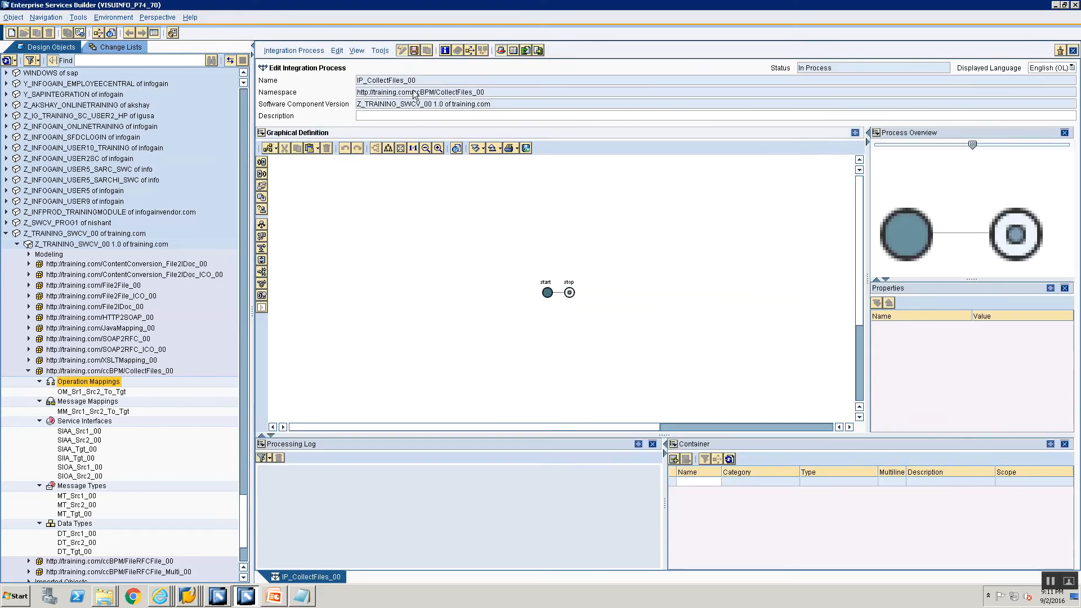
{"action": "left_click", "coordinate": [415, 52]}
Detach and maximize the integration process editor, then close the Processing Log and enlarge the Container area
{"action": "left_click", "coordinate": [1060, 50]}
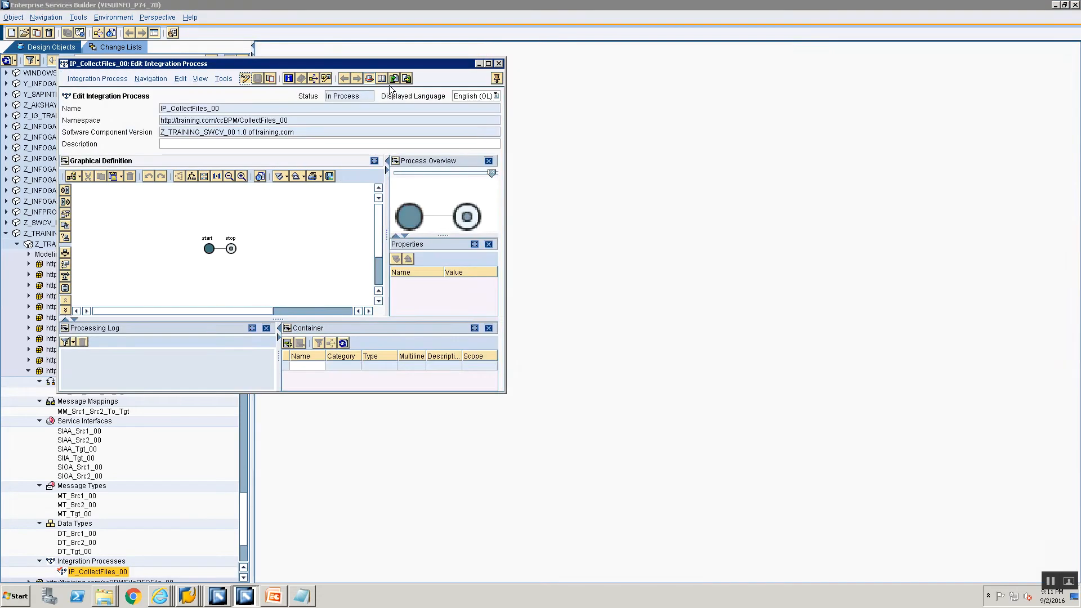
{"action": "double_click", "coordinate": [380, 67]}
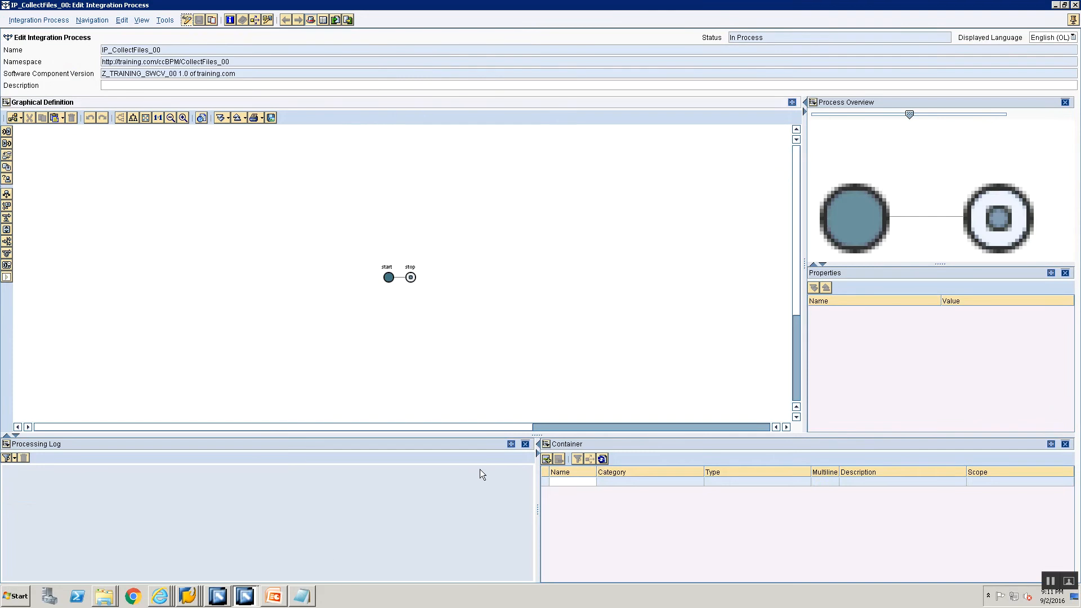
{"action": "left_click", "coordinate": [525, 445]}
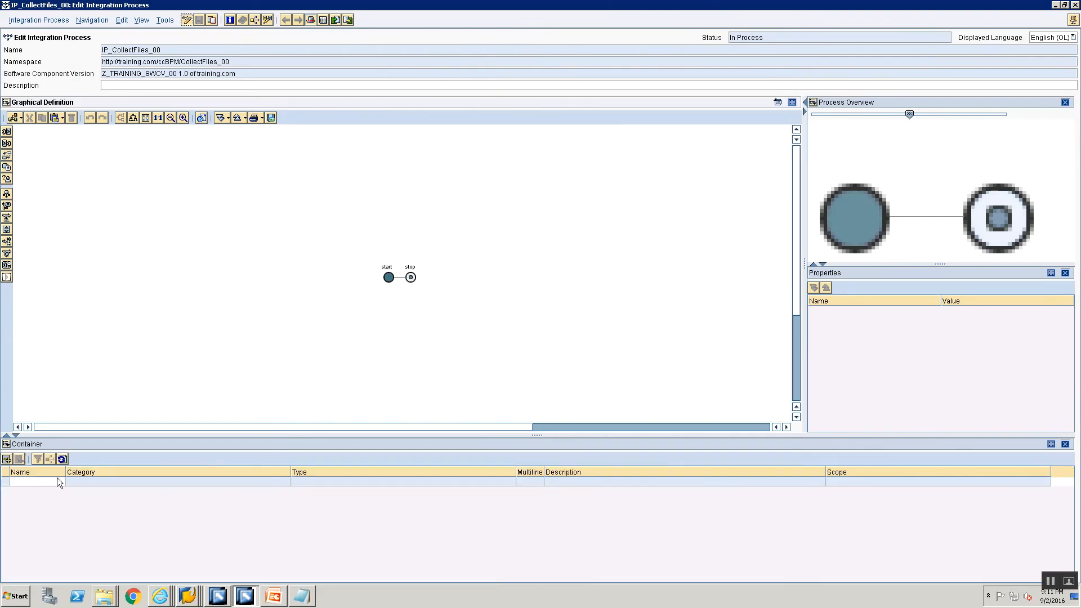
{"action": "left_click_drag", "start_coordinate": [93, 435], "coordinate": [109, 332]}
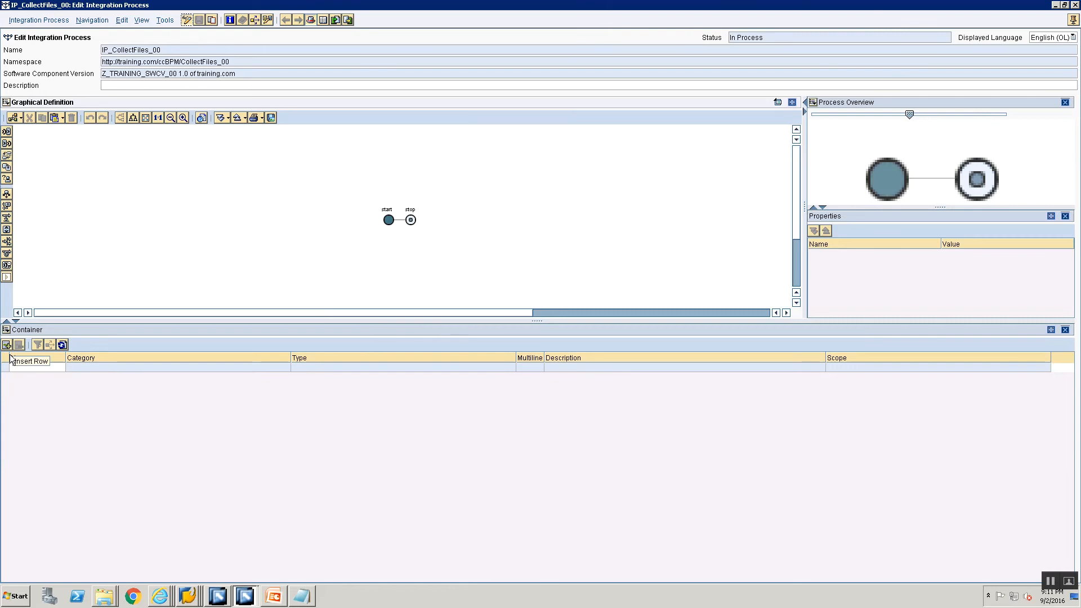
Add a container element FileSrc1 with category Abstract Interface and type SIAA_Src1_00
{"action": "left_click", "coordinate": [22, 369]}
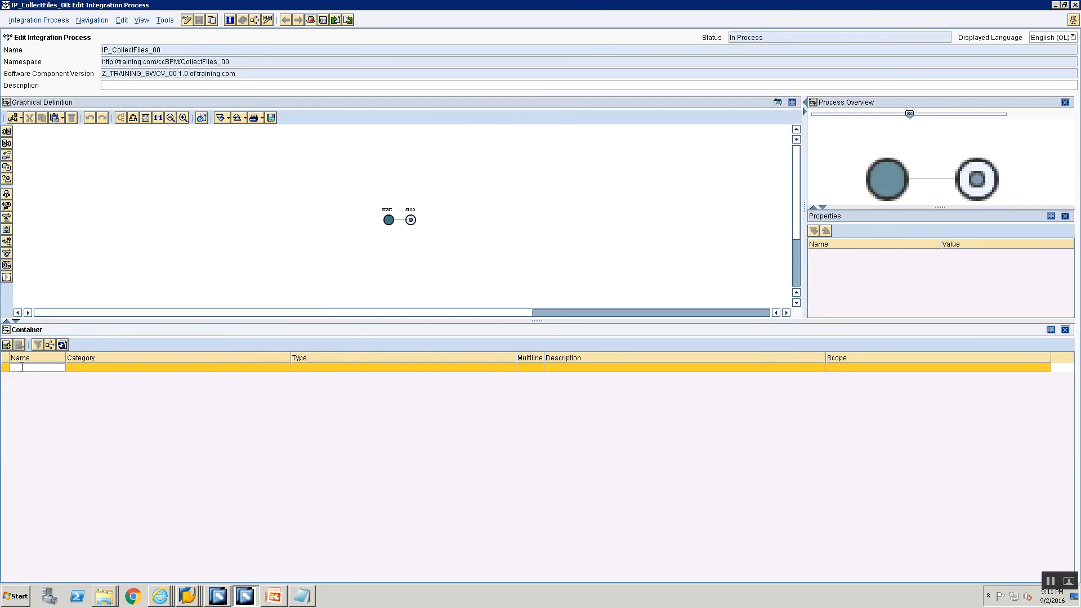
{"action": "type", "text": "D"}
{"action": "left_click", "coordinate": [73, 371]}
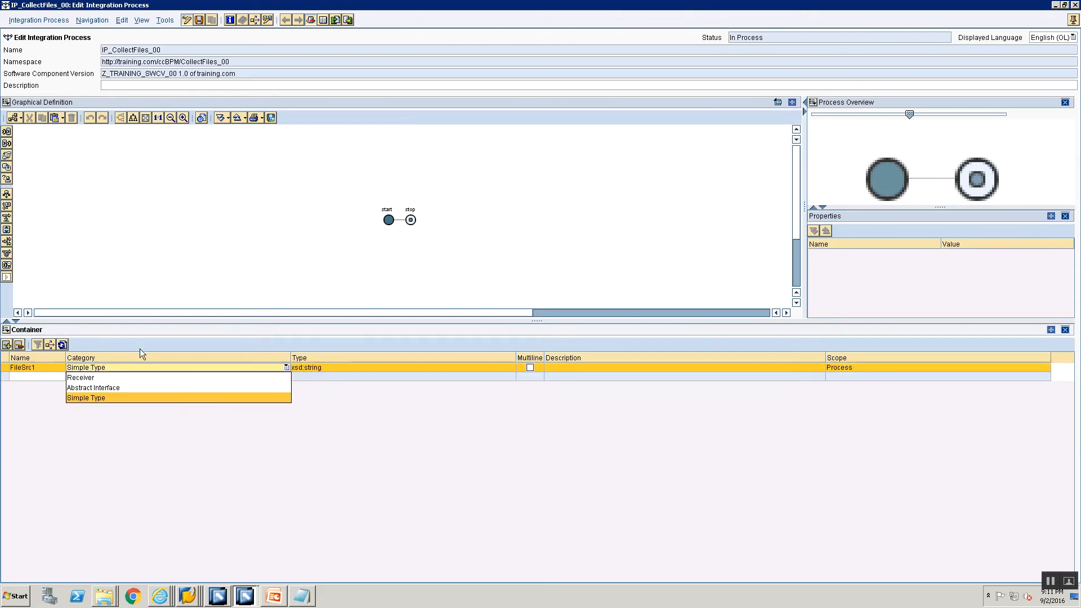
{"action": "left_click", "coordinate": [122, 388]}
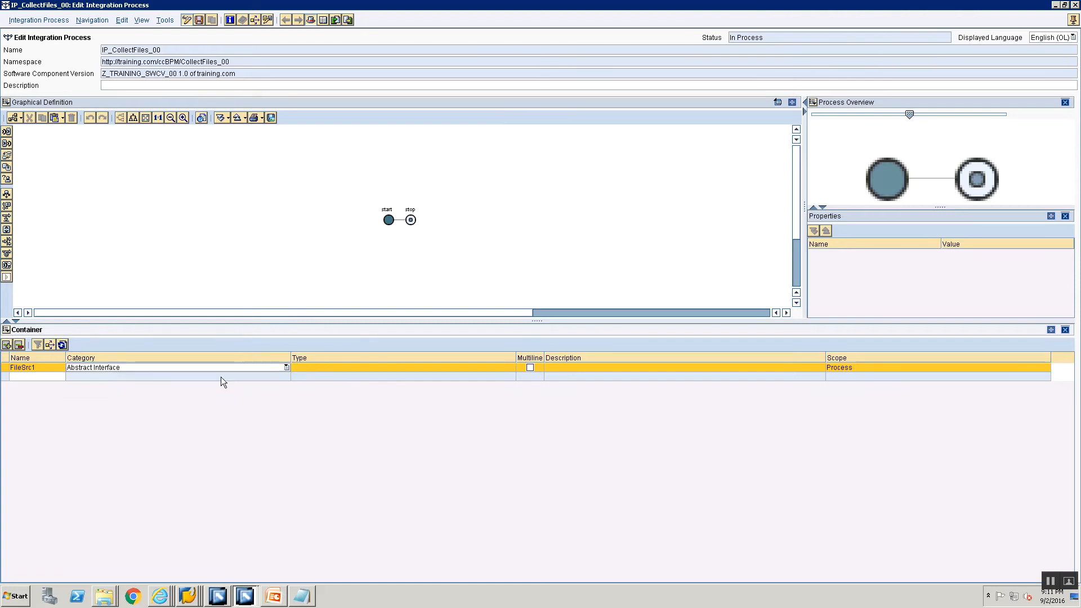
{"action": "left_click", "coordinate": [346, 368]}
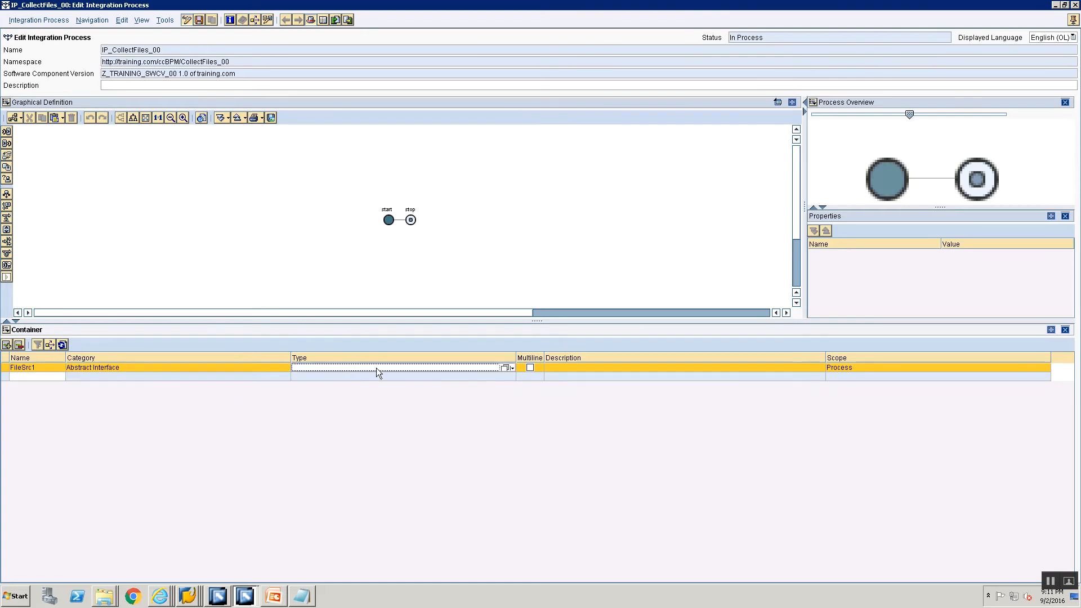
{"action": "left_click", "coordinate": [510, 368]}
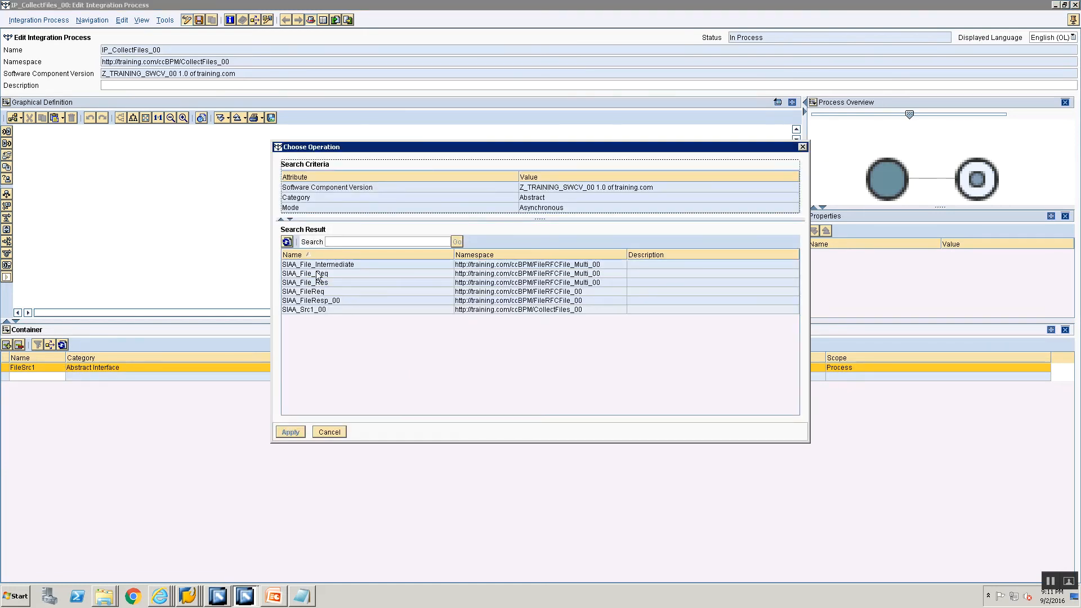
{"action": "left_click", "coordinate": [309, 309]}
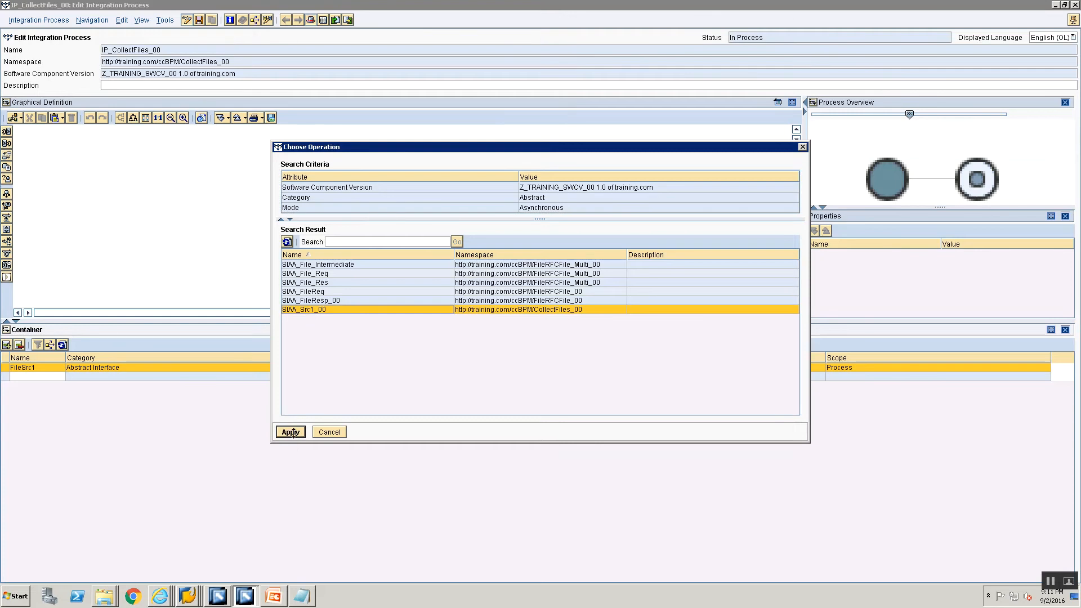
{"action": "left_click", "coordinate": [294, 431]}
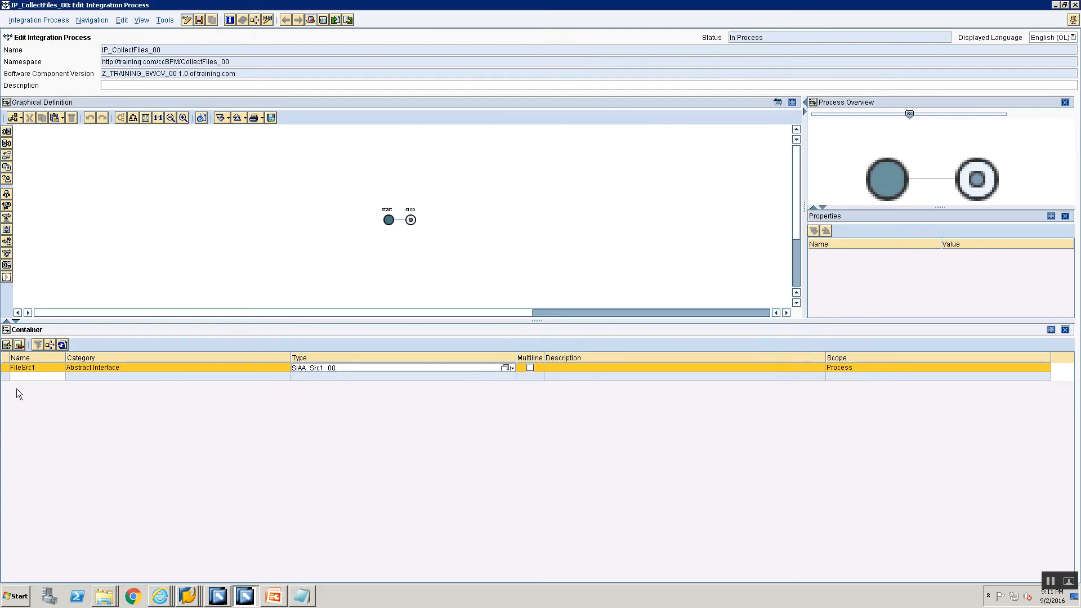
Add a second container element FileSrc2 with category Abstract Interface
{"action": "left_click", "coordinate": [20, 378]}
{"action": "type", "text": "FileSrc2"}
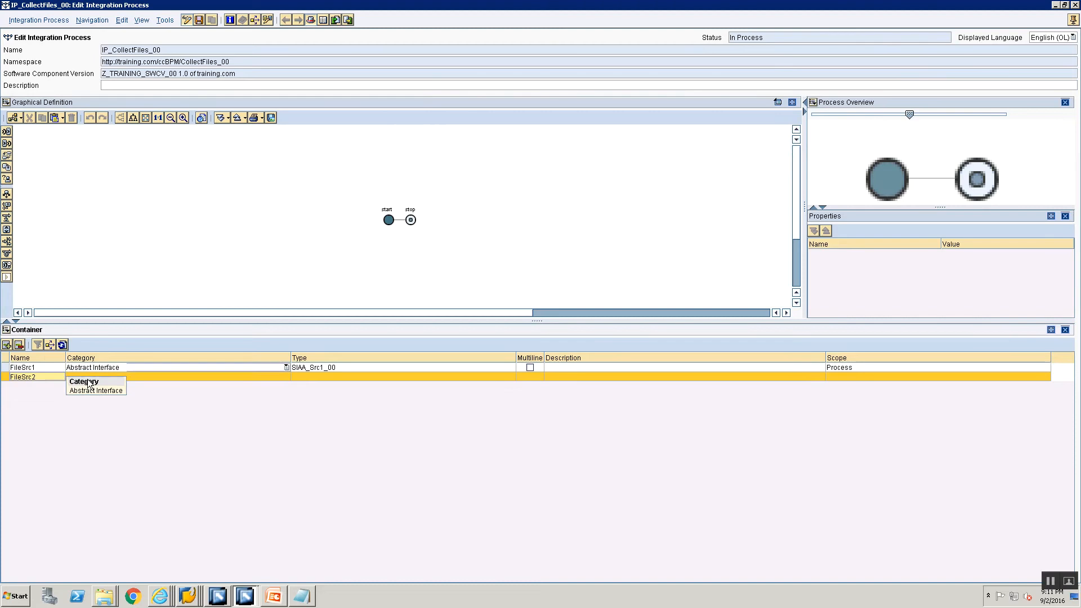
{"action": "left_click", "coordinate": [91, 369]}
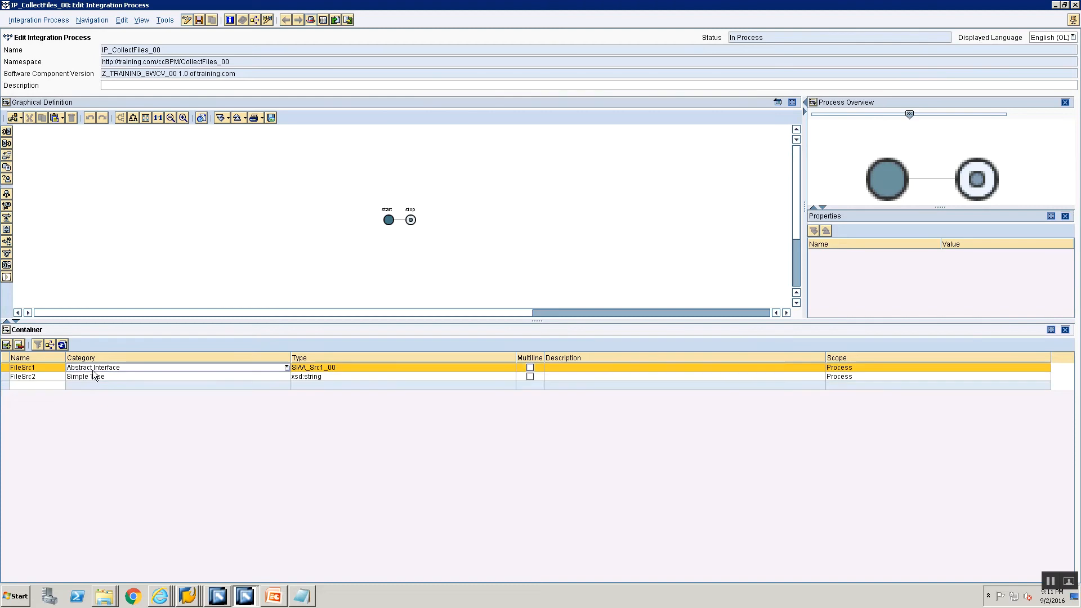
{"action": "left_click", "coordinate": [87, 378]}
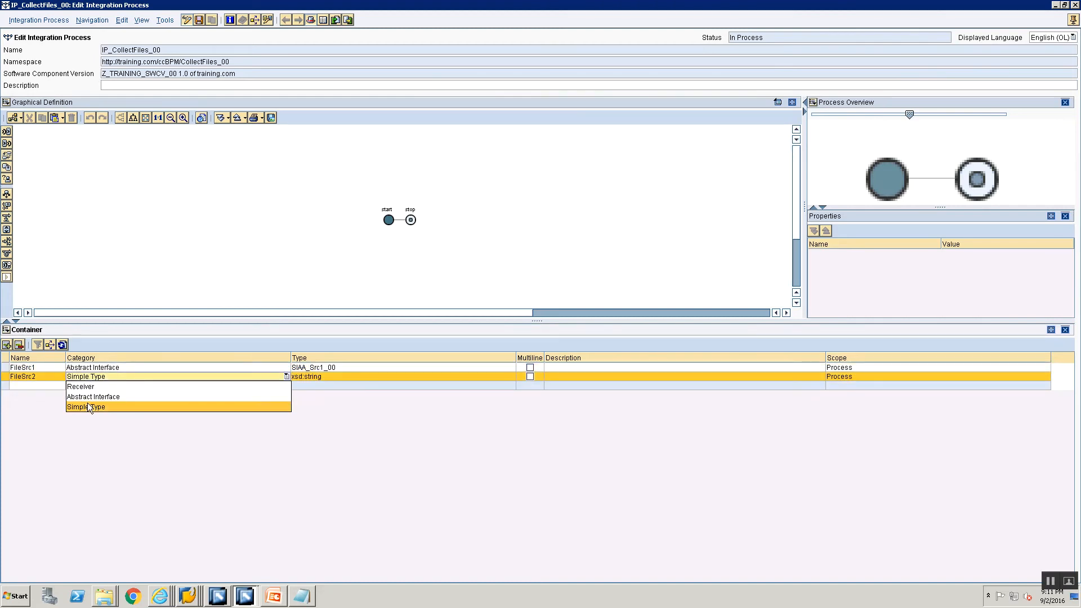
{"action": "left_click", "coordinate": [89, 398]}
{"action": "left_click", "coordinate": [387, 380]}
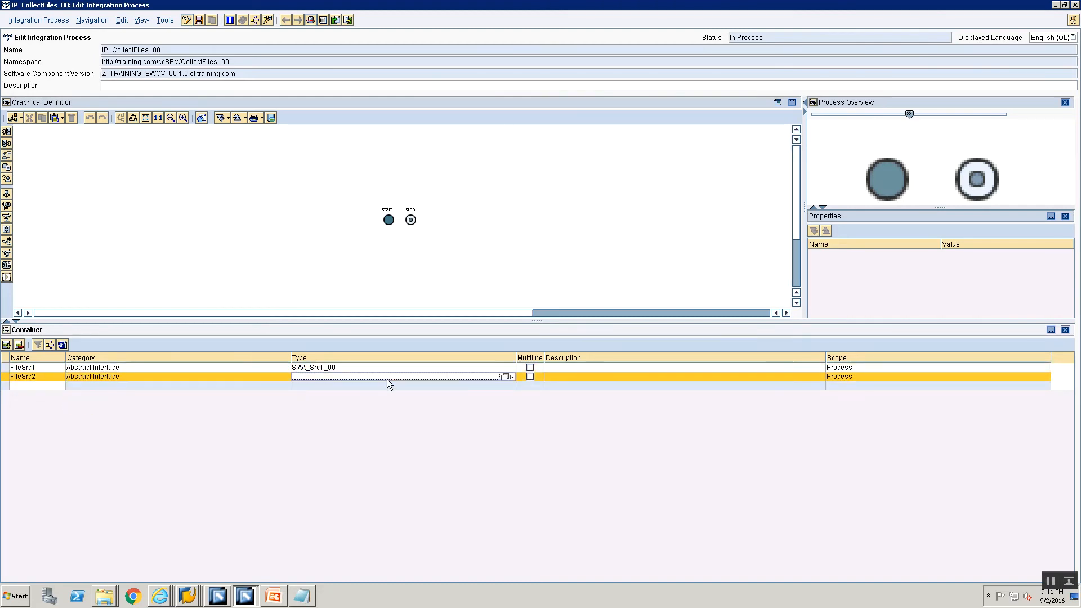
{"action": "left_click", "coordinate": [511, 376]}
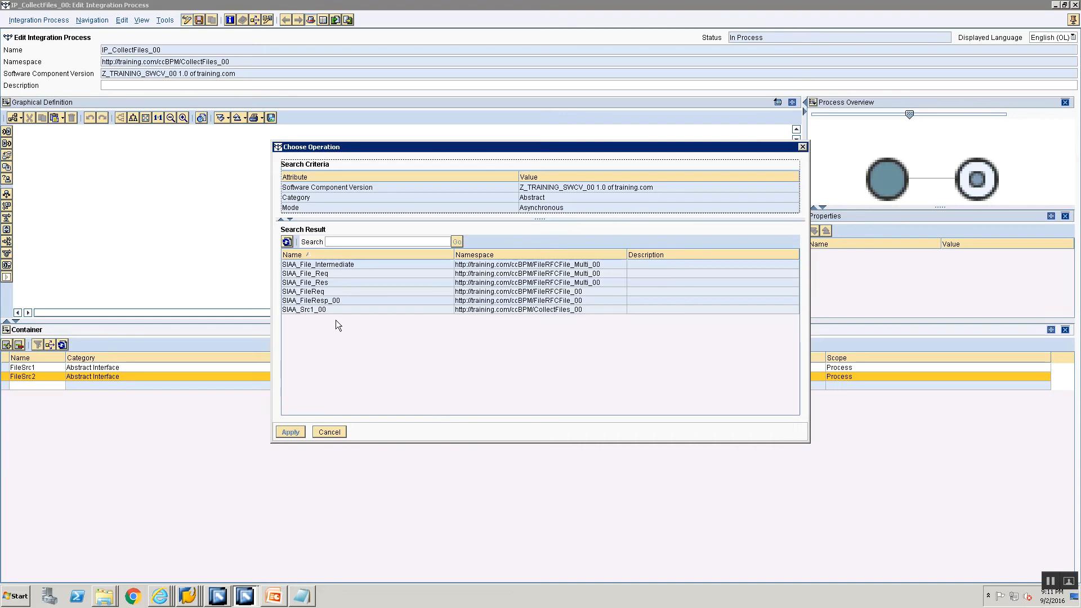
{"action": "left_click", "coordinate": [329, 432]}
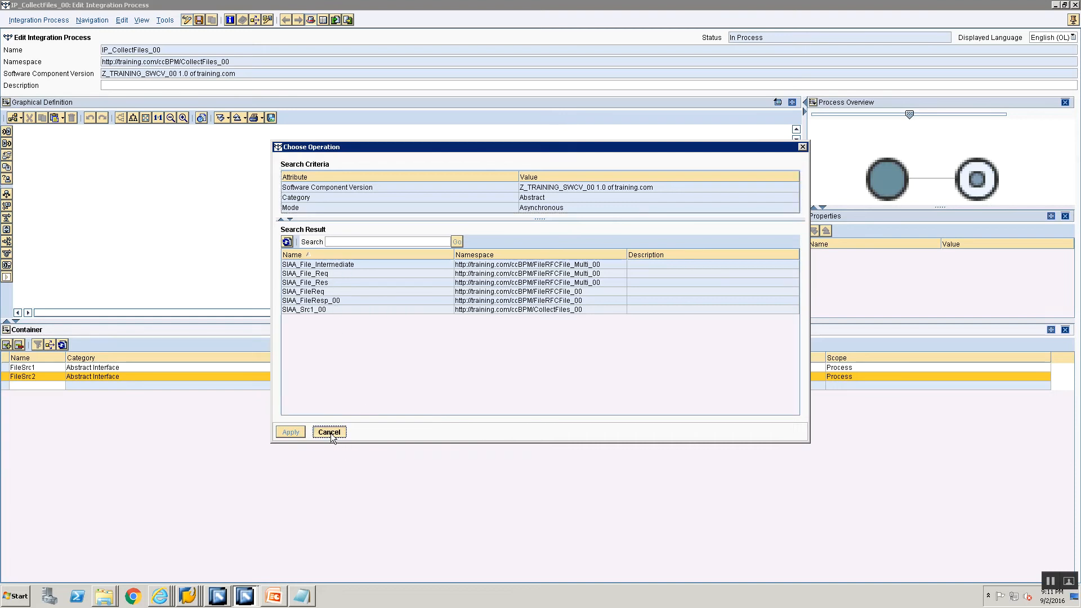
Reattach the process editor to the main window and open the service interface SIAA_Src2_00 for editing
{"action": "left_click", "coordinate": [1072, 20]}
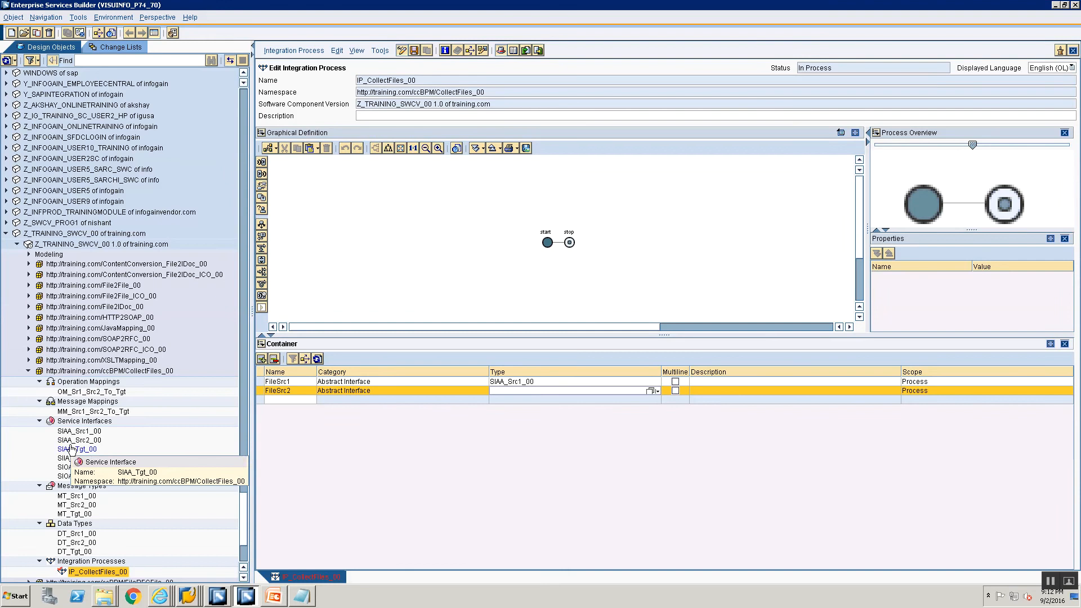
{"action": "double_click", "coordinate": [72, 448]}
{"action": "double_click", "coordinate": [73, 440]}
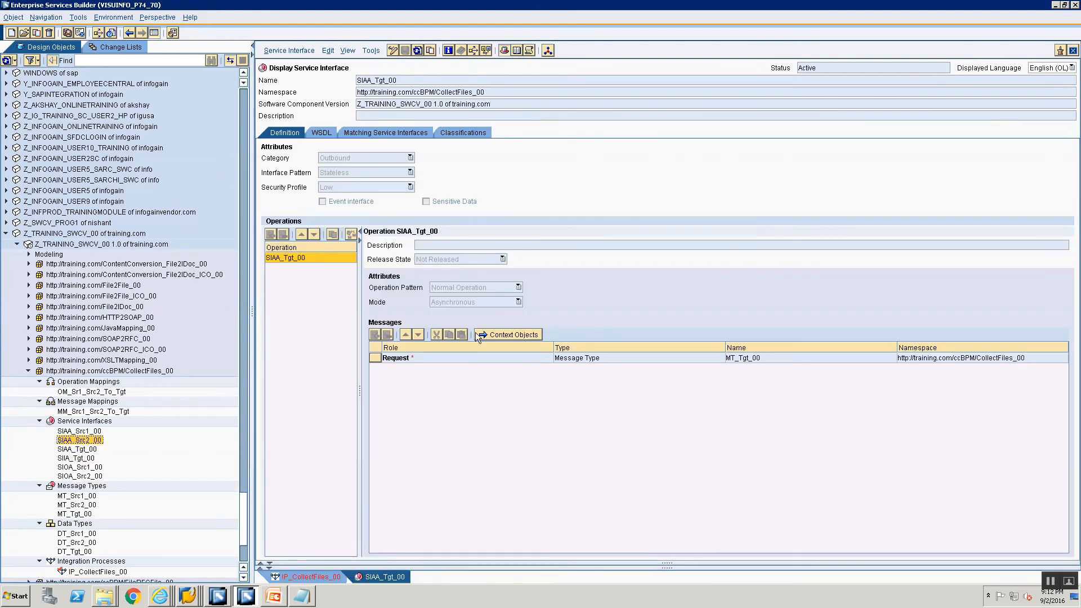
{"action": "left_click", "coordinate": [393, 50]}
{"action": "left_click", "coordinate": [360, 157]}
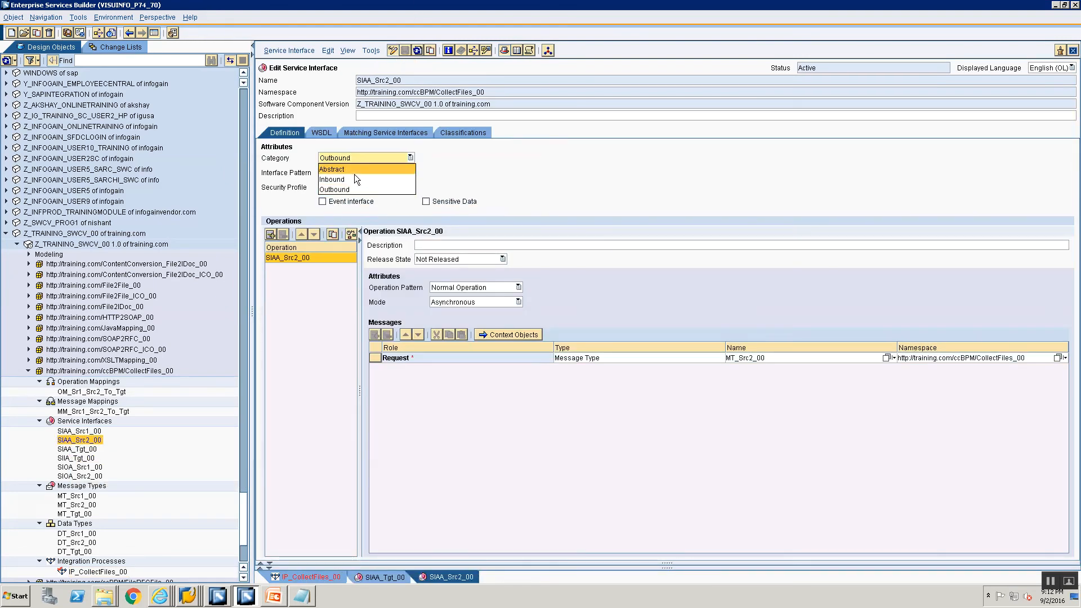
{"action": "left_click", "coordinate": [354, 178]}
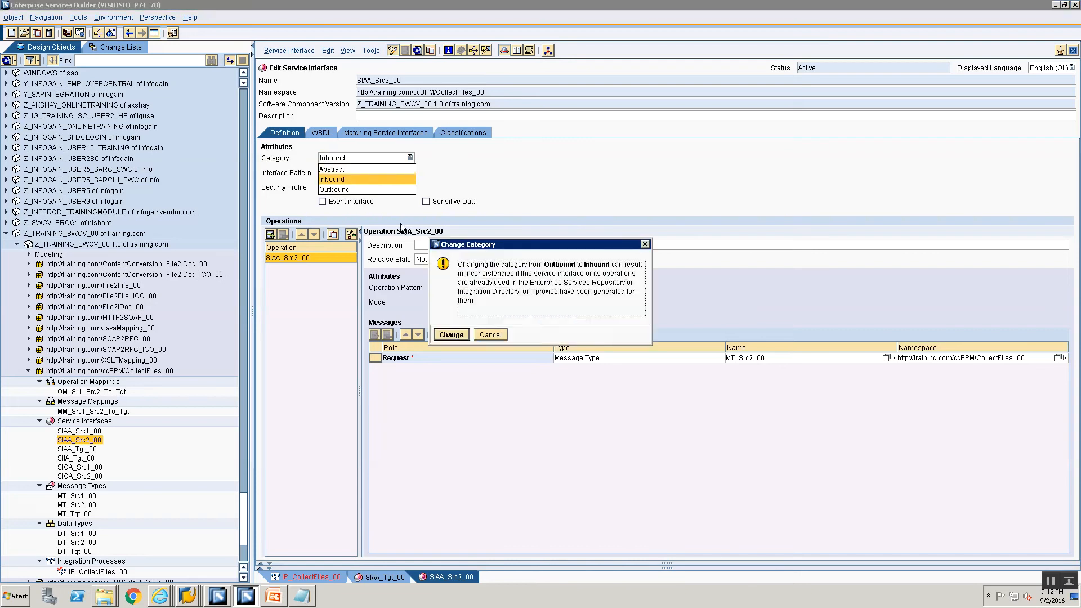
{"action": "left_click", "coordinate": [492, 338]}
Set the category of service interface SIAA_Src2_00 to Abstract, accept the category change and save the interface
{"action": "left_click", "coordinate": [362, 157]}
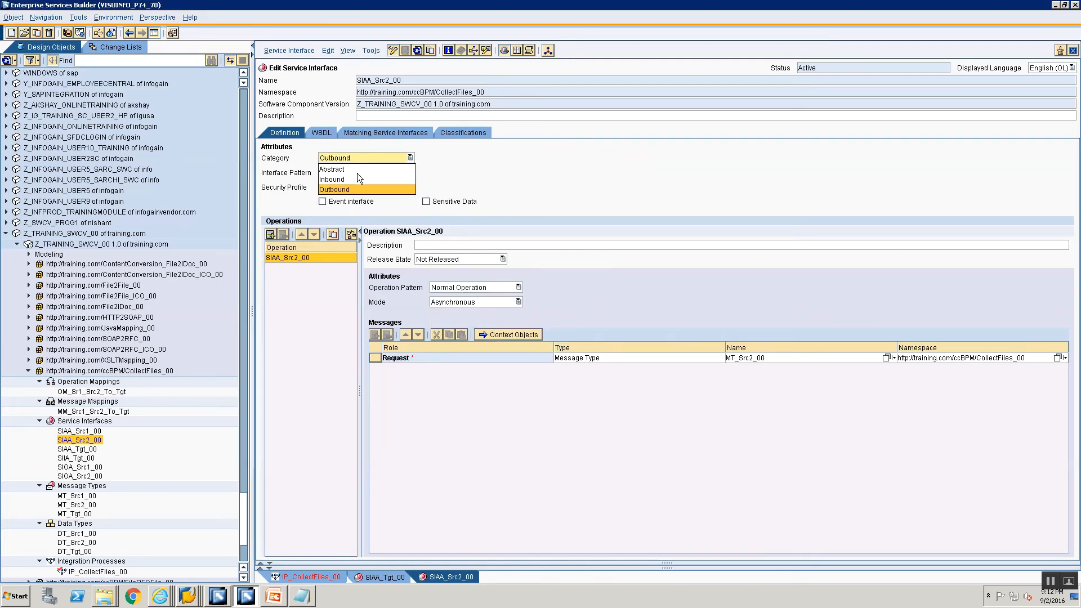
{"action": "left_click", "coordinate": [346, 169]}
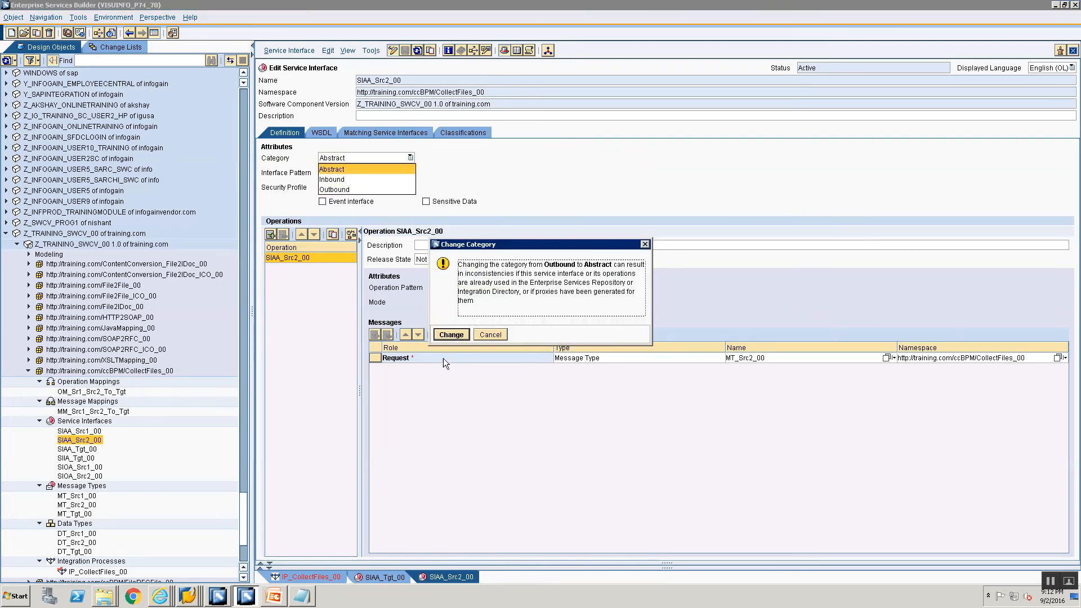
{"action": "left_click", "coordinate": [450, 335]}
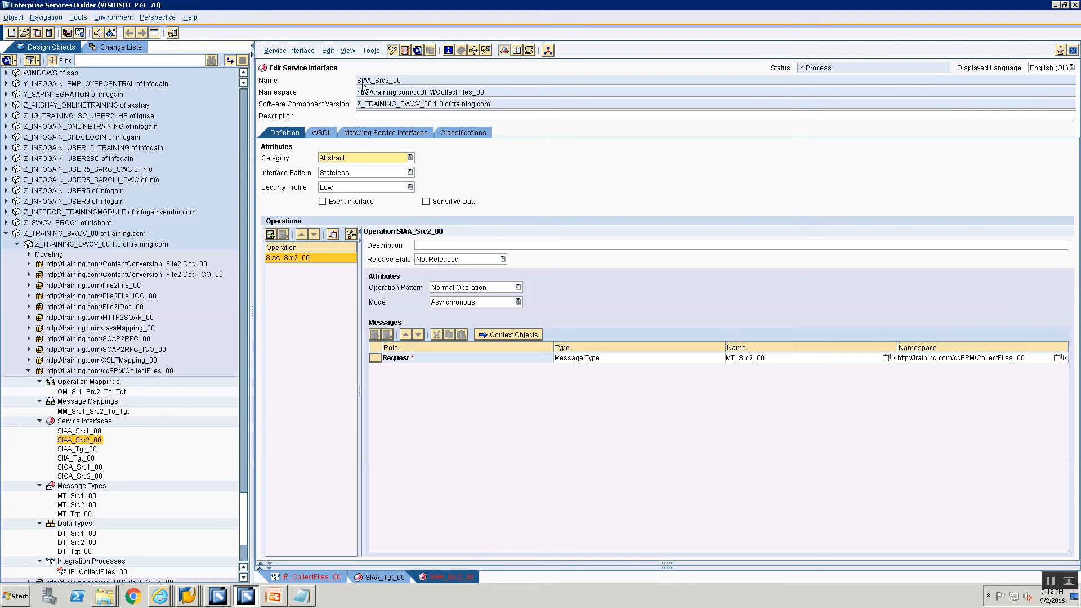
{"action": "key", "text": "ctrl+s"}
Activate the changed service interface SIAA_Src2_00 through the standard change list, leaving IP_CollectFiles_00 out of the activation
{"action": "right_click", "coordinate": [82, 442]}
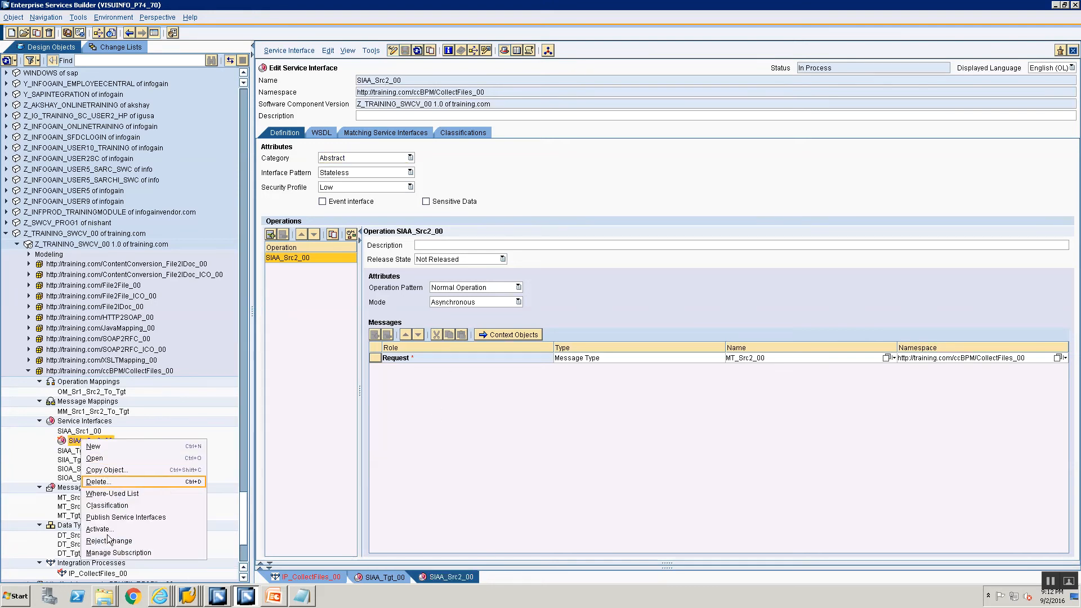
{"action": "left_click", "coordinate": [110, 529]}
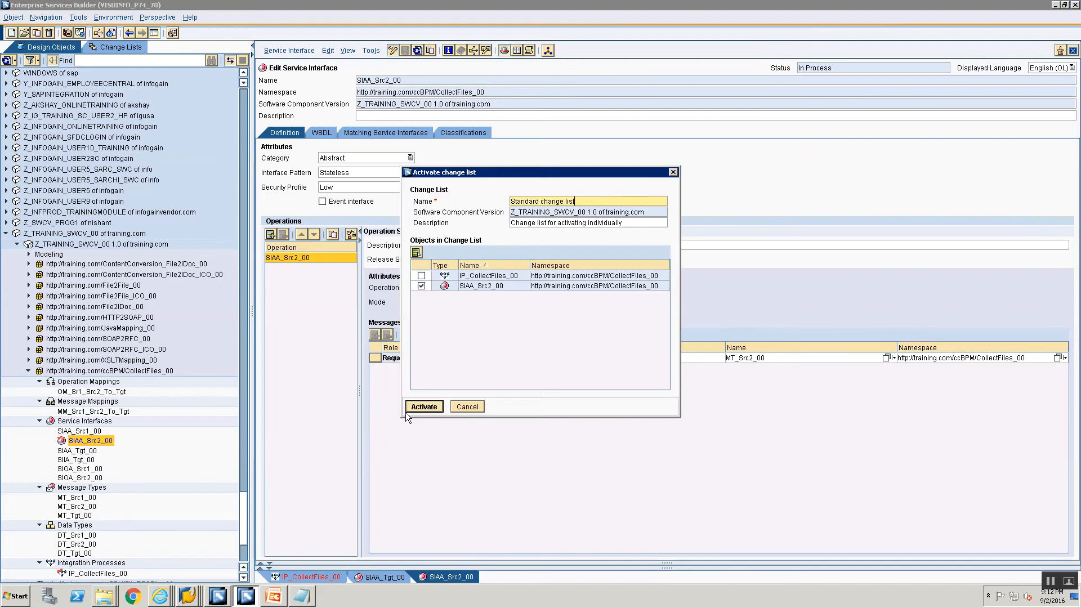
{"action": "left_click", "coordinate": [410, 410]}
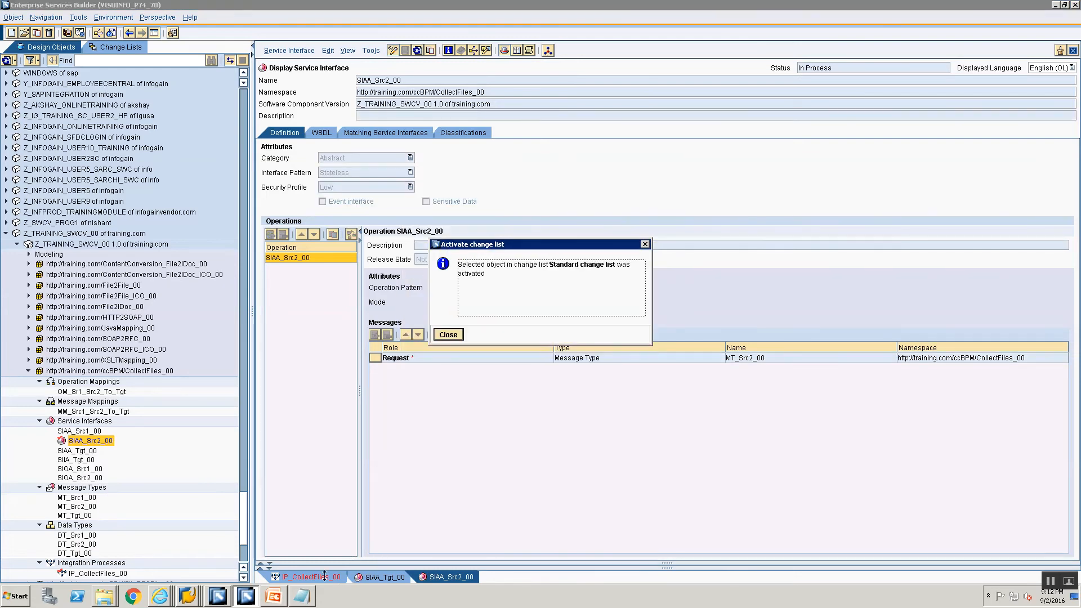
{"action": "left_click", "coordinate": [448, 334]}
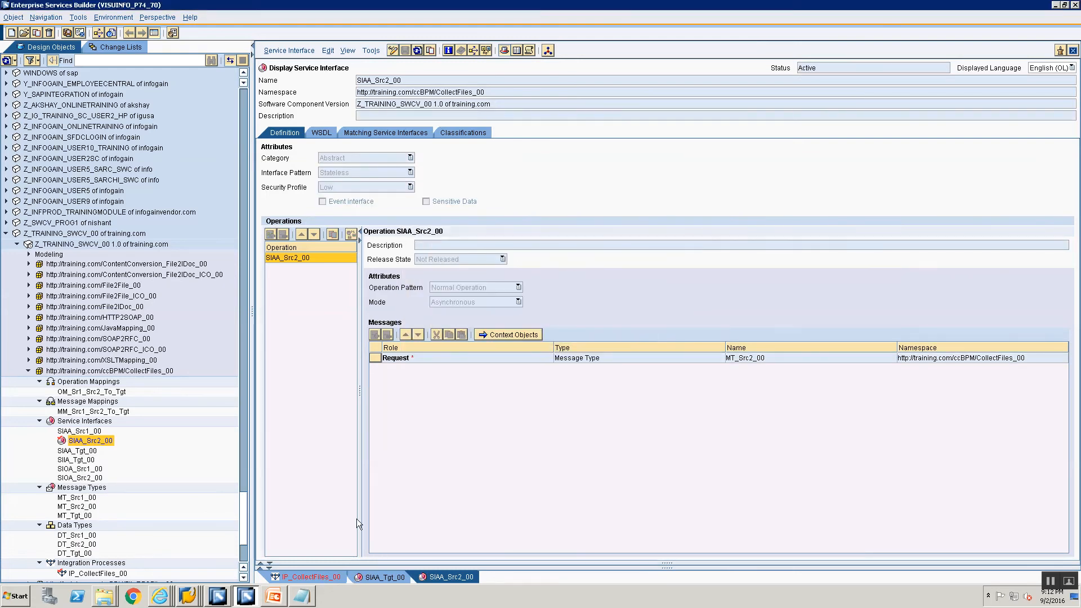
Return to the integration process IP_CollectFiles_00 and assign SIAA_Src2_00 as the type of container element FileSrc2
{"action": "left_click", "coordinate": [318, 572]}
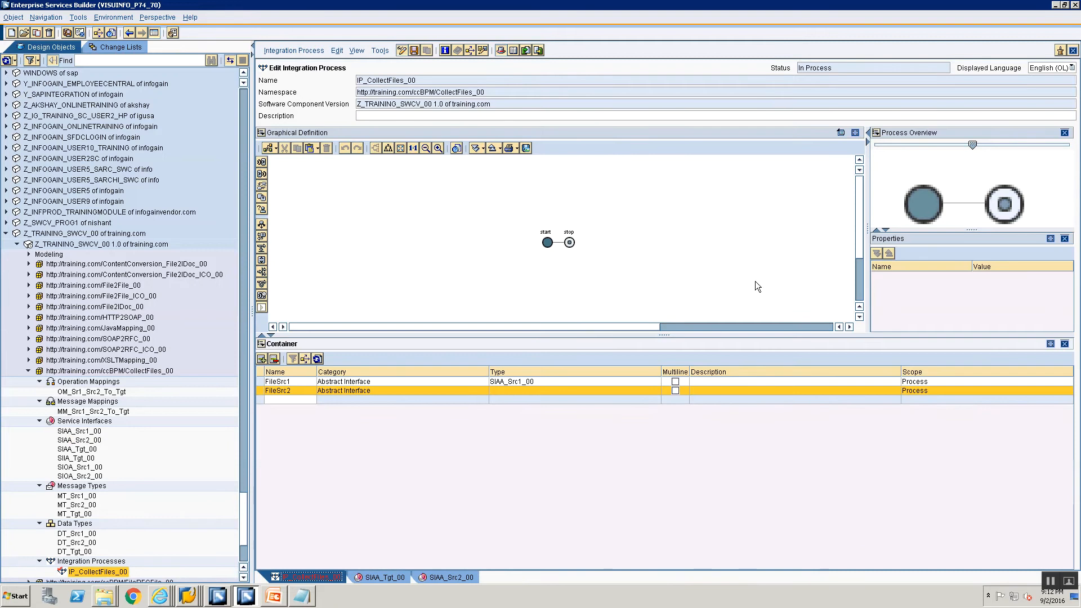
{"action": "left_click", "coordinate": [576, 395]}
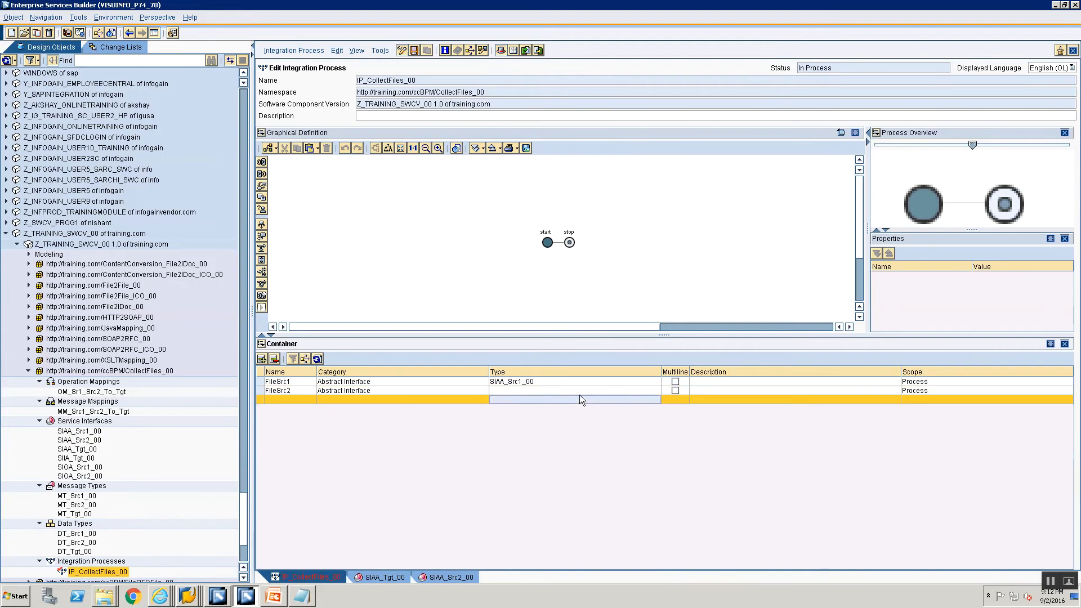
{"action": "left_click", "coordinate": [650, 391]}
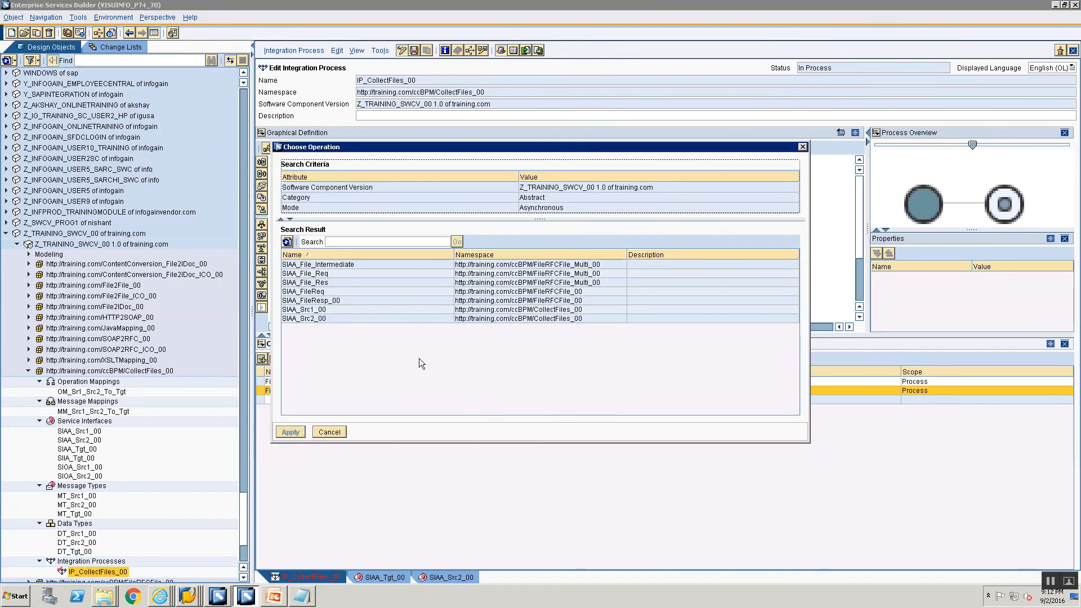
{"action": "left_click", "coordinate": [312, 318]}
{"action": "left_click", "coordinate": [290, 431]}
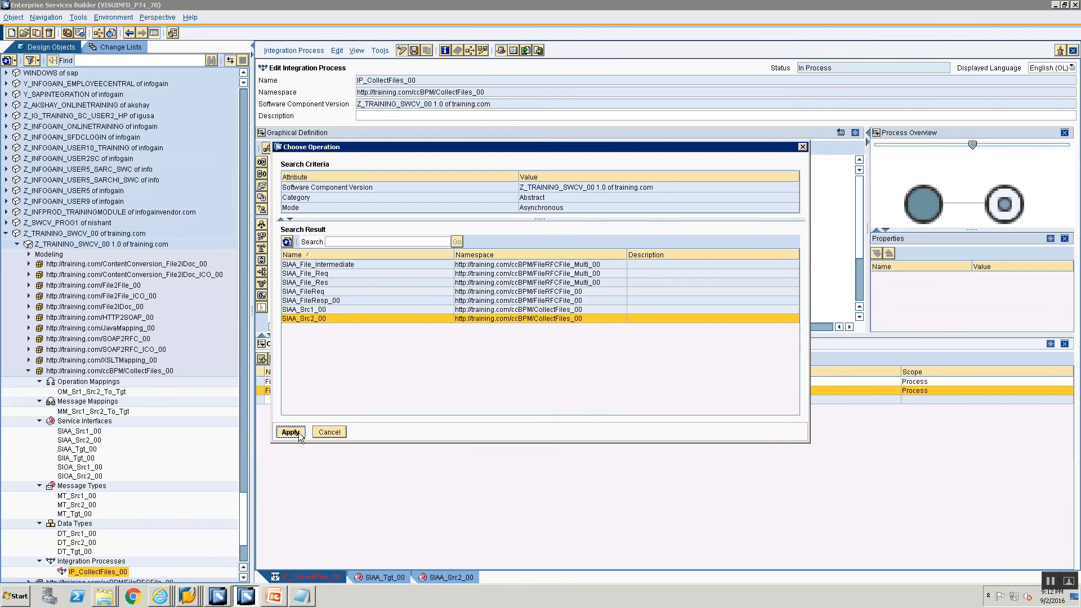
Add a third container element FileTgt and set its category to Abstract Interface
{"action": "left_click", "coordinate": [285, 400]}
{"action": "type", "text": "FileTgt"}
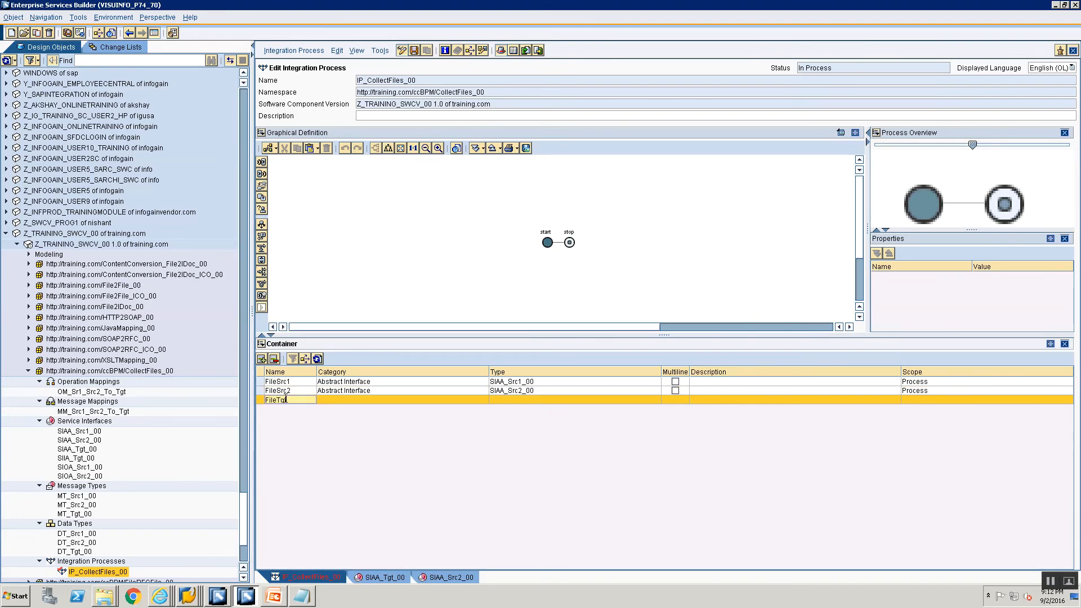
{"action": "left_click", "coordinate": [349, 393]}
{"action": "left_click", "coordinate": [349, 400]}
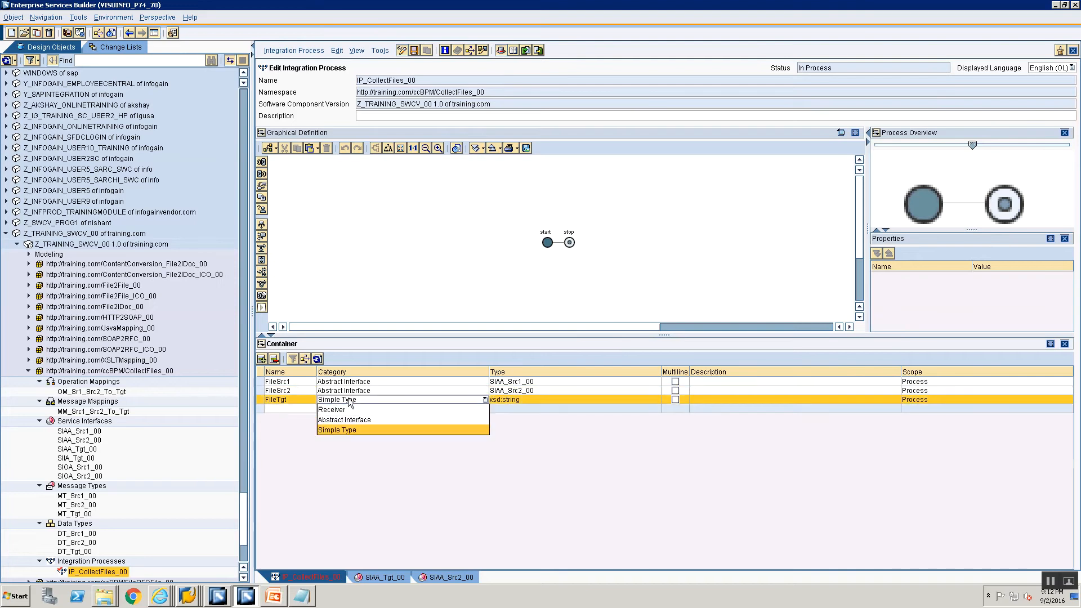
{"action": "left_click", "coordinate": [354, 408]}
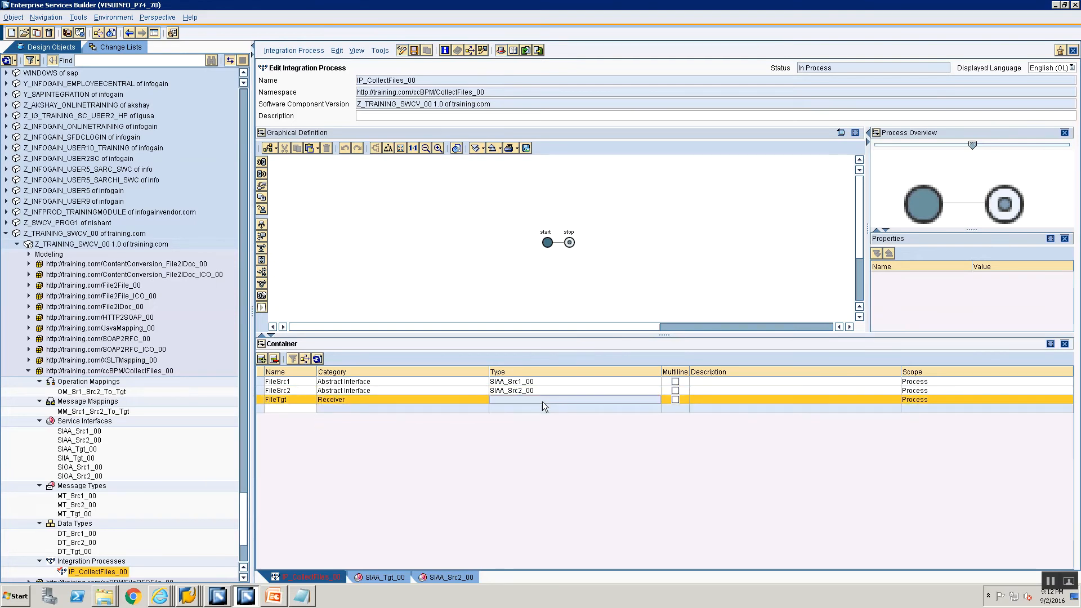
{"action": "left_click", "coordinate": [421, 400]}
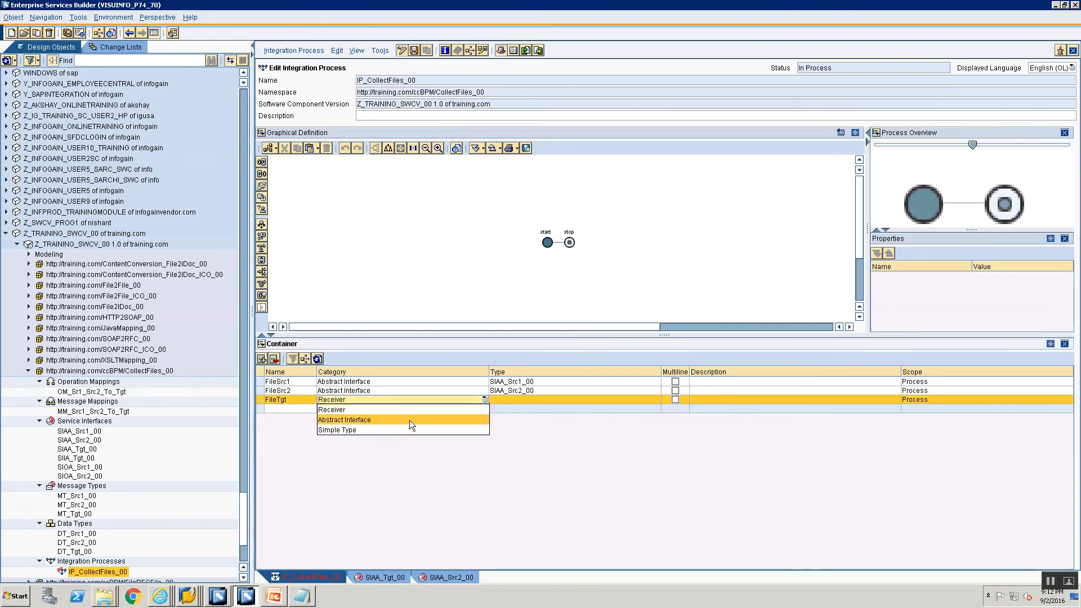
{"action": "left_click", "coordinate": [410, 419]}
{"action": "left_click", "coordinate": [521, 399]}
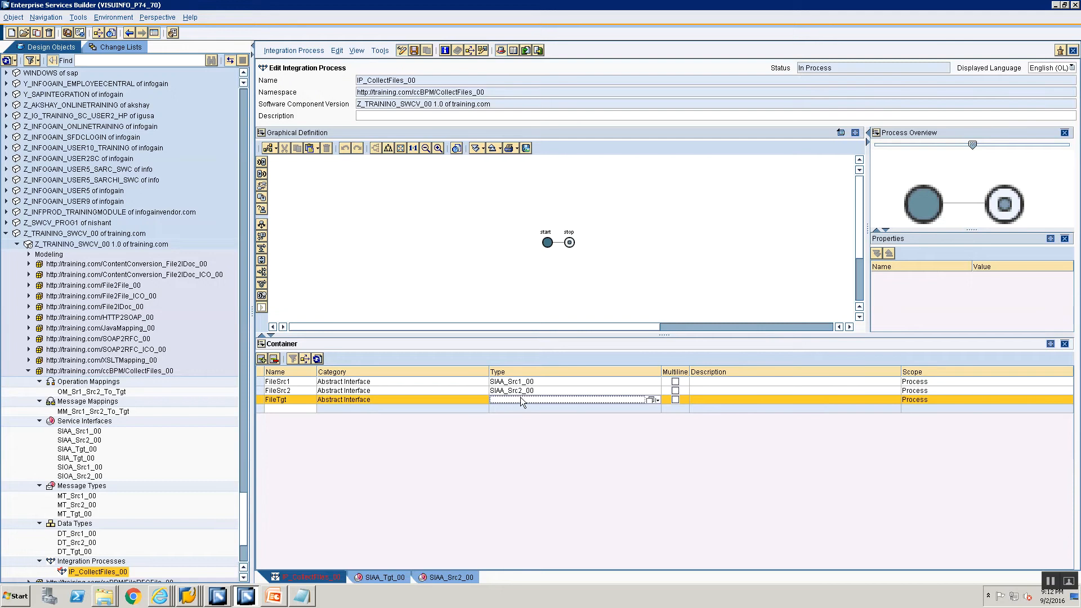
{"action": "left_click", "coordinate": [650, 399]}
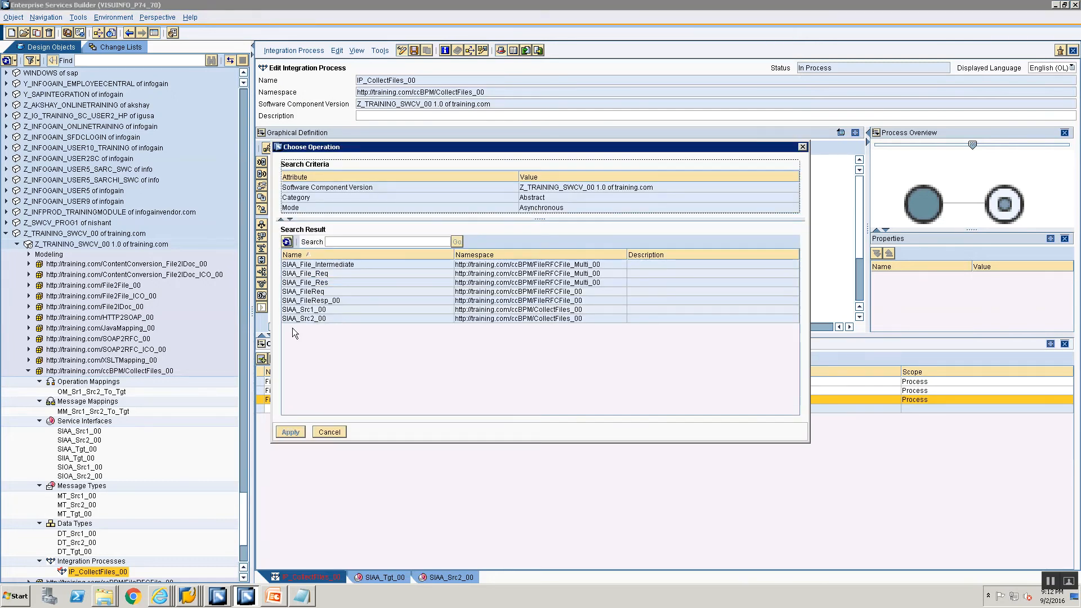
{"action": "left_click", "coordinate": [319, 434]}
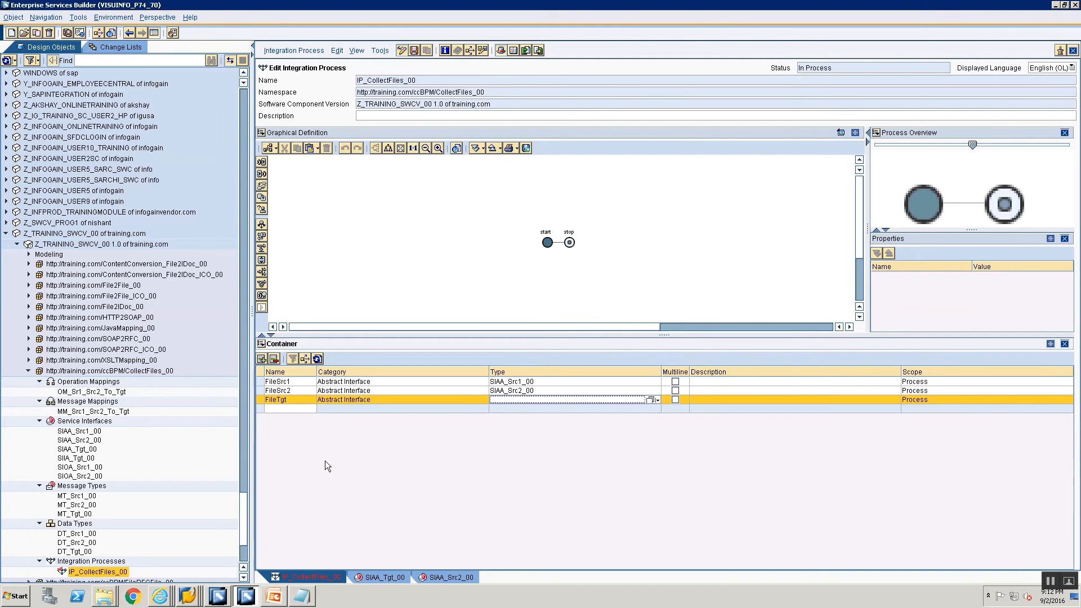
Open the service interface SIAA_Tgt_00, set its category to Abstract and accept the category change
{"action": "left_click", "coordinate": [77, 450]}
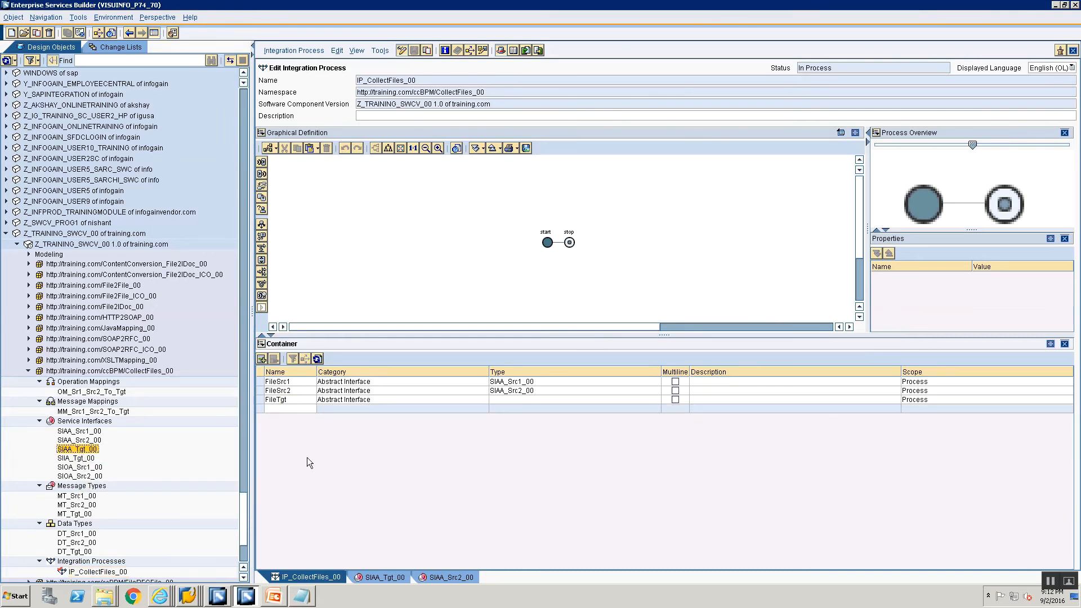
{"action": "double_click", "coordinate": [78, 448]}
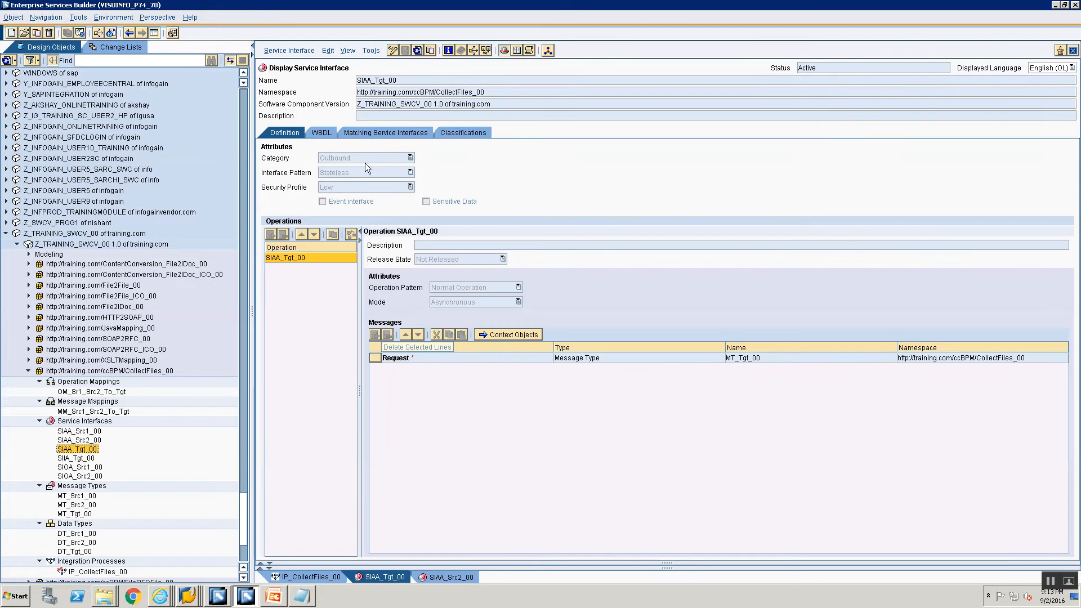
{"action": "left_click", "coordinate": [344, 158]}
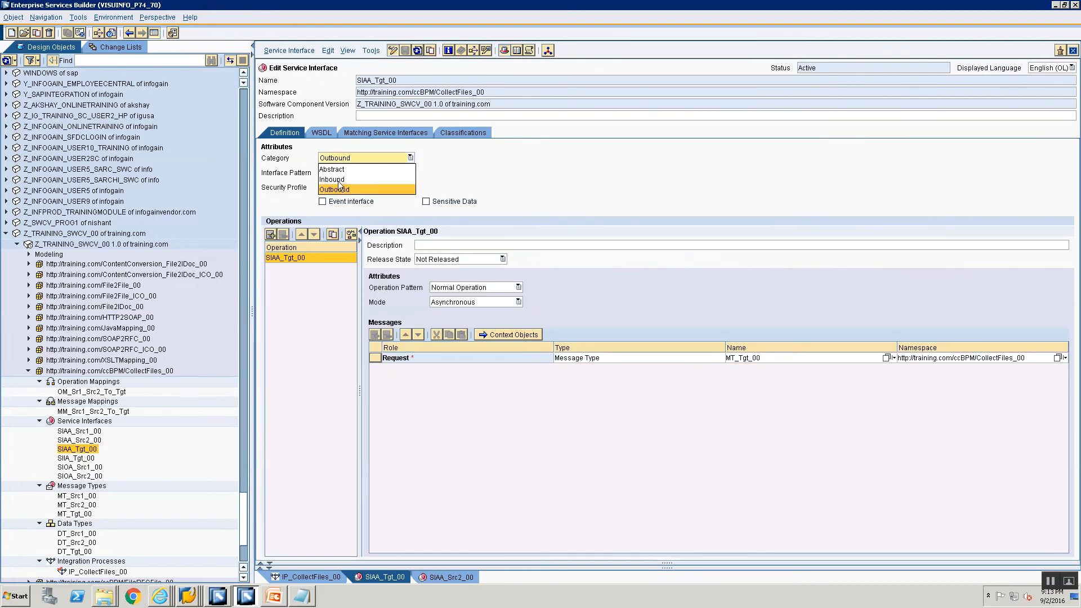
{"action": "left_click", "coordinate": [337, 168]}
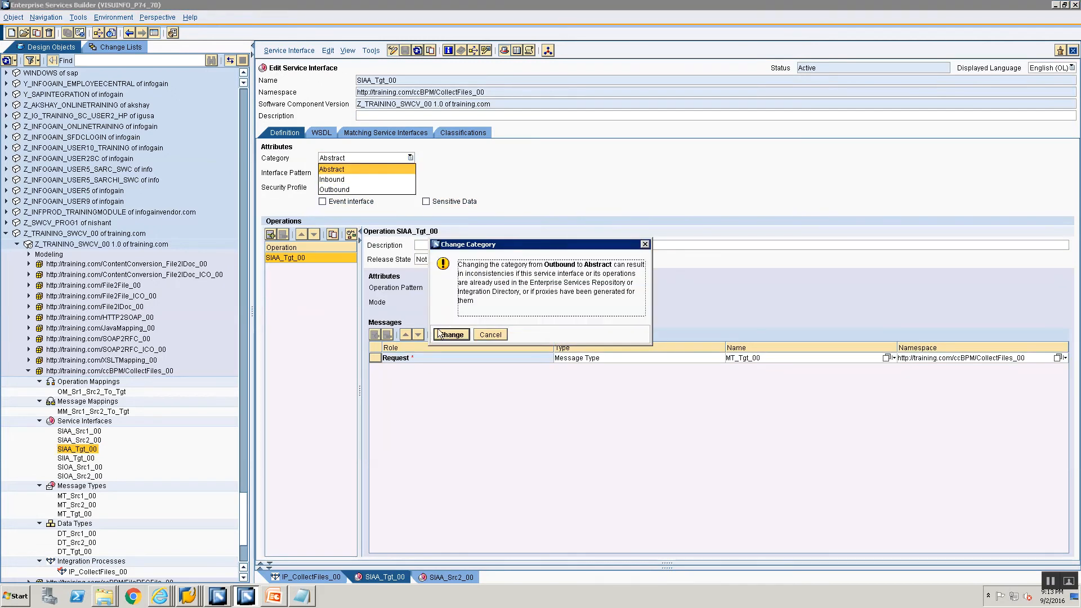
{"action": "left_click", "coordinate": [440, 334]}
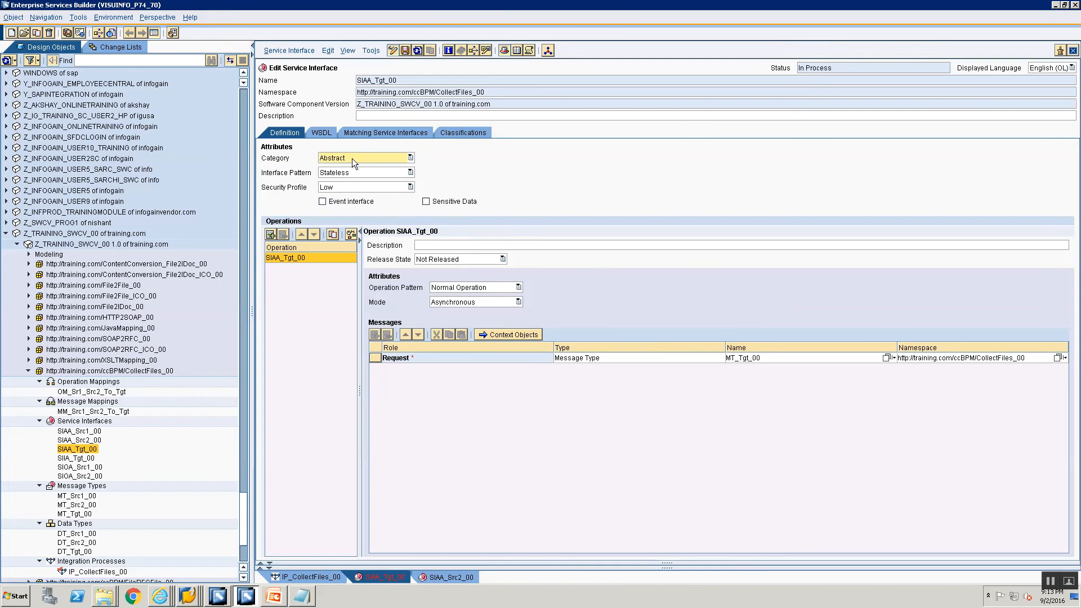
Activate the service interface SIAA_Tgt_00 through the standard change list, leaving IP_CollectFiles_00 out of the activation
{"action": "left_click", "coordinate": [303, 52]}
{"action": "left_click", "coordinate": [305, 138]}
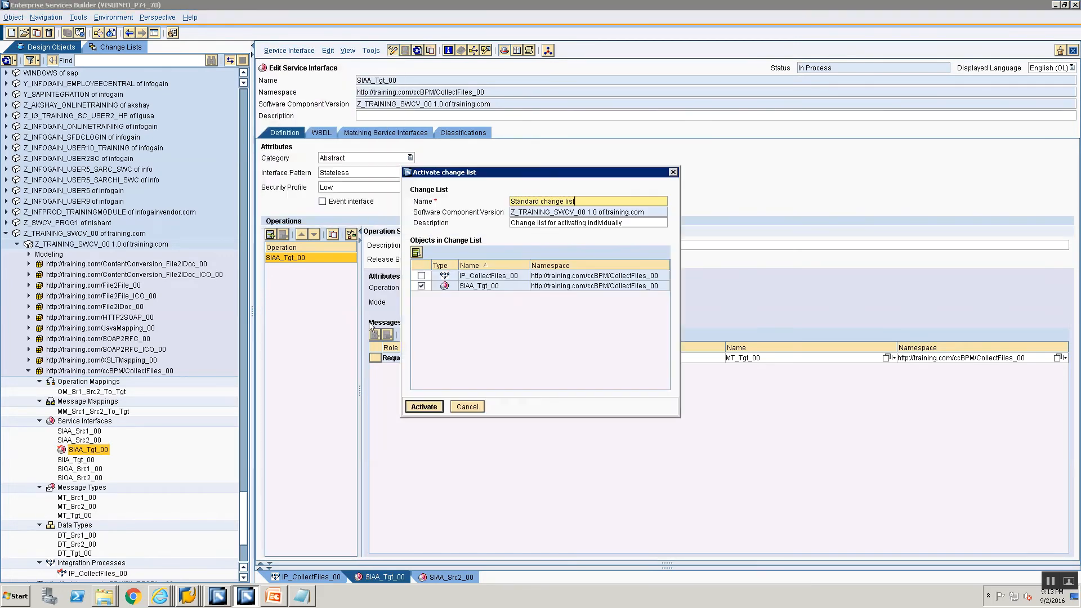
{"action": "left_click", "coordinate": [427, 406]}
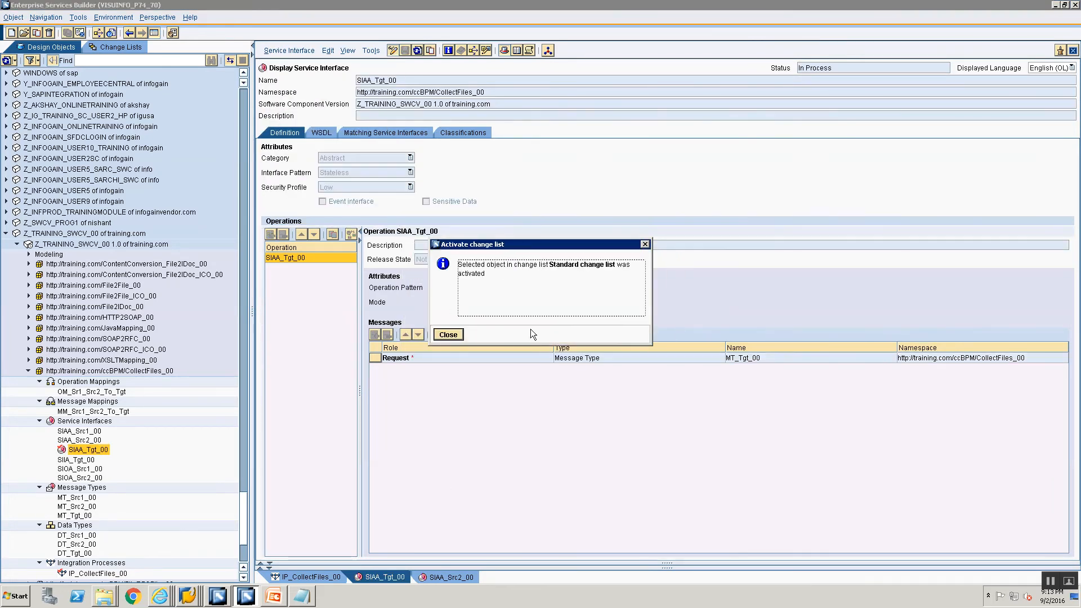
{"action": "left_click", "coordinate": [459, 334]}
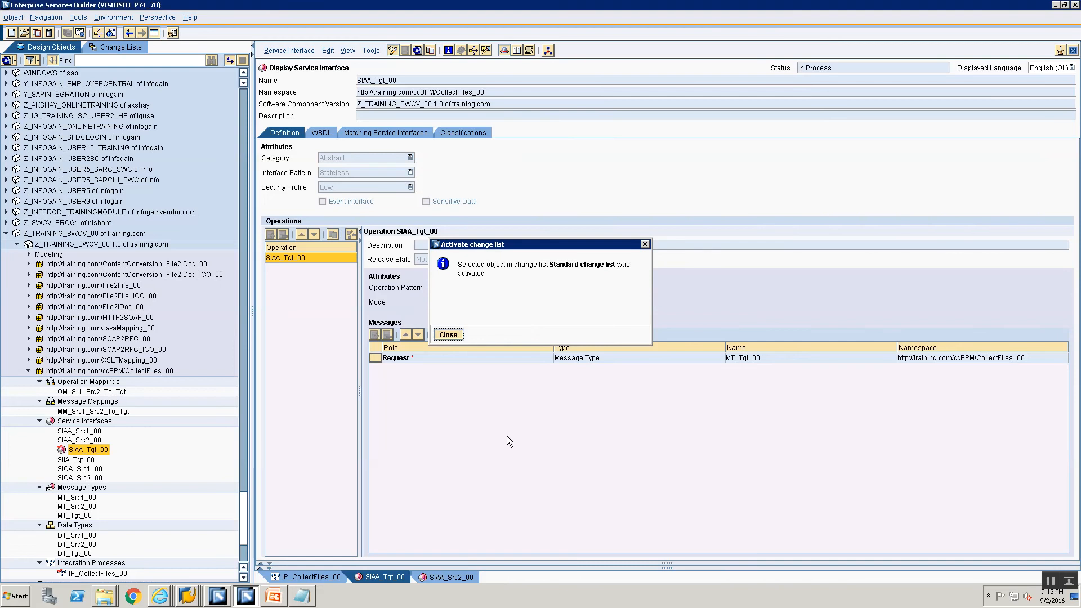
Return to IP_CollectFiles_00, assign SIAA_Tgt_00 as the type of container element FileTgt and save the process
{"action": "left_click", "coordinate": [309, 577]}
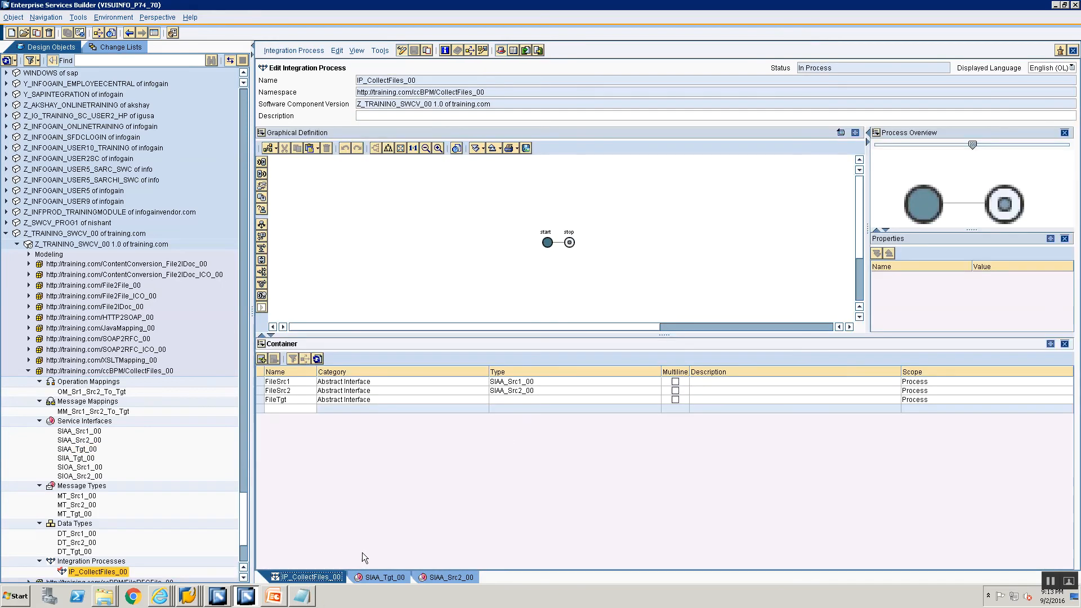
{"action": "left_click", "coordinate": [646, 401]}
{"action": "left_click", "coordinate": [647, 400]}
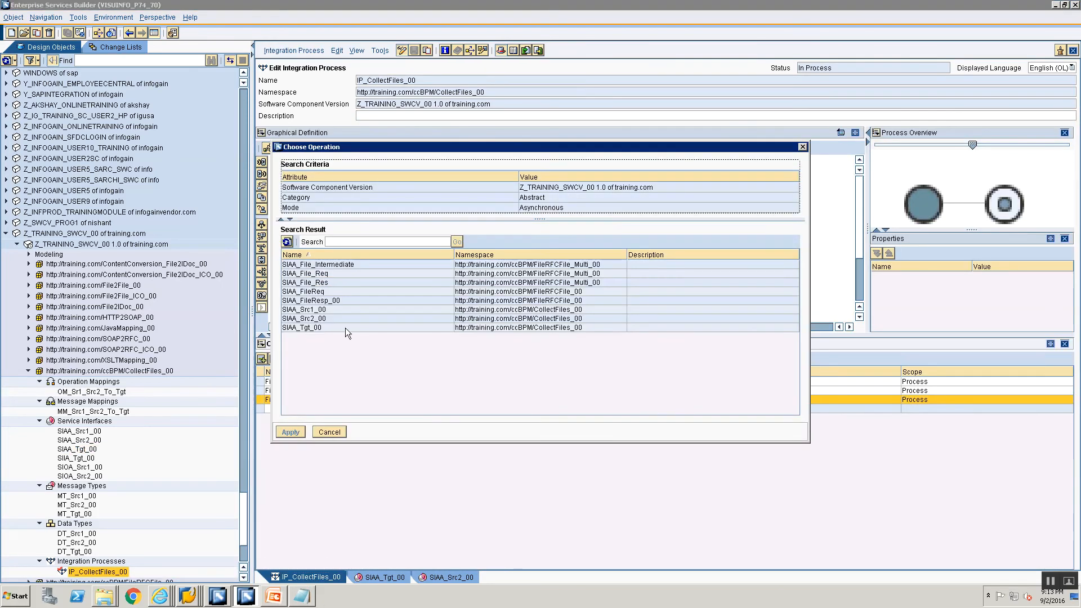
{"action": "left_click", "coordinate": [307, 328]}
{"action": "left_click", "coordinate": [289, 432]}
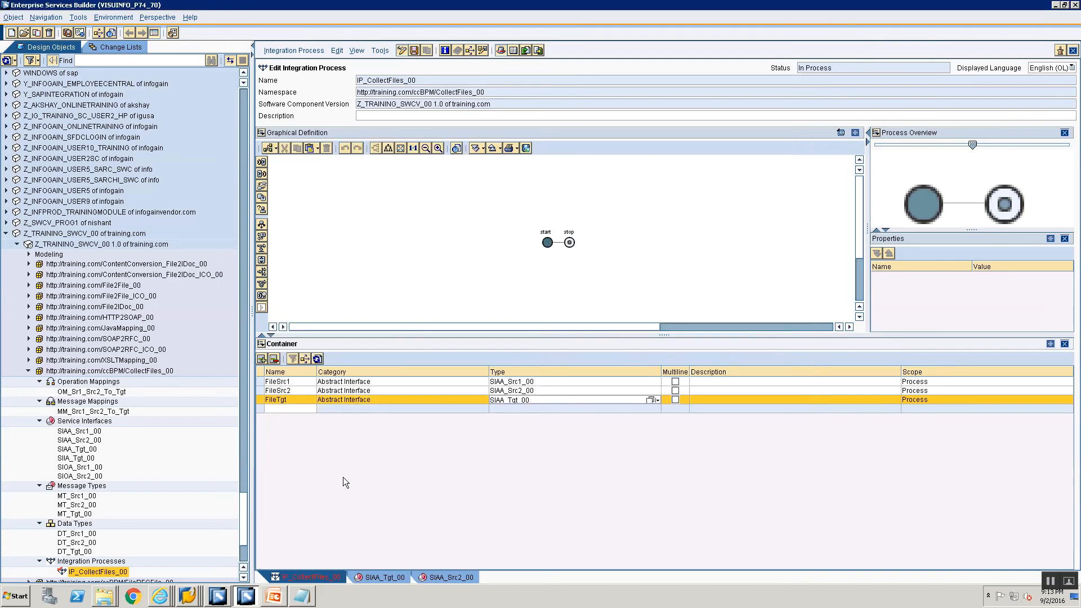
{"action": "key", "text": "ctrl+s"}
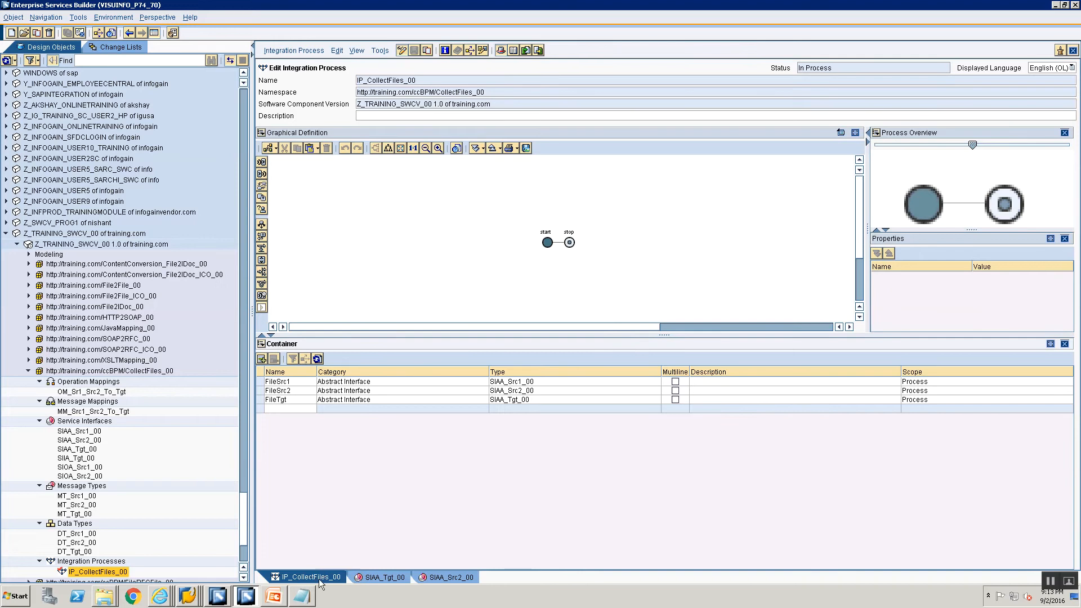
Open a blank Notepad document, start a note with the line 1, and switch back to the Enterprise Services Builder
{"action": "left_click", "coordinate": [310, 593]}
{"action": "key", "text": "super+r"}
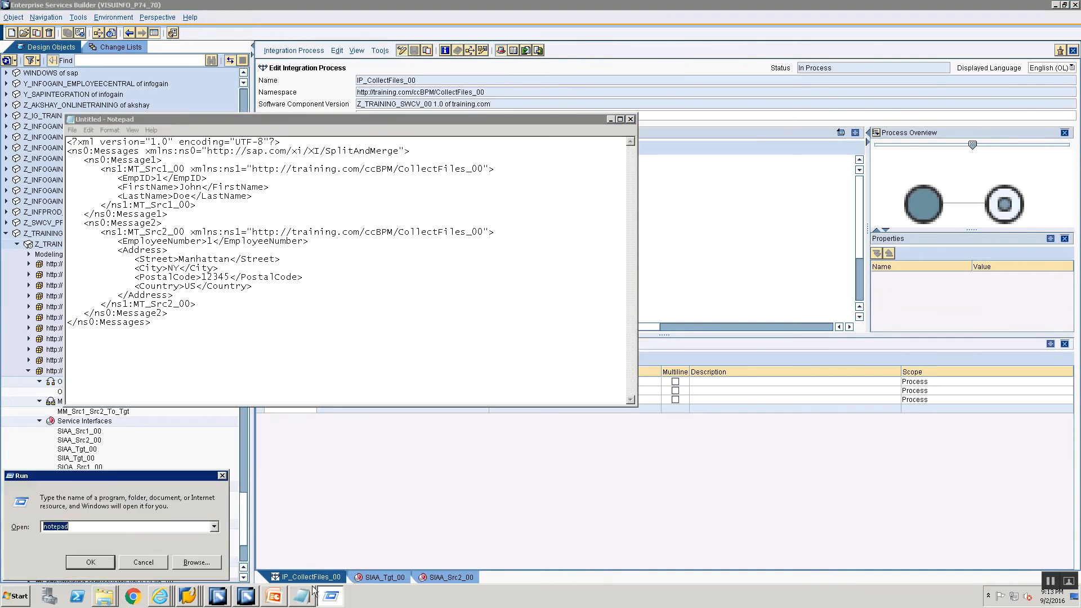
{"action": "key", "text": "Return"}
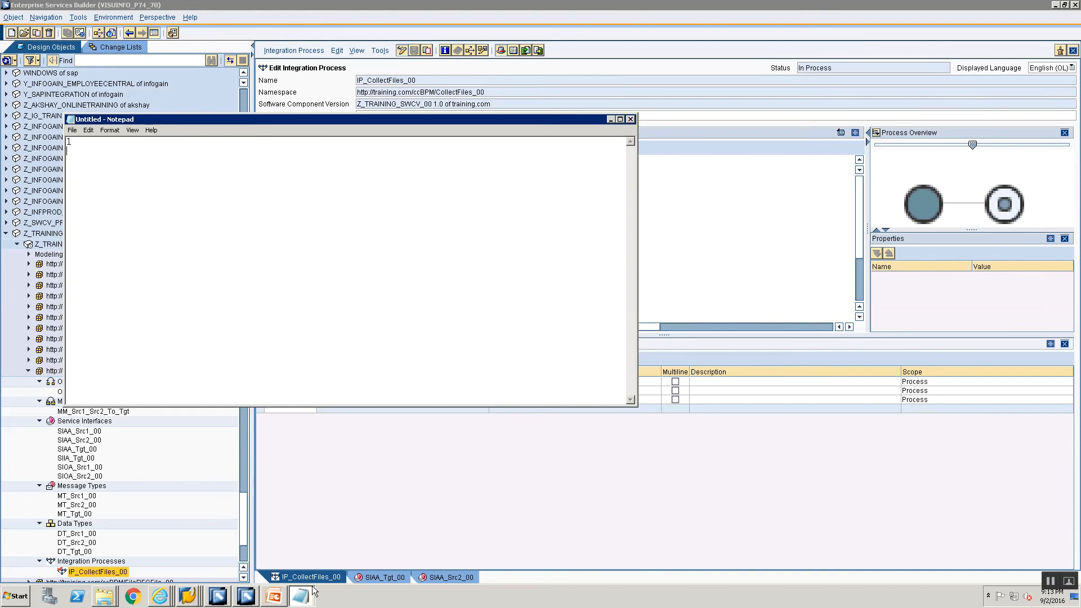
{"action": "key", "text": "Return"}
{"action": "key", "text": "shift+Down"}
{"action": "key", "text": "shift+Down"}
{"action": "key", "text": "alt+Tab"}
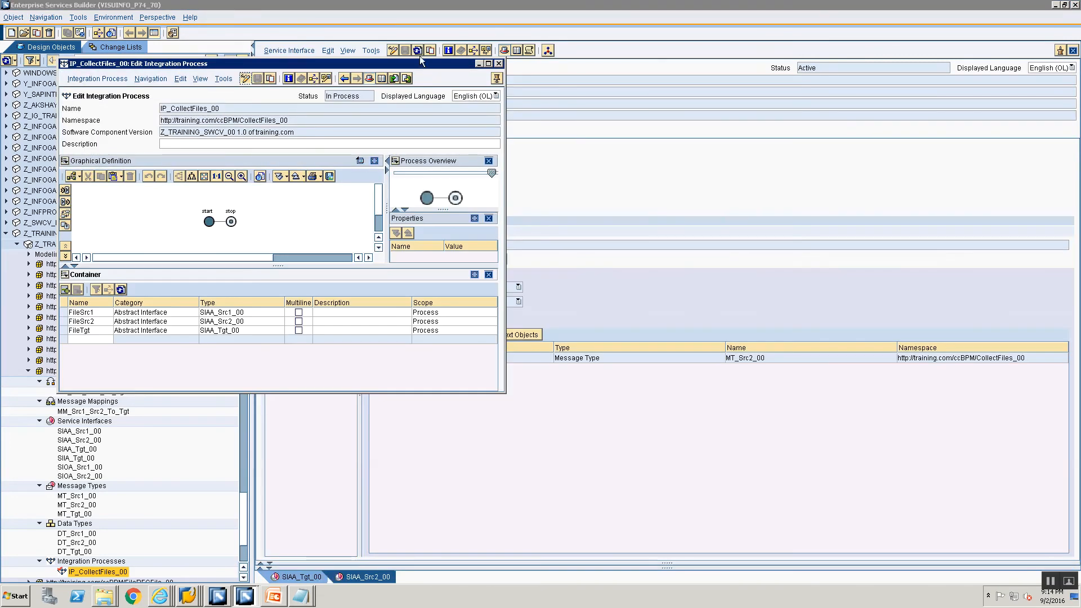
Maximize the IP_CollectFiles_00 editor window and switch from the graphical definition to the Correlation Editor
{"action": "double_click", "coordinate": [417, 66]}
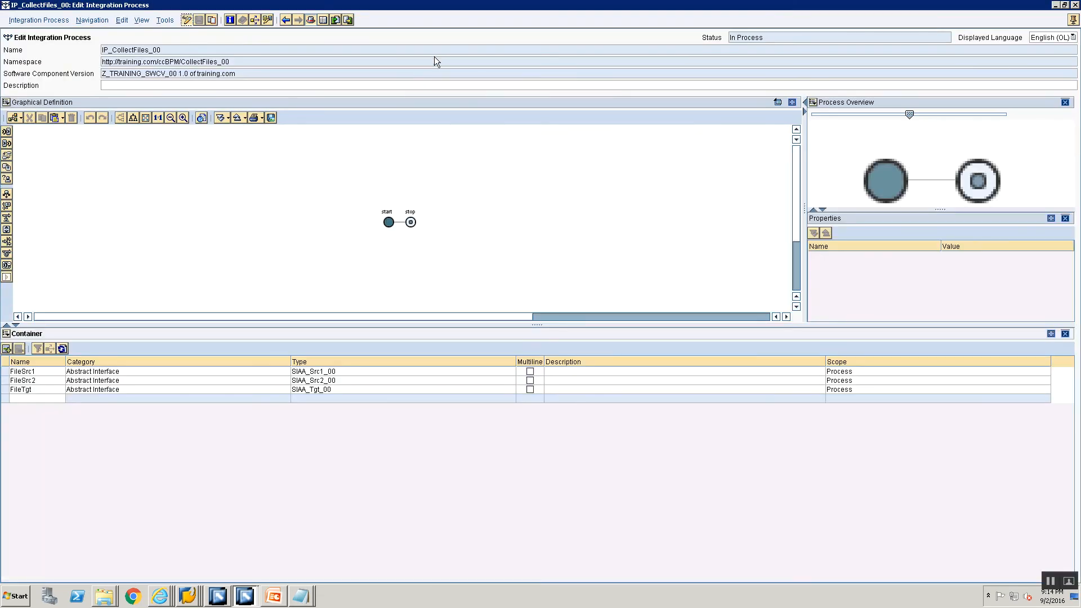
{"action": "left_click", "coordinate": [7, 104]}
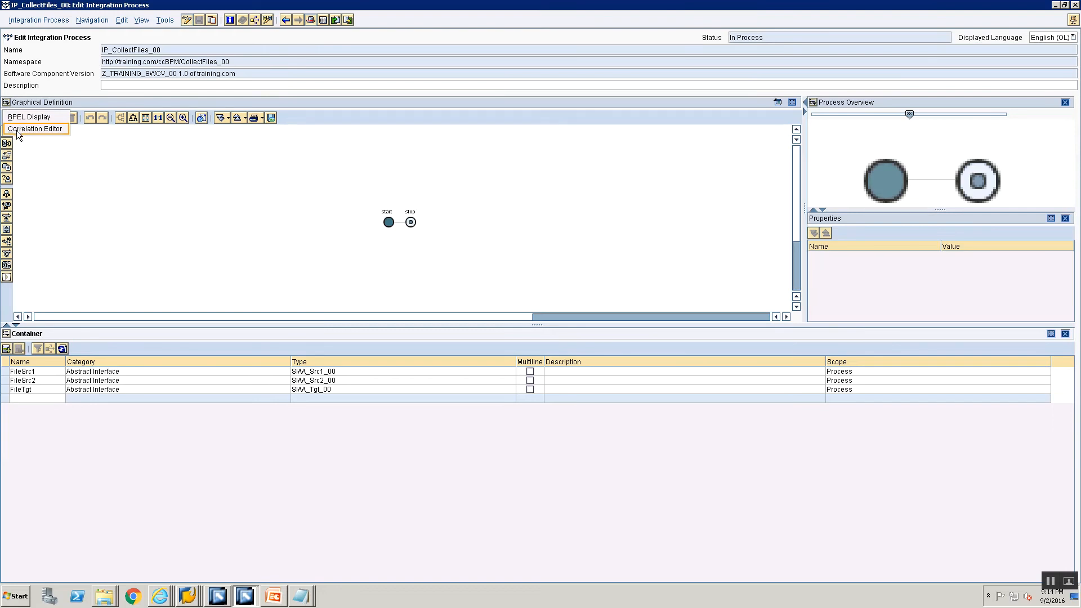
{"action": "left_click", "coordinate": [8, 105]}
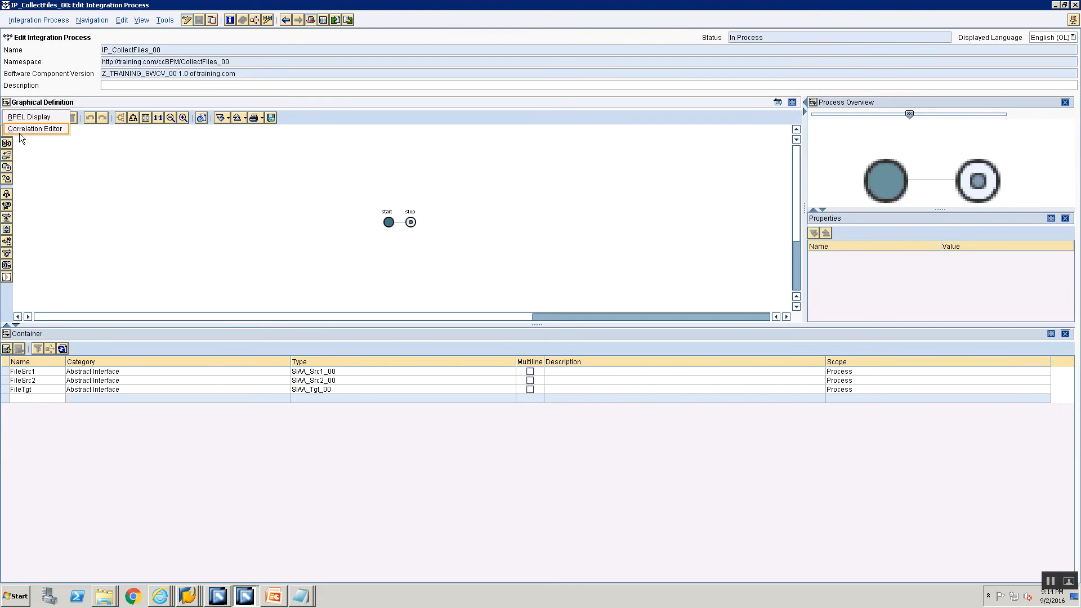
{"action": "left_click", "coordinate": [19, 130]}
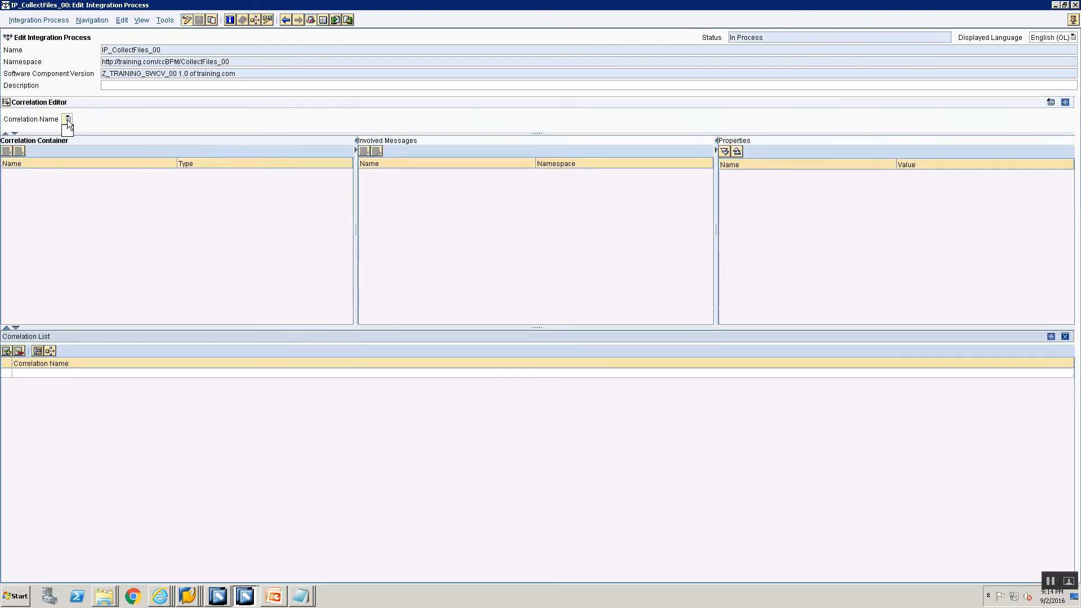
Try to add a correlation named EmployeeID_Correlation to the correlation list
{"action": "left_click", "coordinate": [23, 373]}
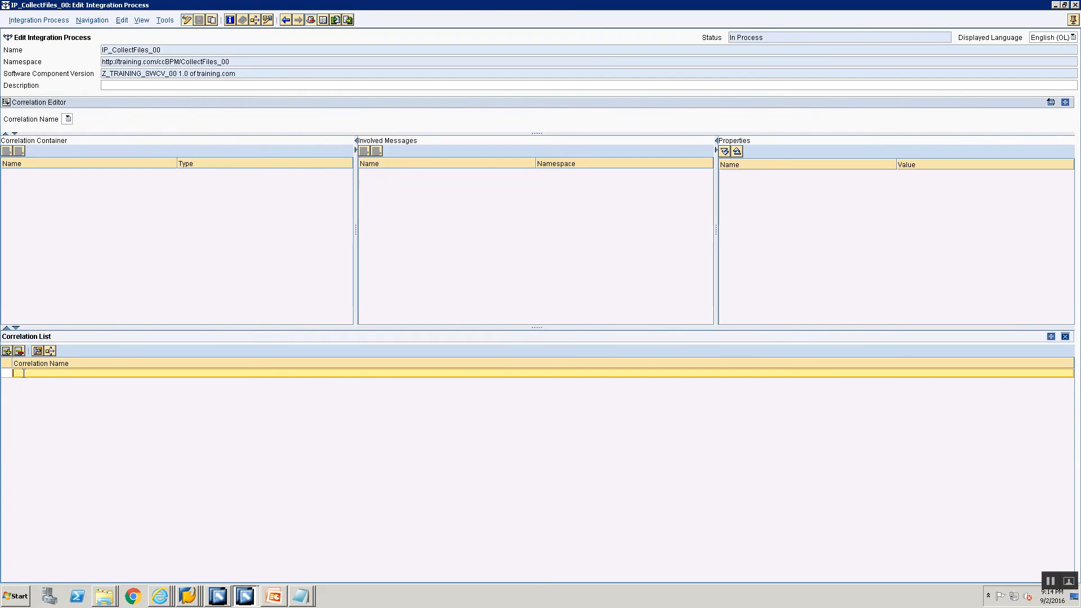
{"action": "left_click", "coordinate": [68, 116]}
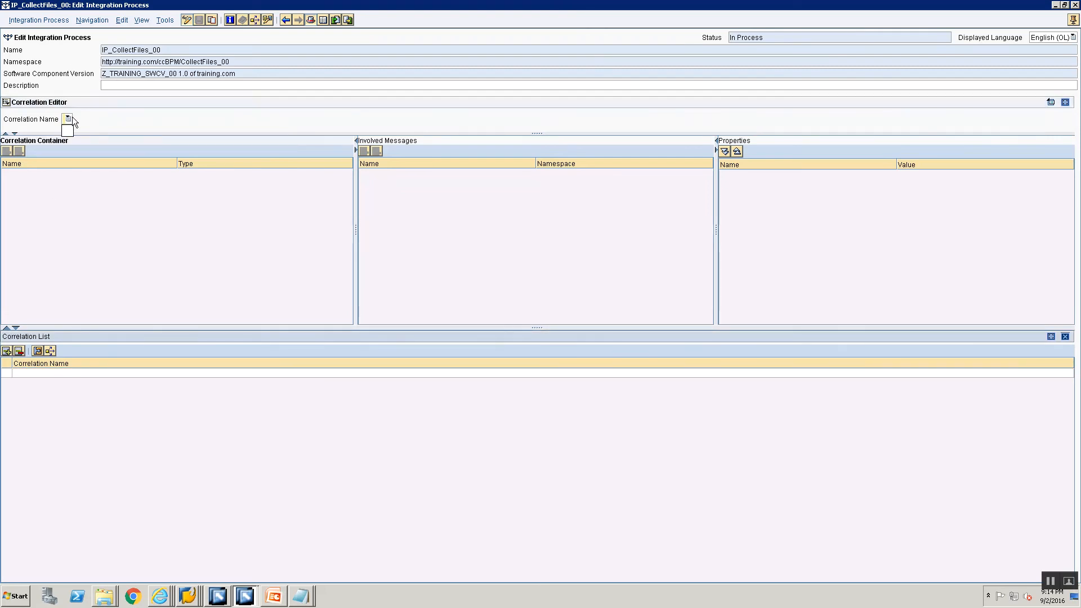
{"action": "left_click", "coordinate": [25, 371]}
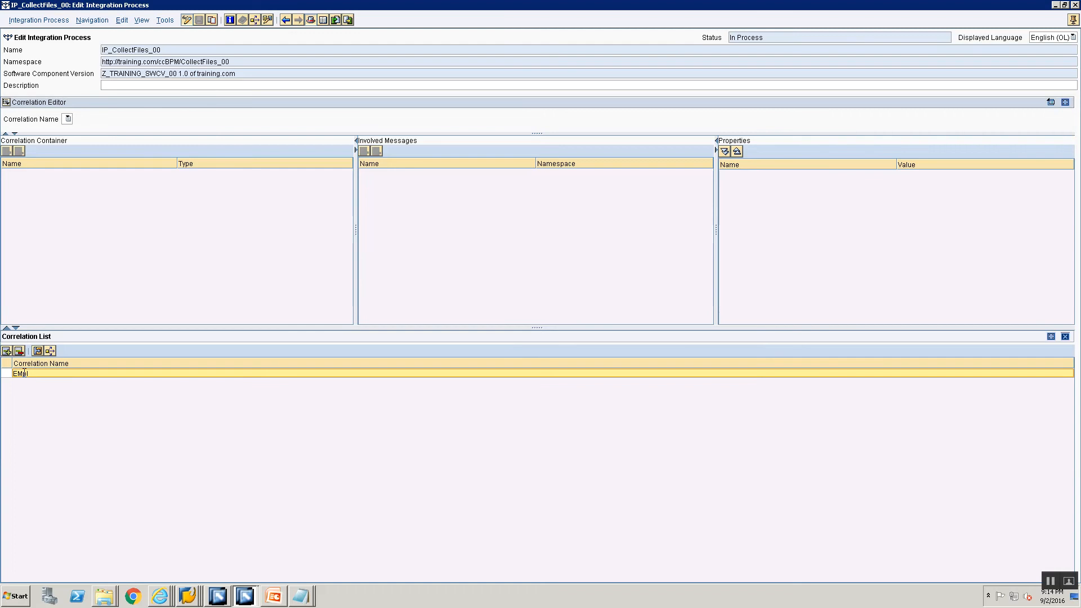
{"action": "type", "text": "EM"}
{"action": "key", "text": "BackSpace"}
{"action": "type", "text": "mployeeID_Correlation"}
{"action": "left_click", "coordinate": [67, 122]}
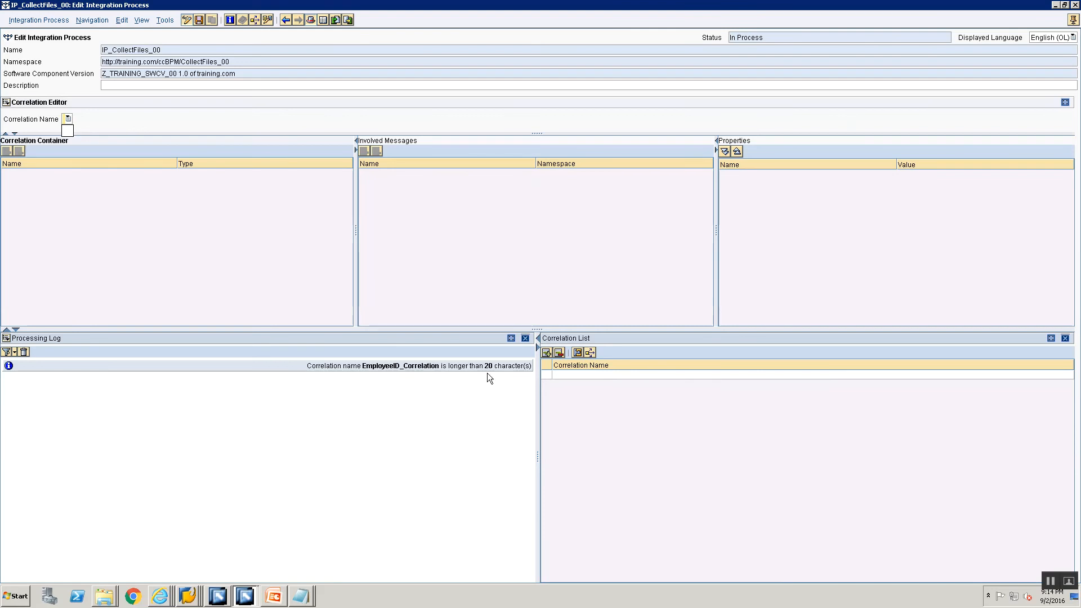
Try to add the correlation under the shorter name EmpID_Corr
{"action": "left_click", "coordinate": [566, 375]}
{"action": "type", "text": "E"}
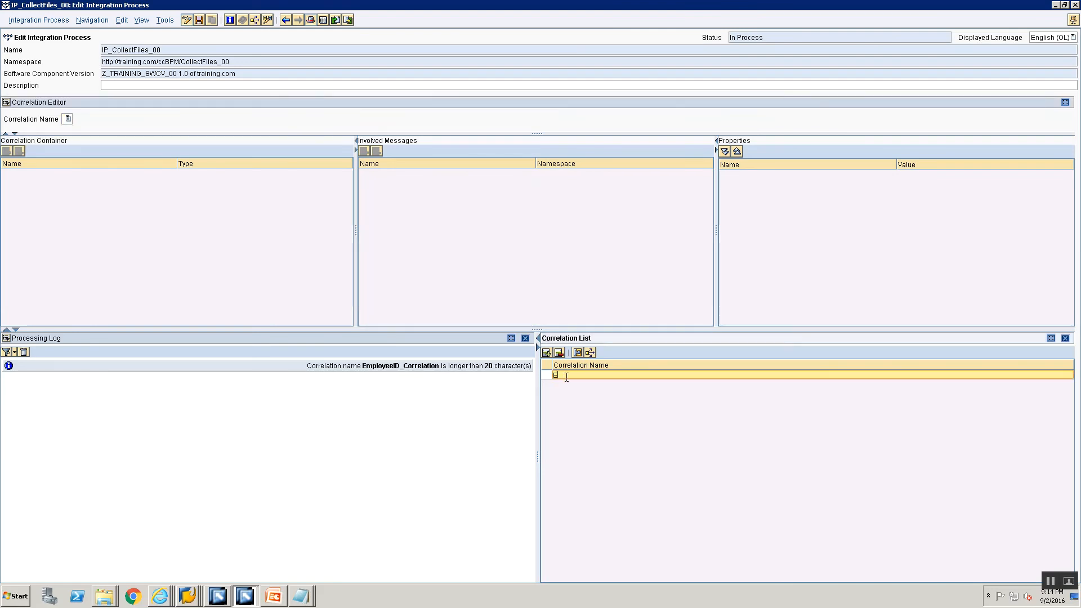
{"action": "type", "text": "mp"}
{"action": "key", "text": "BackSpace"}
{"action": "key", "text": "BackSpace"}
{"action": "key", "text": "BackSpace"}
{"action": "type", "text": "pID_Corr"}
{"action": "key", "text": "Return"}
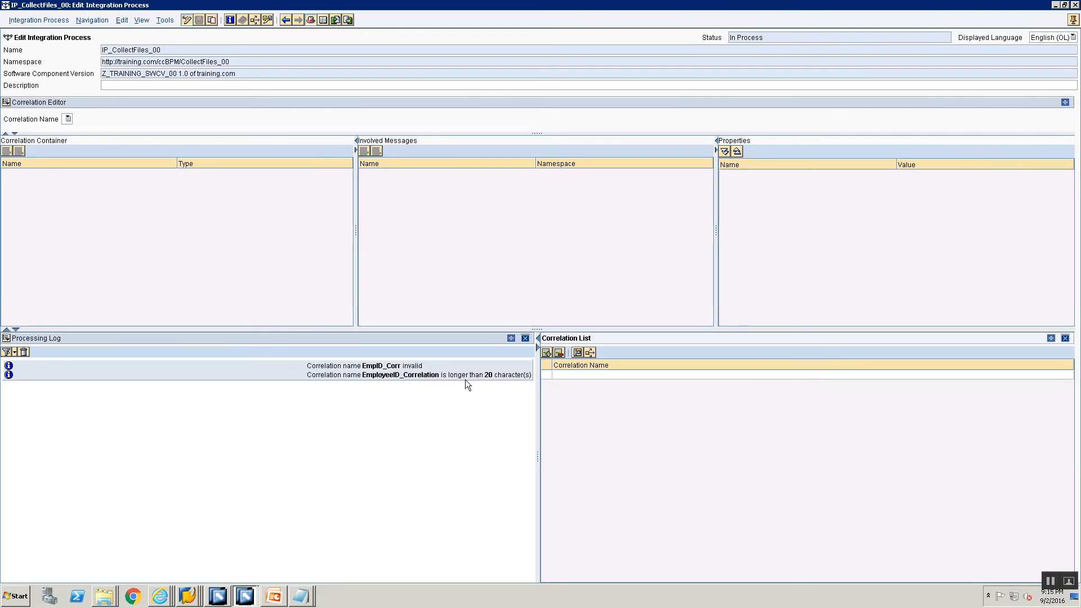
Add a correlation named EmpIDCorr to the correlation list and close the processing log
{"action": "left_click", "coordinate": [588, 374]}
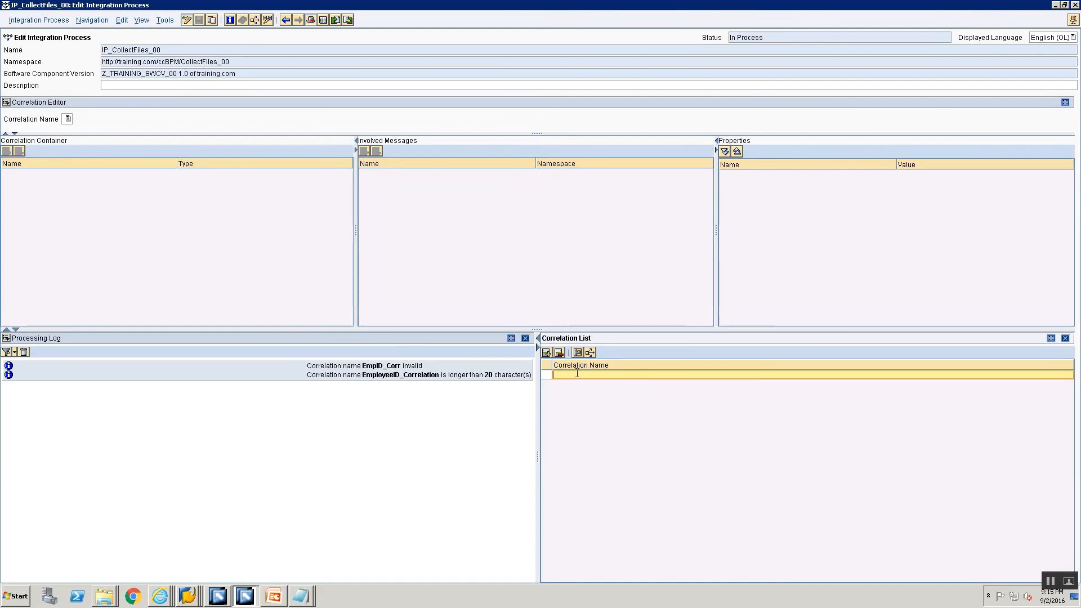
{"action": "type", "text": "Empl"}
{"action": "type", "text": "D_corr"}
{"action": "left_click", "coordinate": [437, 411]}
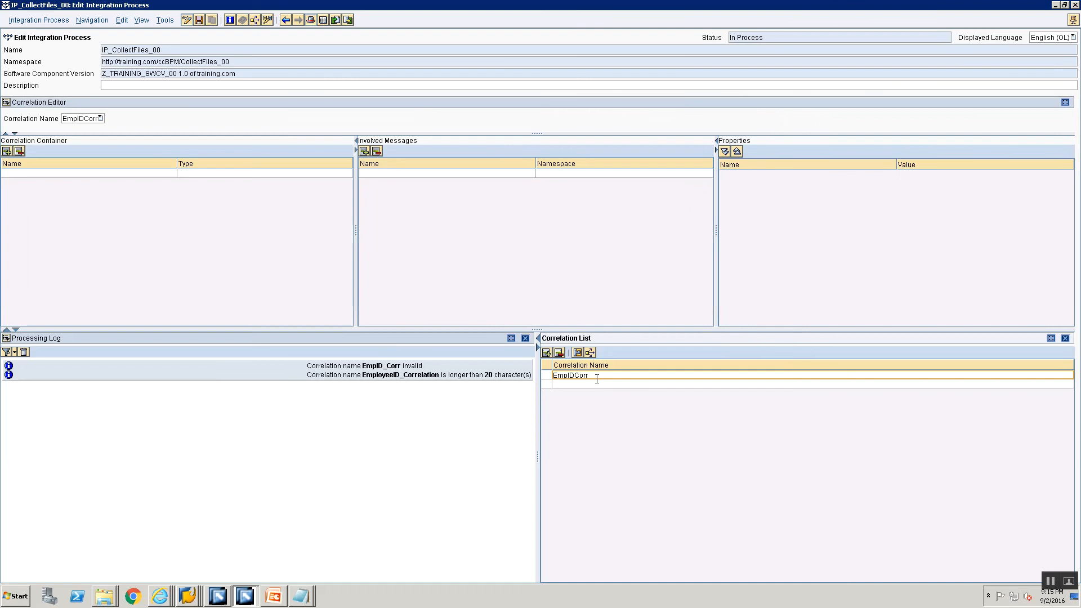
{"action": "left_click", "coordinate": [602, 377]}
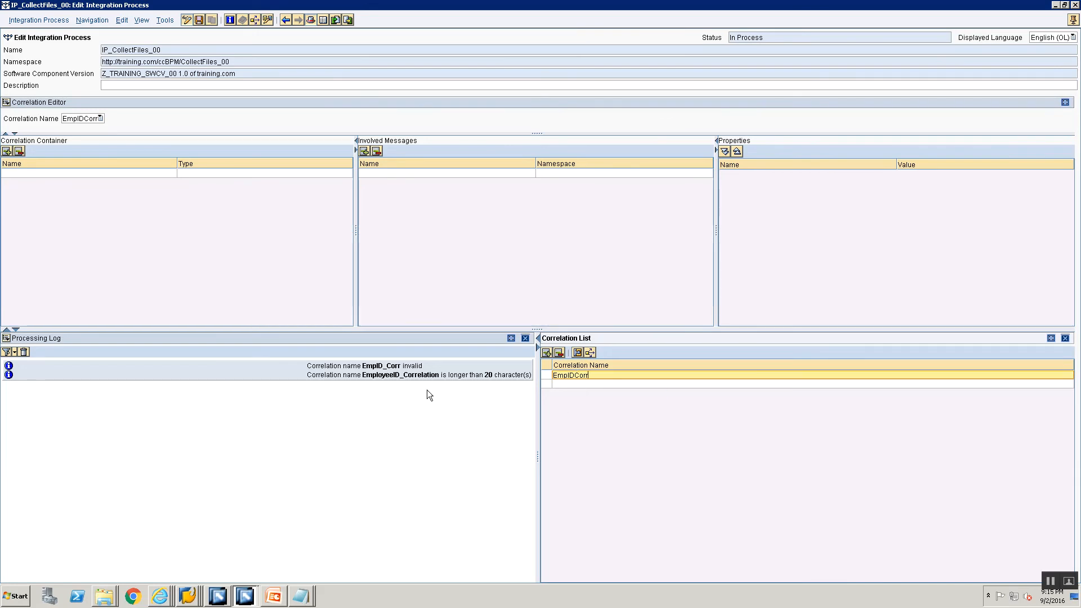
{"action": "left_click", "coordinate": [525, 338]}
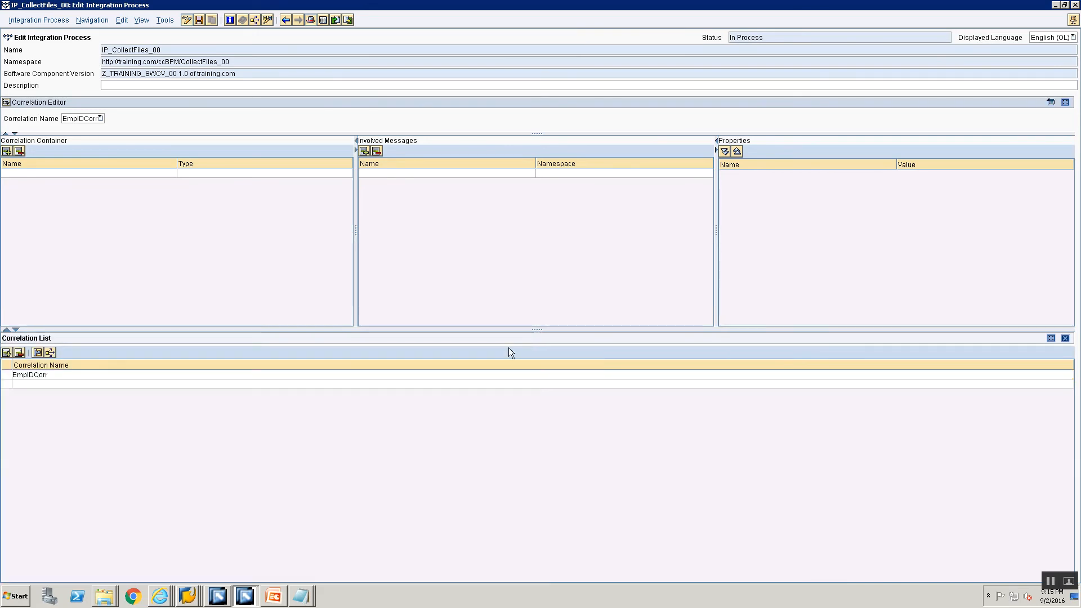
{"action": "left_click", "coordinate": [64, 374]}
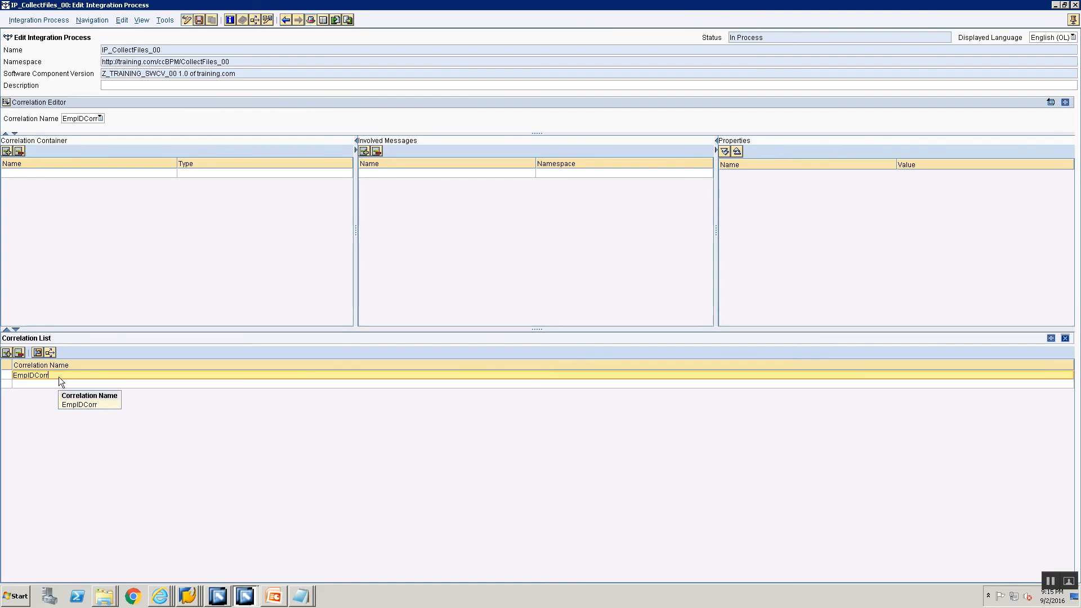
{"action": "left_click", "coordinate": [87, 121]}
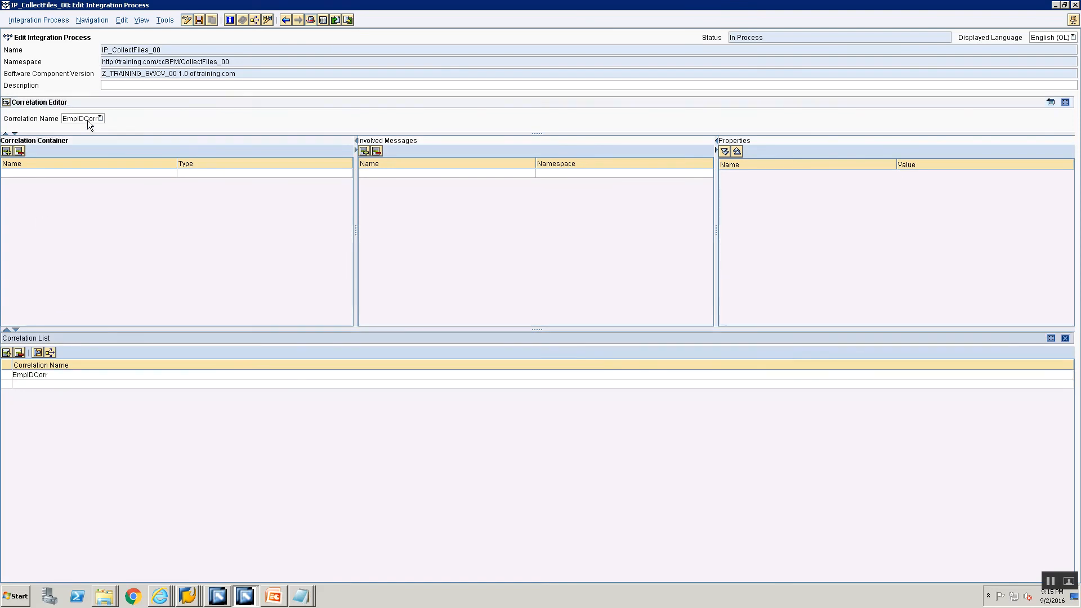
Add an element named ID of type xsd:string to the correlation container of EmpIDCorr
{"action": "left_click", "coordinate": [68, 173]}
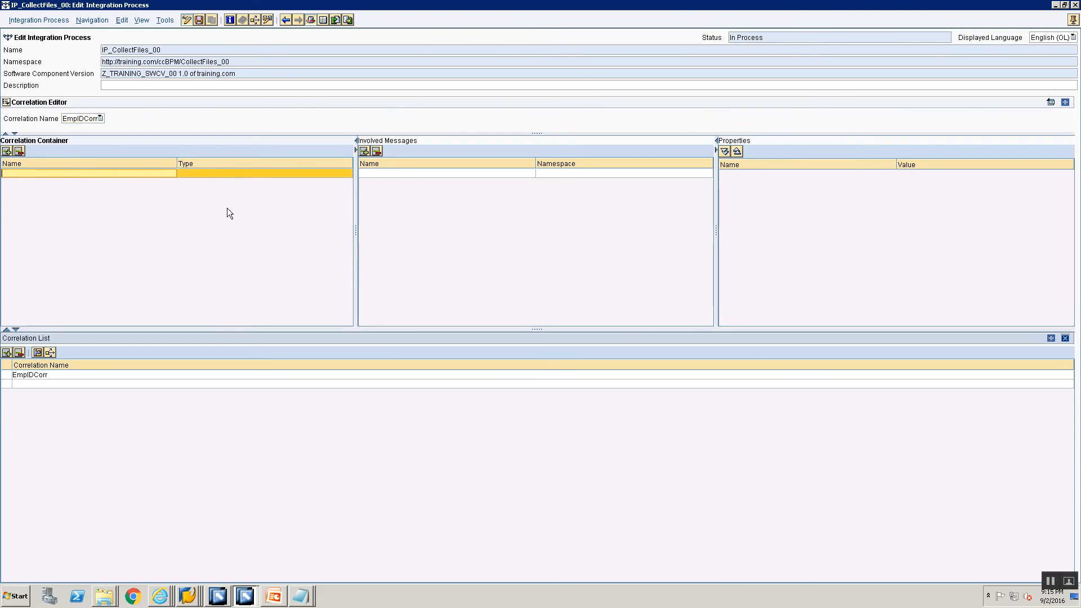
{"action": "left_click", "coordinate": [205, 176]}
{"action": "left_click", "coordinate": [205, 182]}
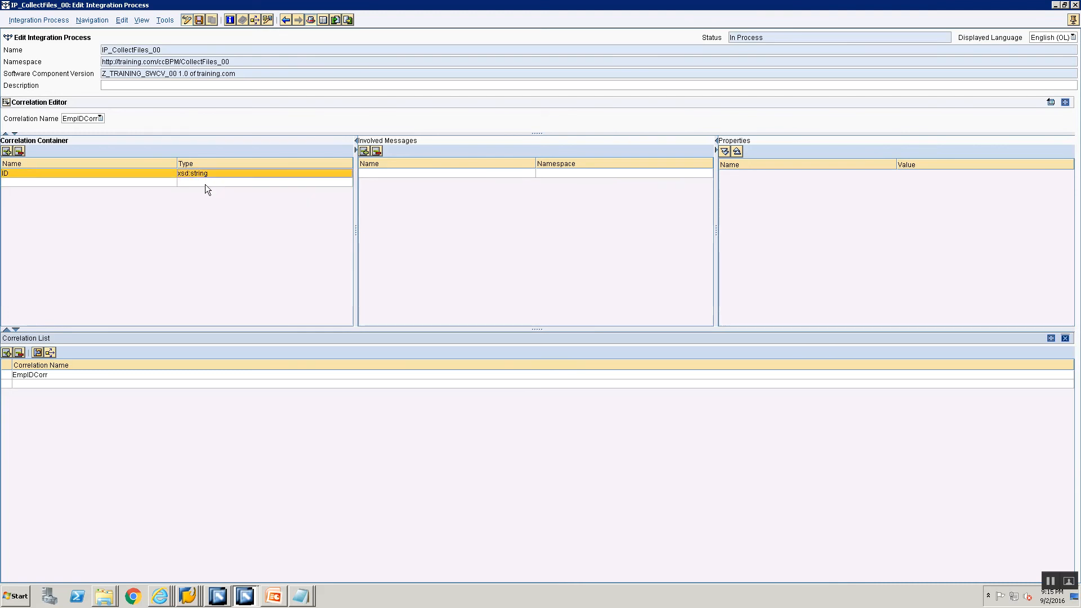
Add the abstract interfaces SIAA_Src1_00 and SIAA_Src2_00 as involved messages of the correlation EmpIDCorr
{"action": "left_click", "coordinate": [390, 173]}
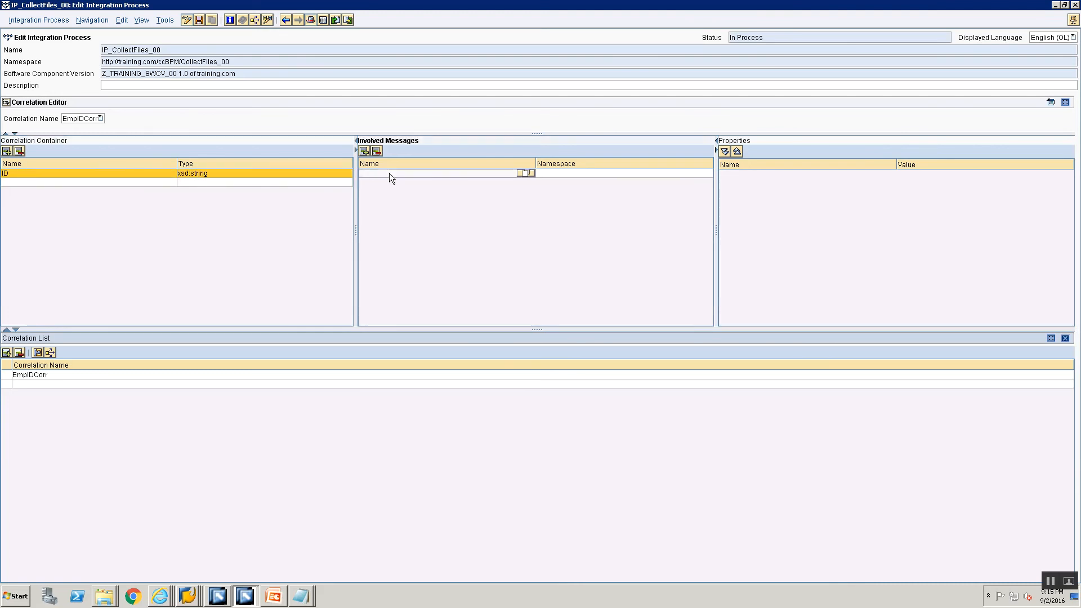
{"action": "left_click", "coordinate": [525, 173]}
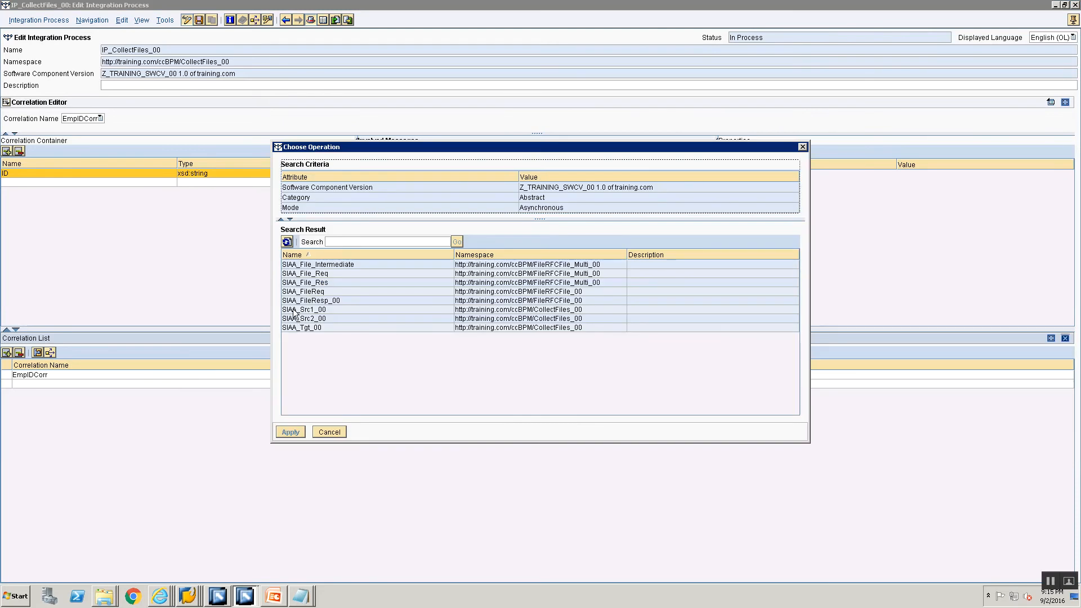
{"action": "double_click", "coordinate": [297, 309]}
{"action": "left_click", "coordinate": [389, 183]}
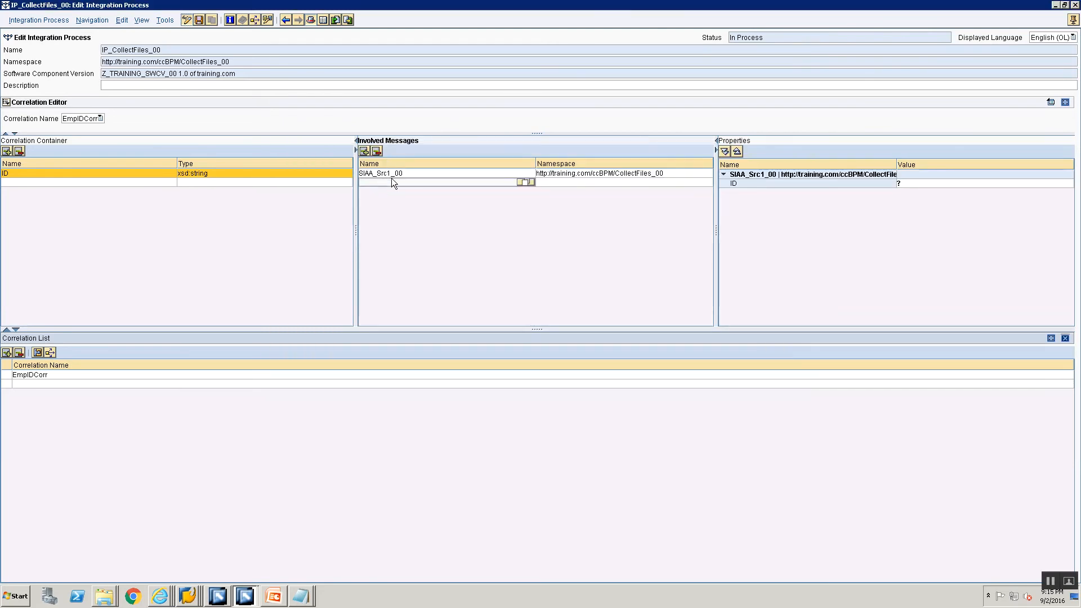
{"action": "left_click", "coordinate": [534, 183]}
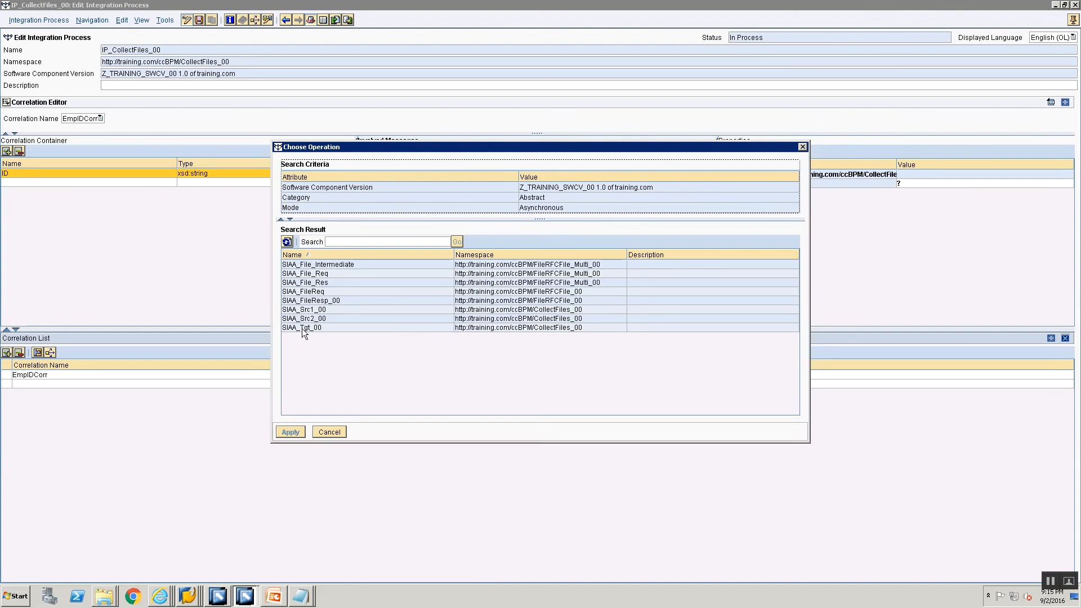
{"action": "double_click", "coordinate": [297, 318]}
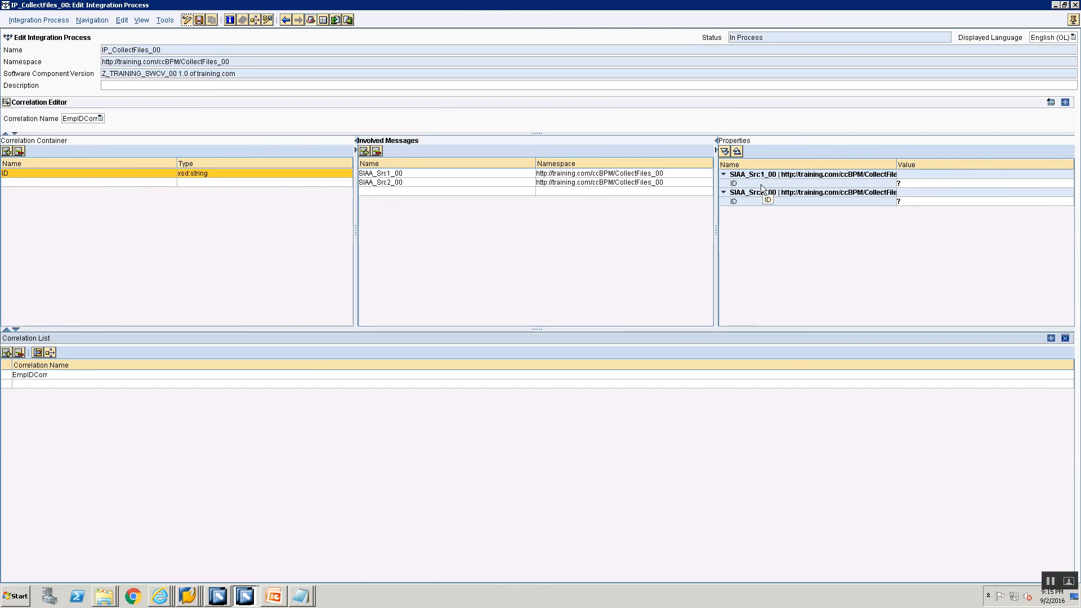
Set the ID property of SIAA_Src1_00 to the container element Interface with the XPath /p1:MT_Src1_00/EmpID
{"action": "left_click", "coordinate": [971, 183]}
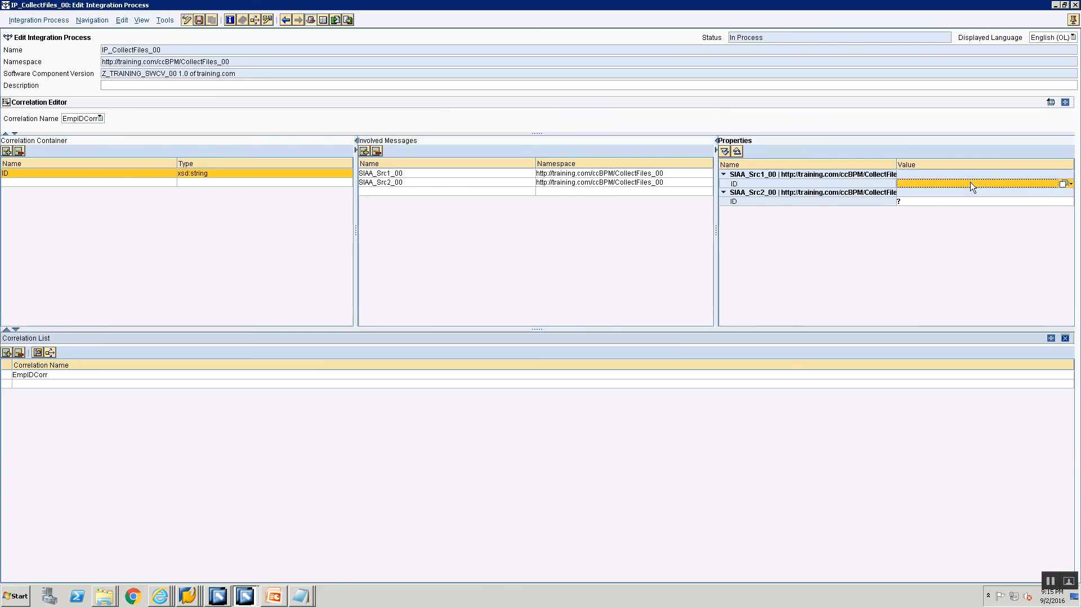
{"action": "left_click", "coordinate": [1061, 184]}
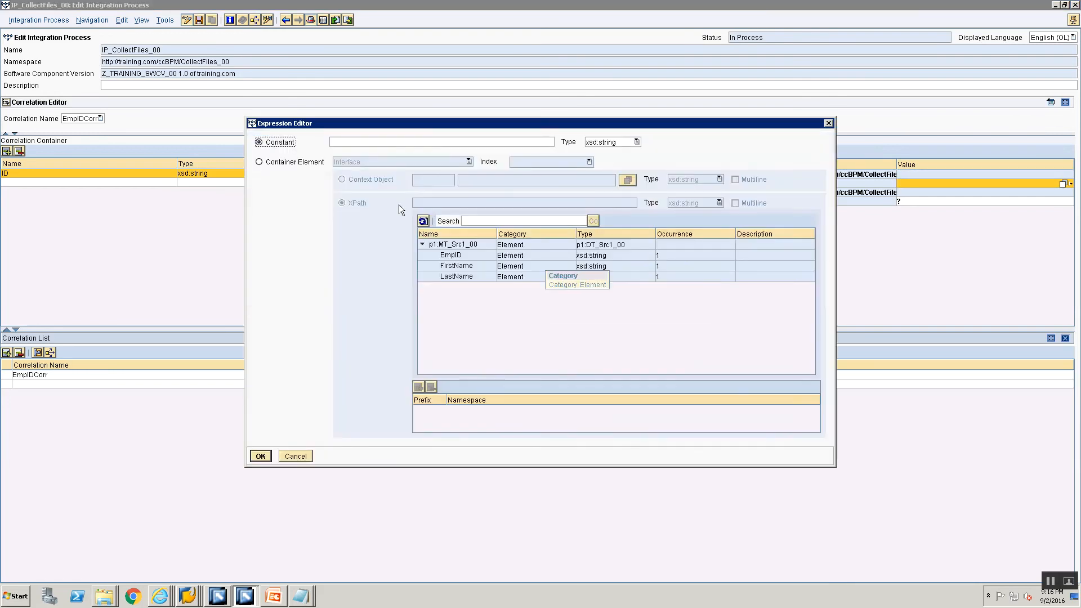
{"action": "left_click", "coordinate": [263, 163]}
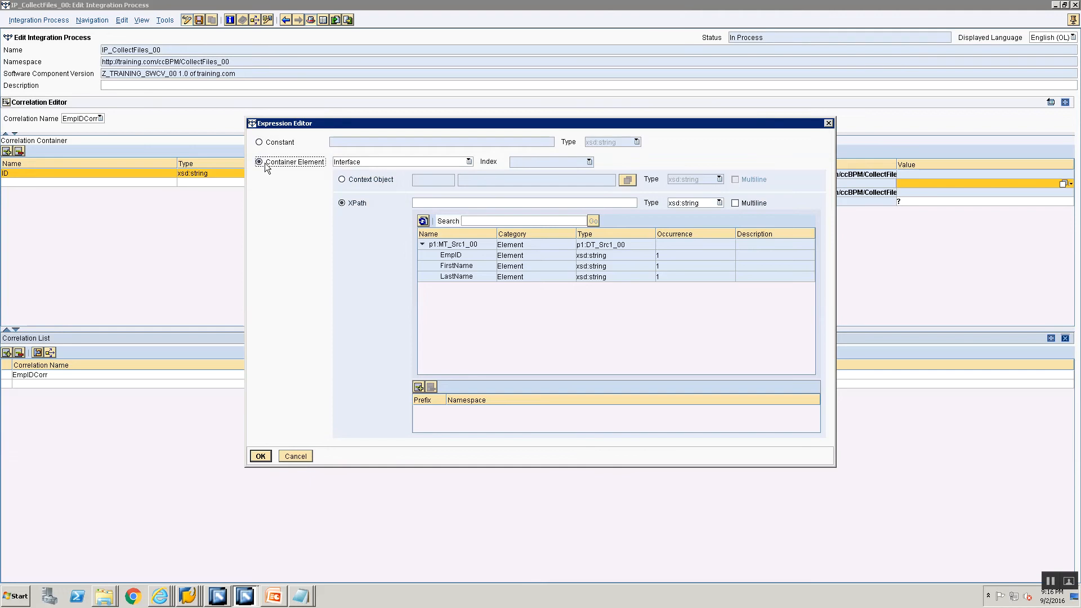
{"action": "double_click", "coordinate": [449, 256]}
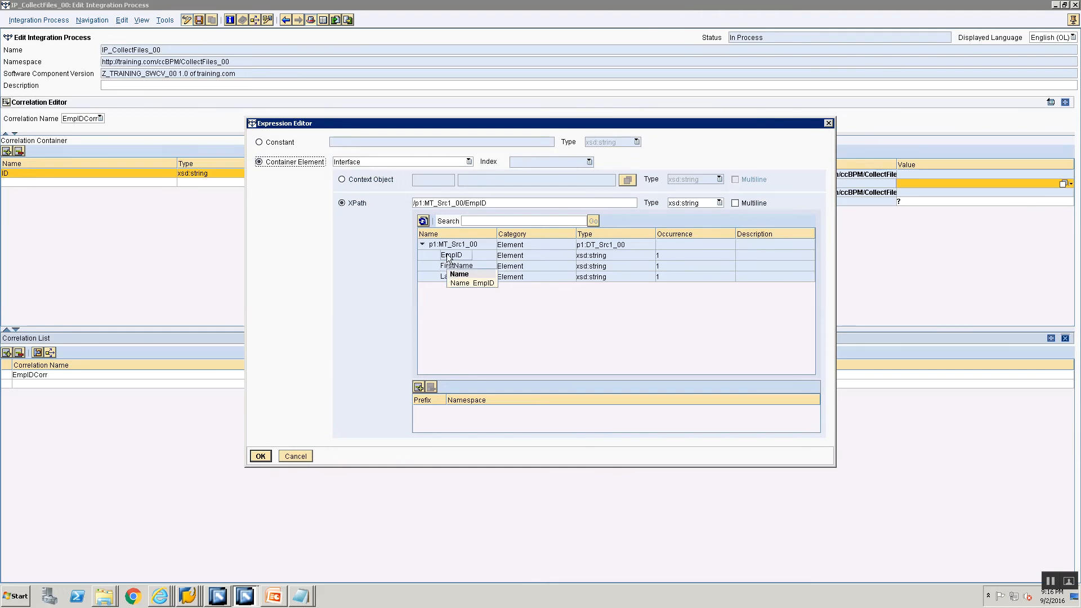
{"action": "left_click", "coordinate": [264, 455]}
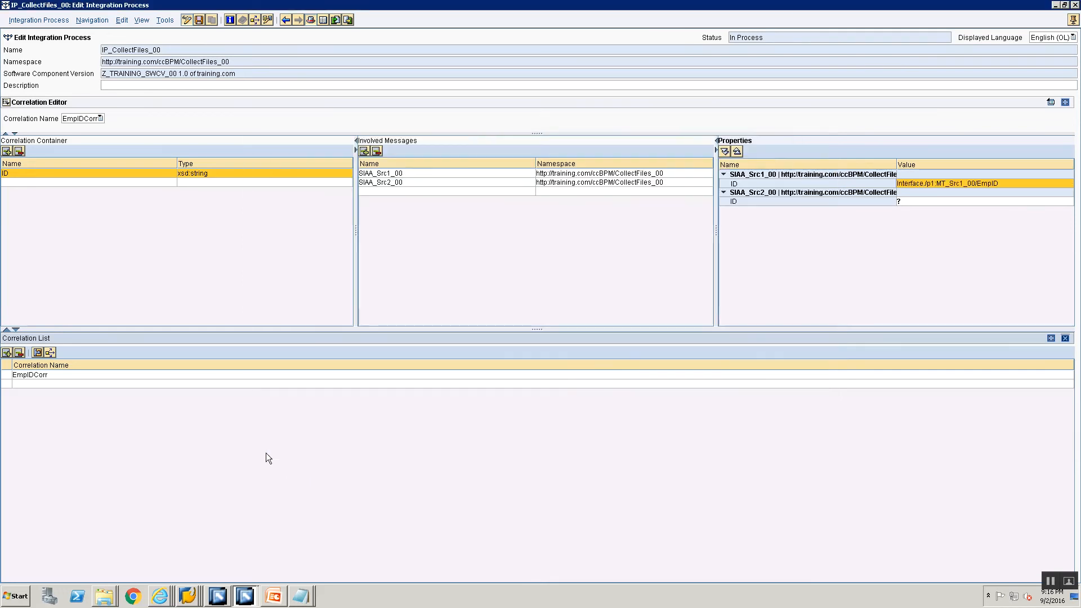
Set the ID property of SIAA_Src2_00 to the container element Interface with the XPath /p1:MT_Src2_00/EmployeeNumber
{"action": "left_click", "coordinate": [938, 201]}
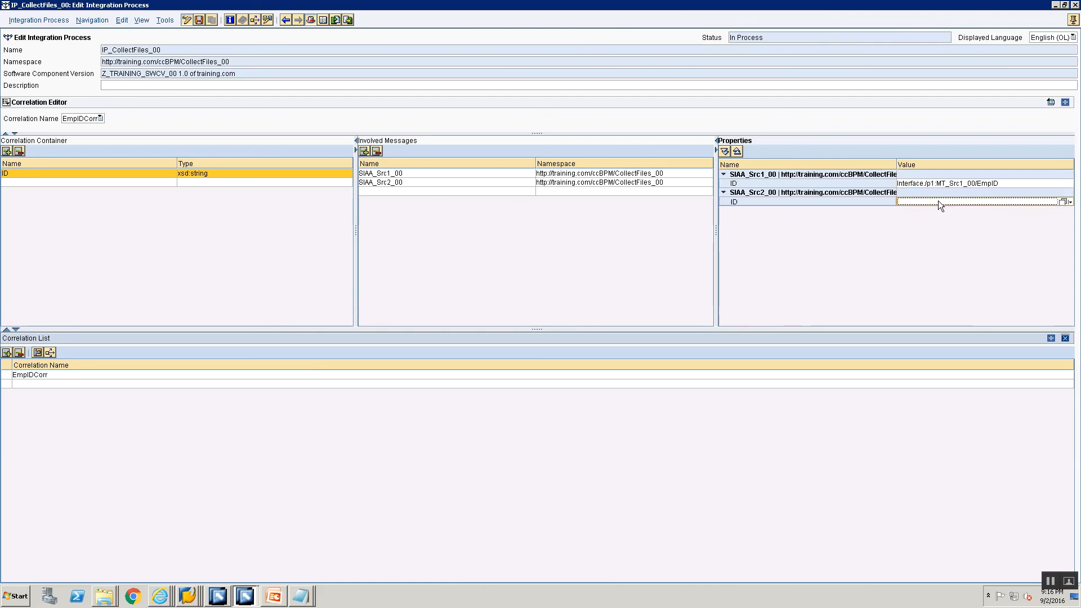
{"action": "left_click", "coordinate": [1064, 201]}
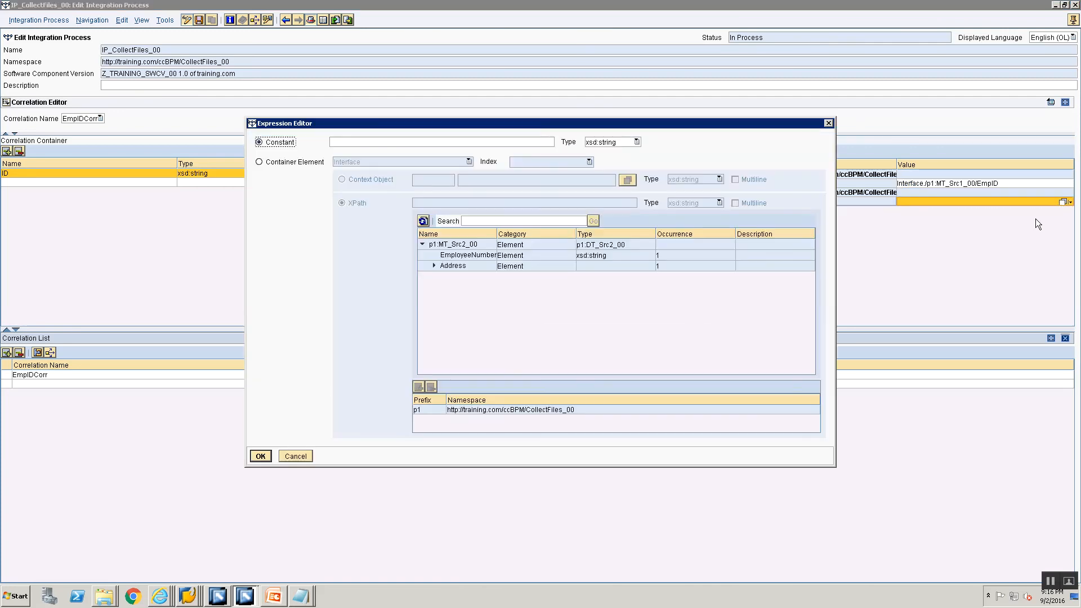
{"action": "left_click", "coordinate": [260, 163]}
{"action": "left_click", "coordinate": [445, 256]}
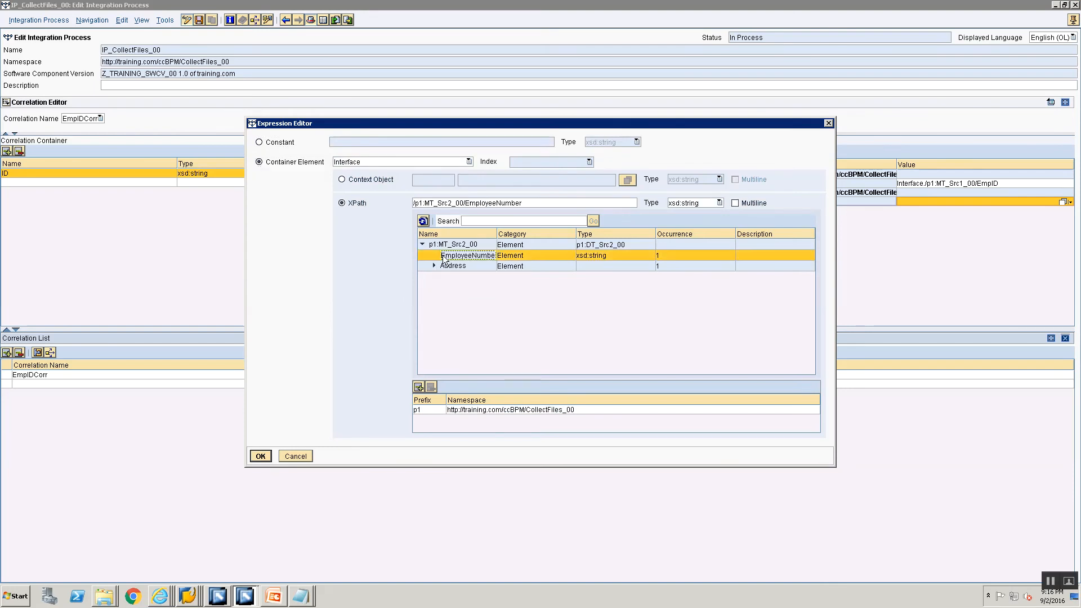
{"action": "left_click", "coordinate": [260, 456]}
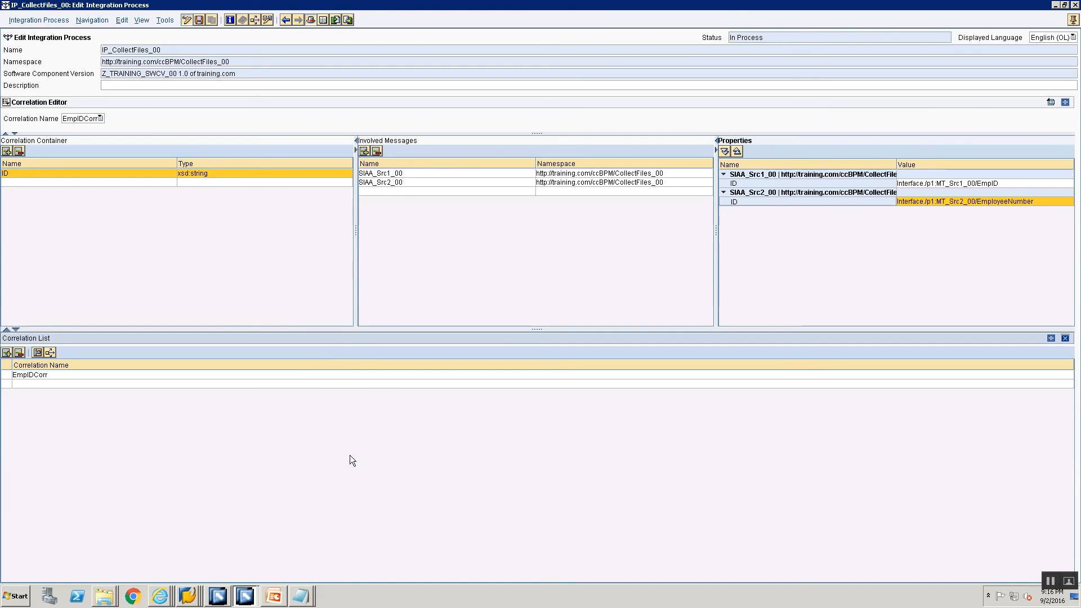
Save the integration process and switch from the Correlation Editor back to the Graphical Definition
{"action": "left_click", "coordinate": [198, 21]}
{"action": "left_click", "coordinate": [7, 103]}
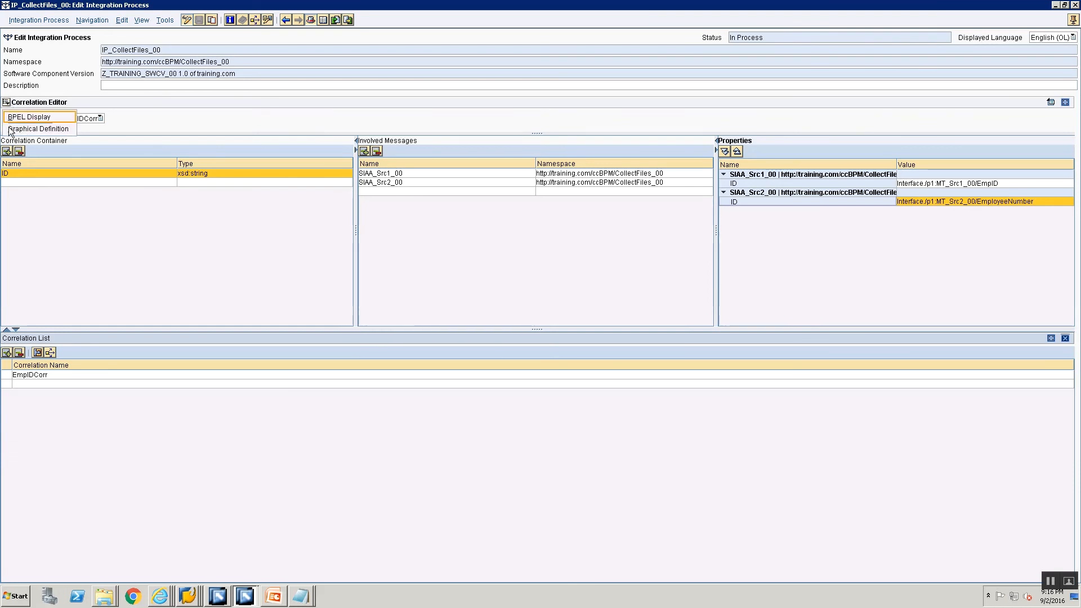
{"action": "left_click", "coordinate": [12, 129]}
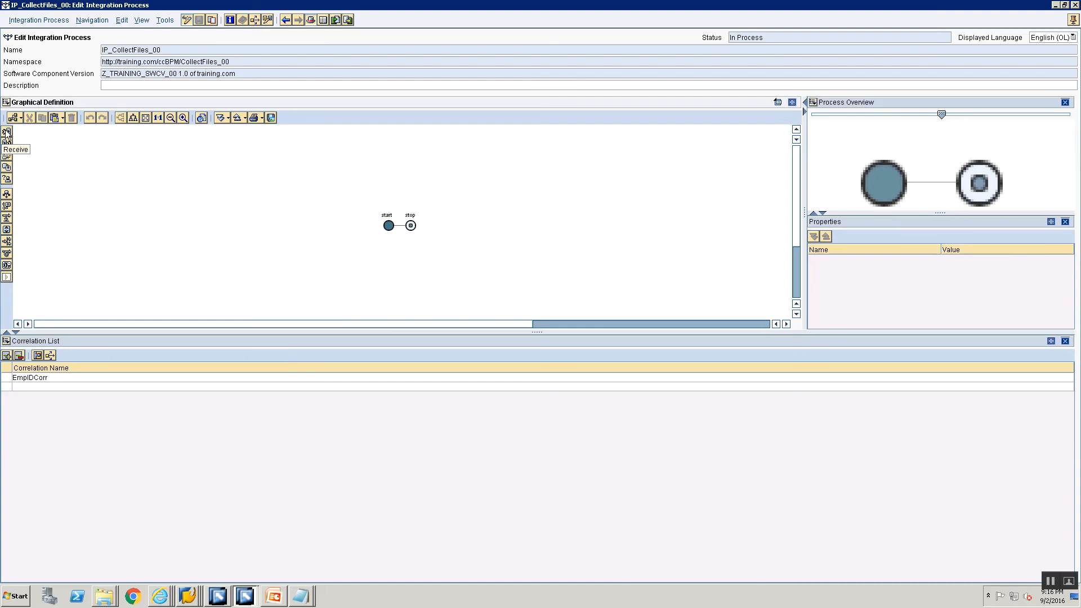
{"action": "left_click_drag", "start_coordinate": [7, 131], "coordinate": [402, 227]}
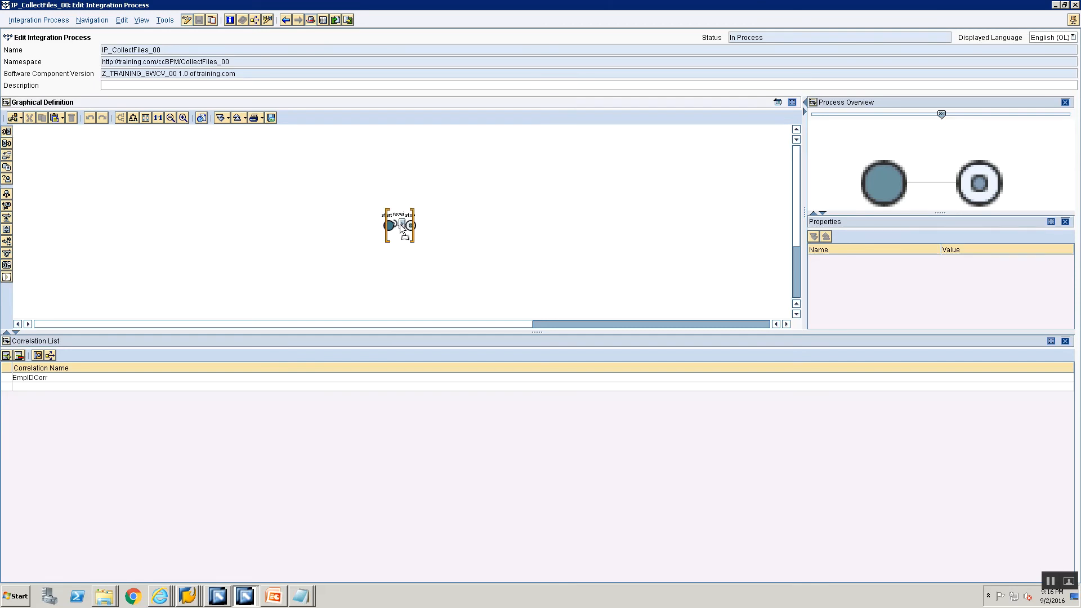
{"action": "left_click_drag", "start_coordinate": [402, 226], "coordinate": [402, 226]}
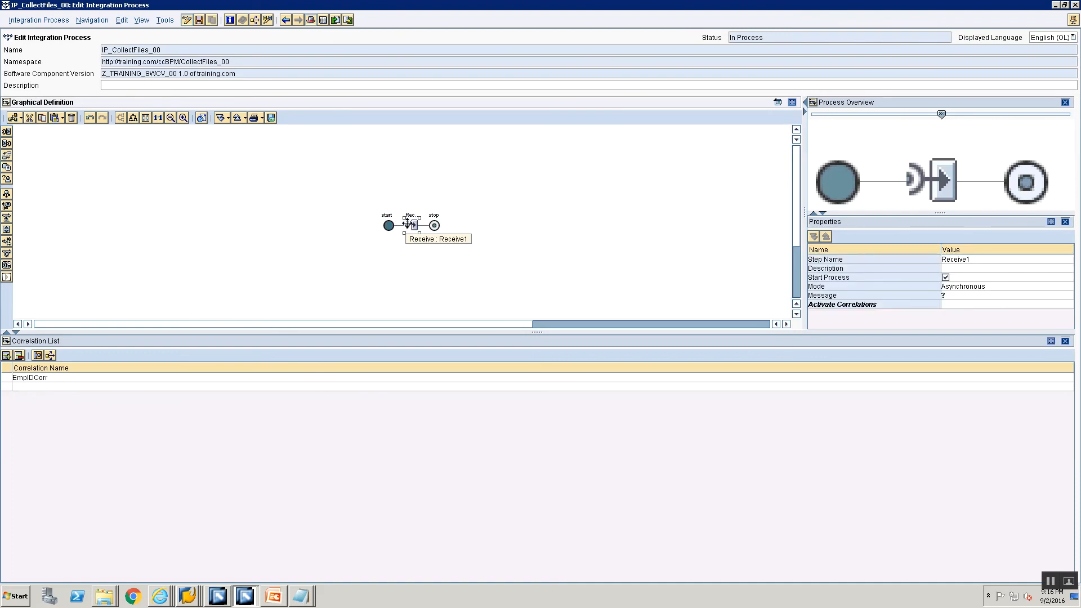
{"action": "key", "text": "Delete"}
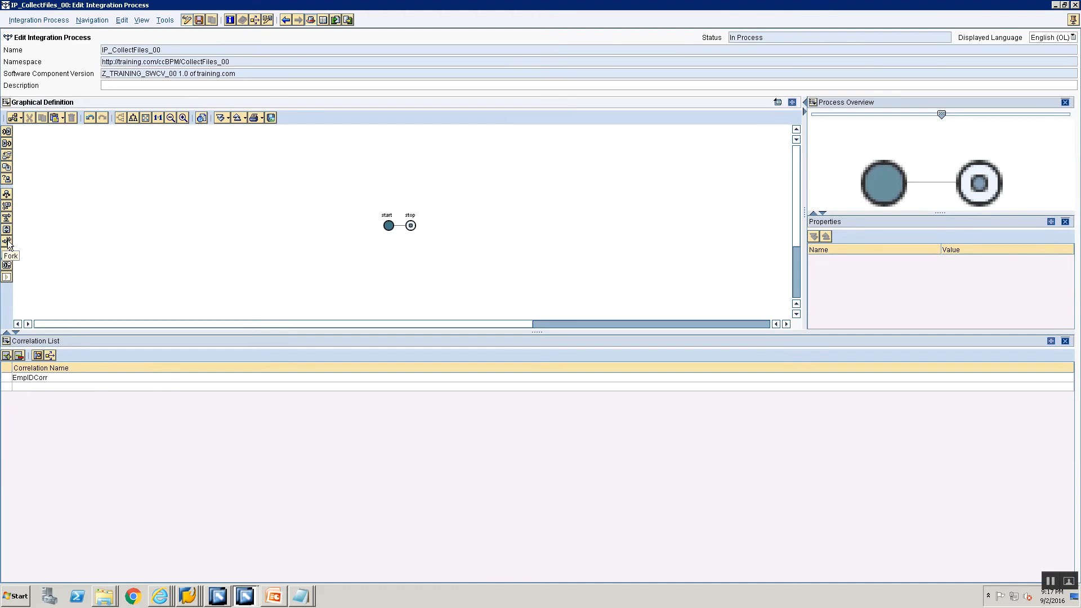
Insert a fork between the start and stop of the process and name it Fork
{"action": "left_click_drag", "start_coordinate": [8, 243], "coordinate": [413, 227]}
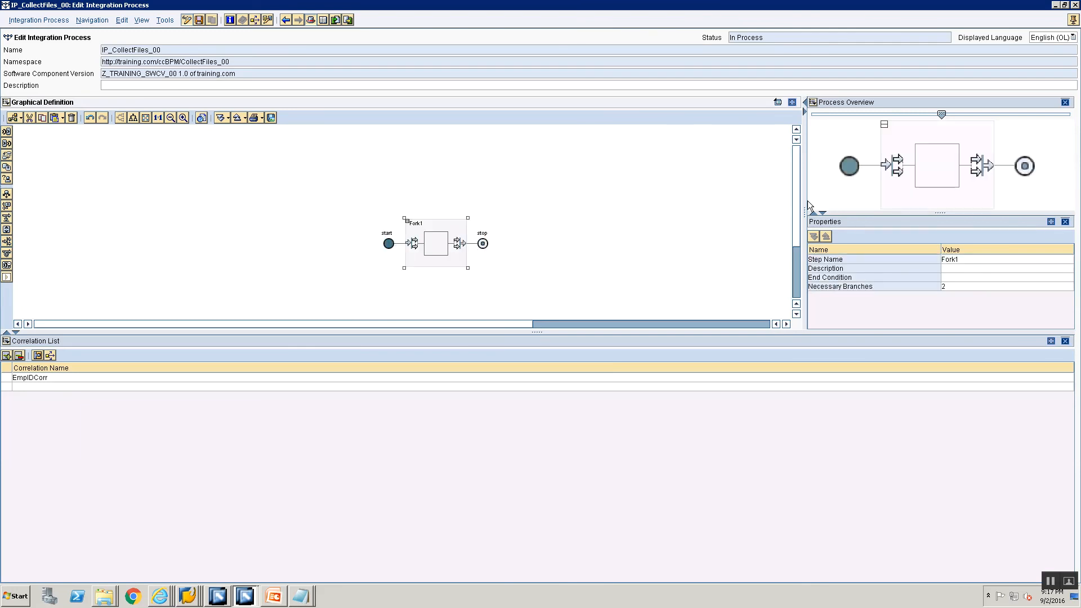
{"action": "left_click", "coordinate": [984, 259]}
{"action": "key", "text": "BackSpace"}
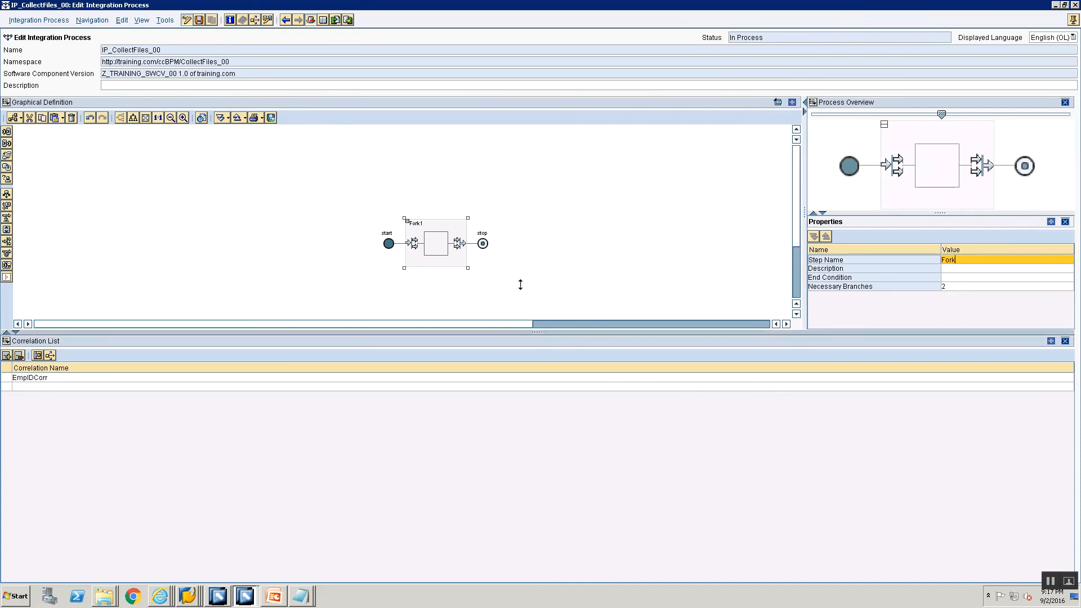
{"action": "left_click", "coordinate": [440, 233]}
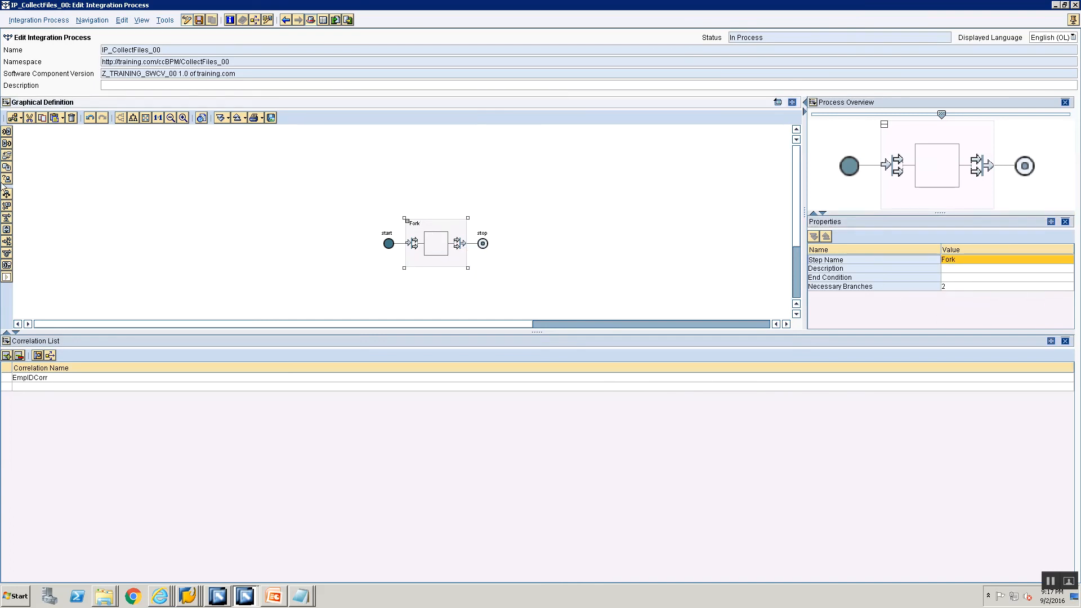
Add one Receive step to each of the two branches of the fork
{"action": "left_click_drag", "start_coordinate": [7, 135], "coordinate": [438, 239]}
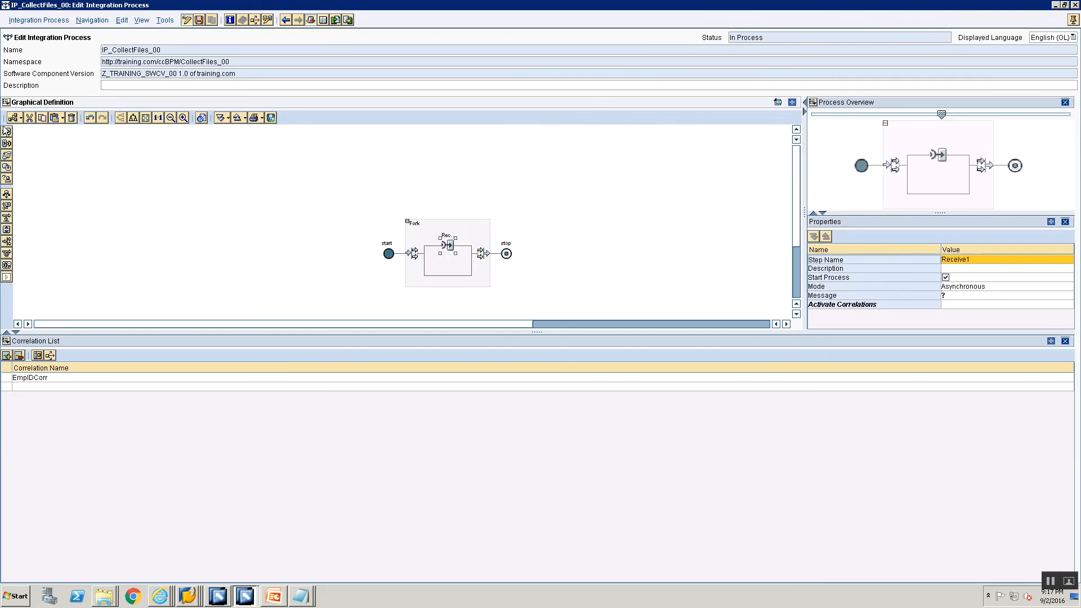
{"action": "left_click_drag", "start_coordinate": [7, 134], "coordinate": [457, 270]}
{"action": "left_click_drag", "start_coordinate": [472, 264], "coordinate": [437, 275]}
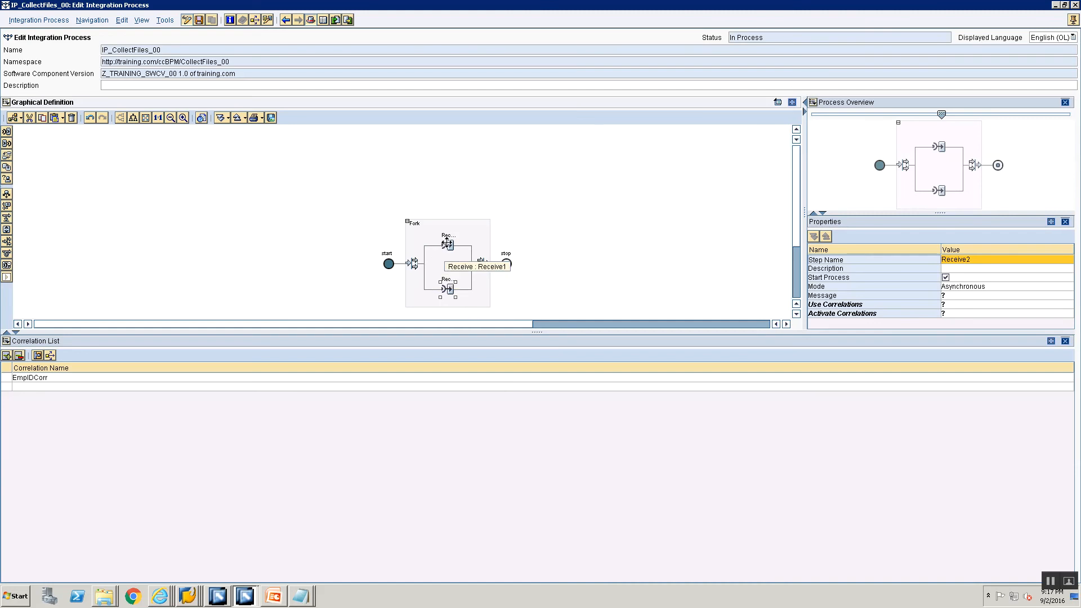
Rename the Receive step in the fork's upper branch as Receive Src1
{"action": "left_click", "coordinate": [446, 243]}
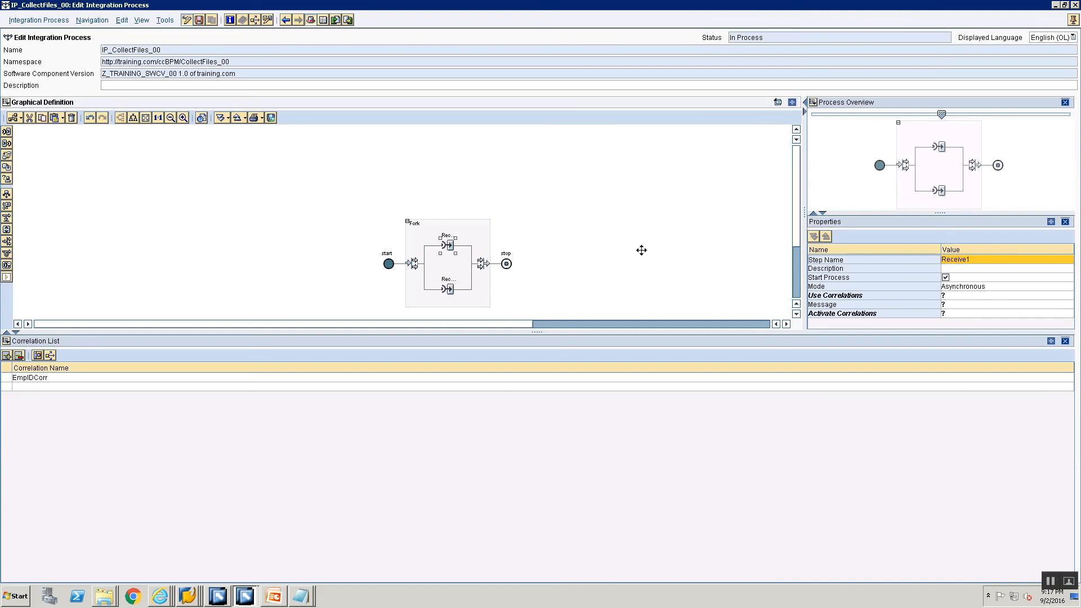
{"action": "left_click", "coordinate": [982, 266]}
{"action": "left_click", "coordinate": [982, 260]}
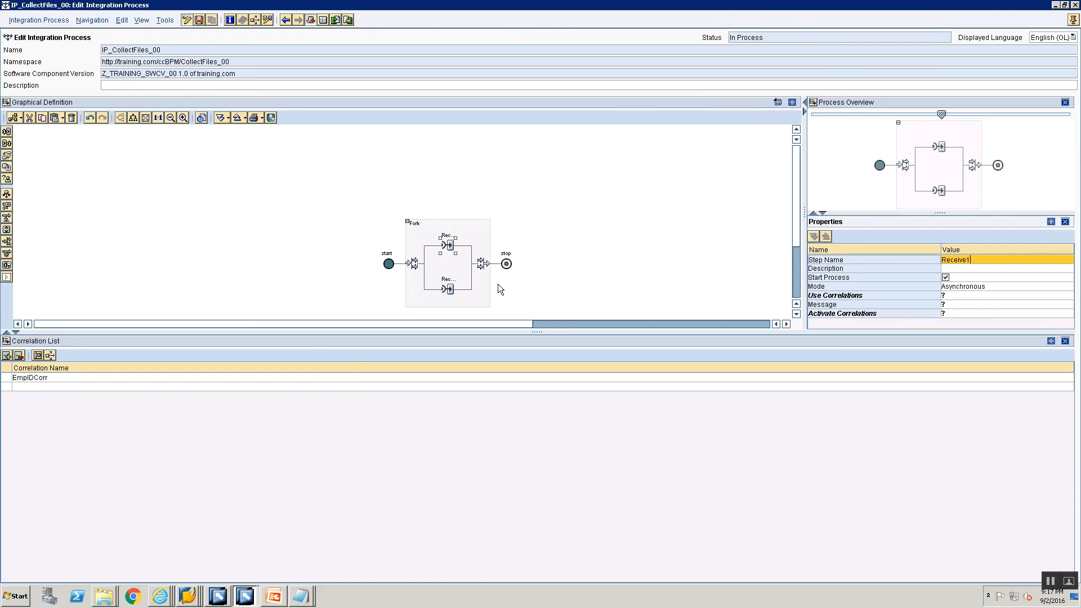
{"action": "key", "text": "BackSpace"}
{"action": "type", "text": "Src1"}
{"action": "left_click", "coordinate": [1068, 297]}
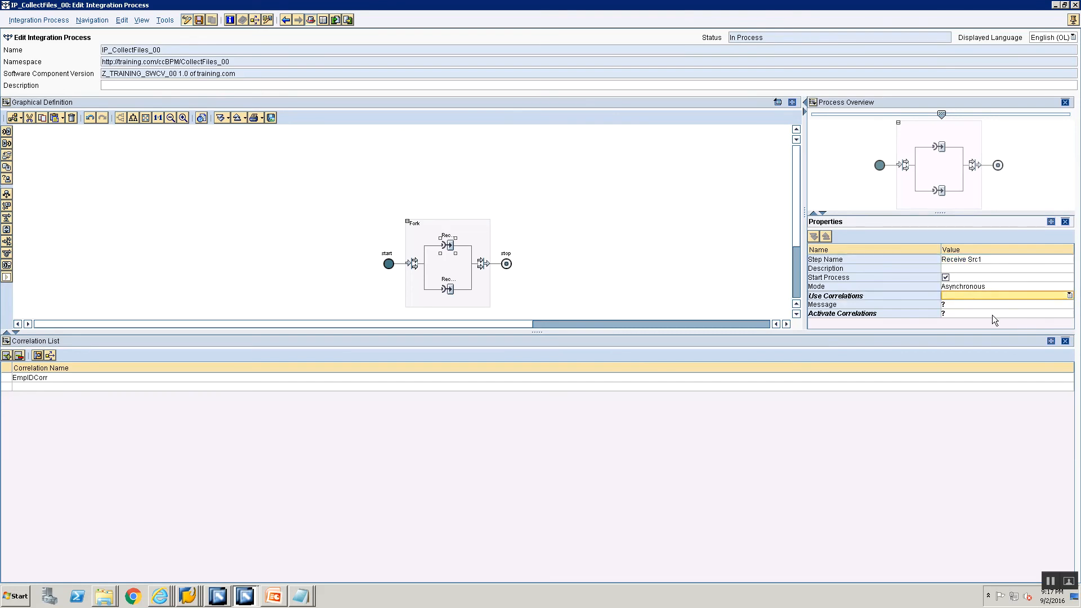
{"action": "left_click", "coordinate": [977, 303]}
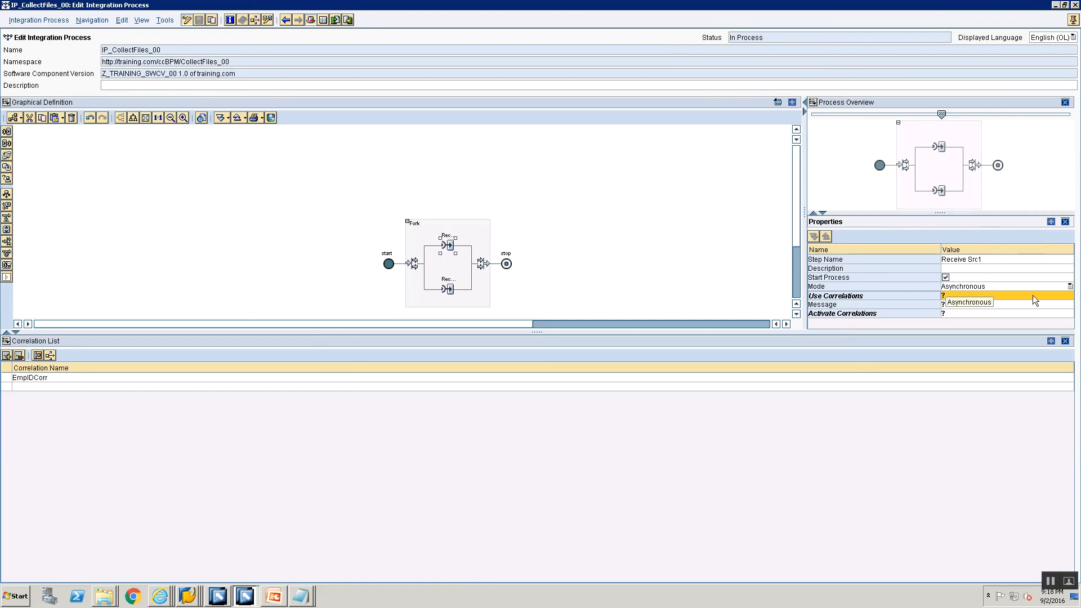
{"action": "left_click", "coordinate": [1065, 298]}
{"action": "left_click", "coordinate": [1068, 296]}
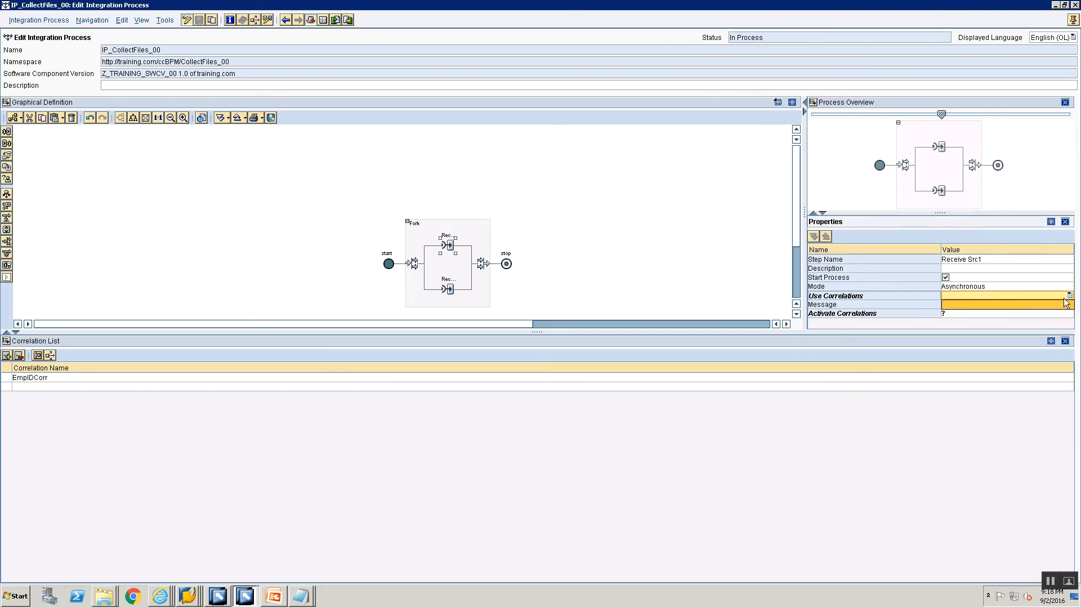
{"action": "left_click", "coordinate": [1029, 309]}
{"action": "left_click", "coordinate": [1028, 305]}
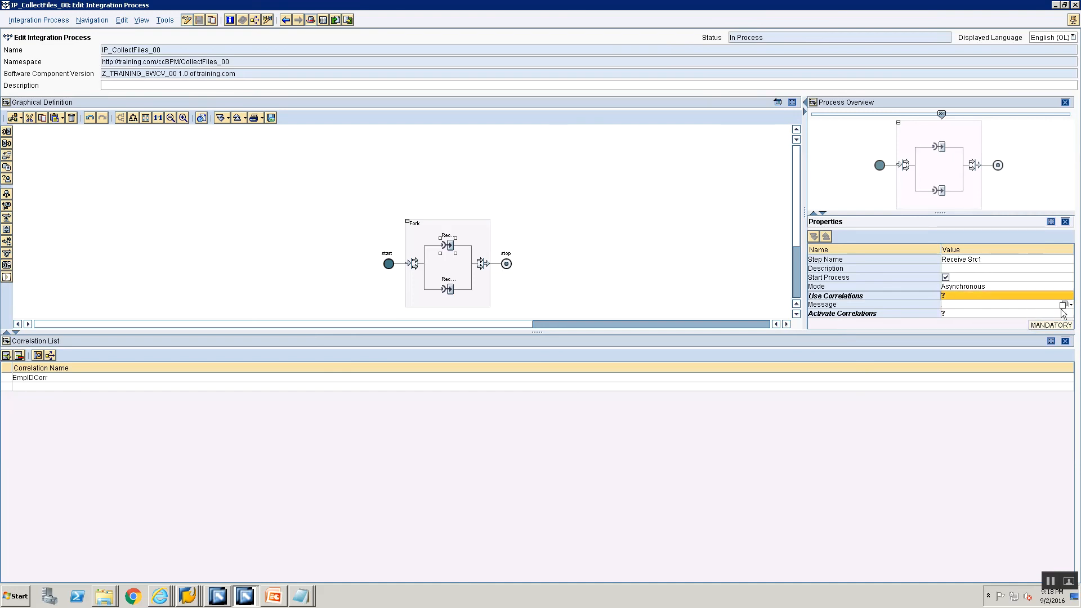
{"action": "left_click", "coordinate": [1063, 304]}
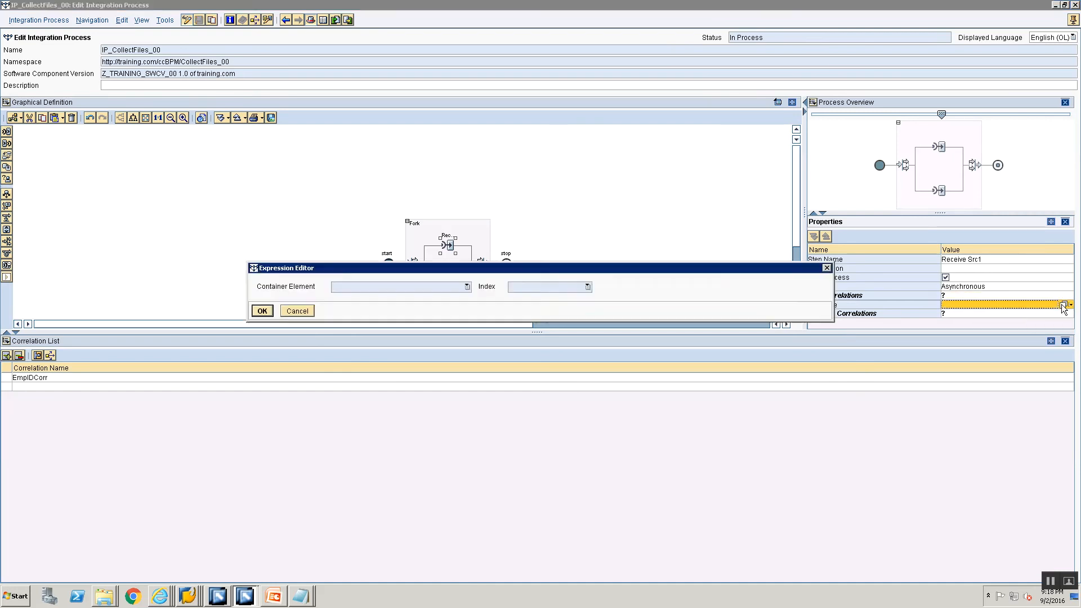
{"action": "left_click", "coordinate": [297, 311]}
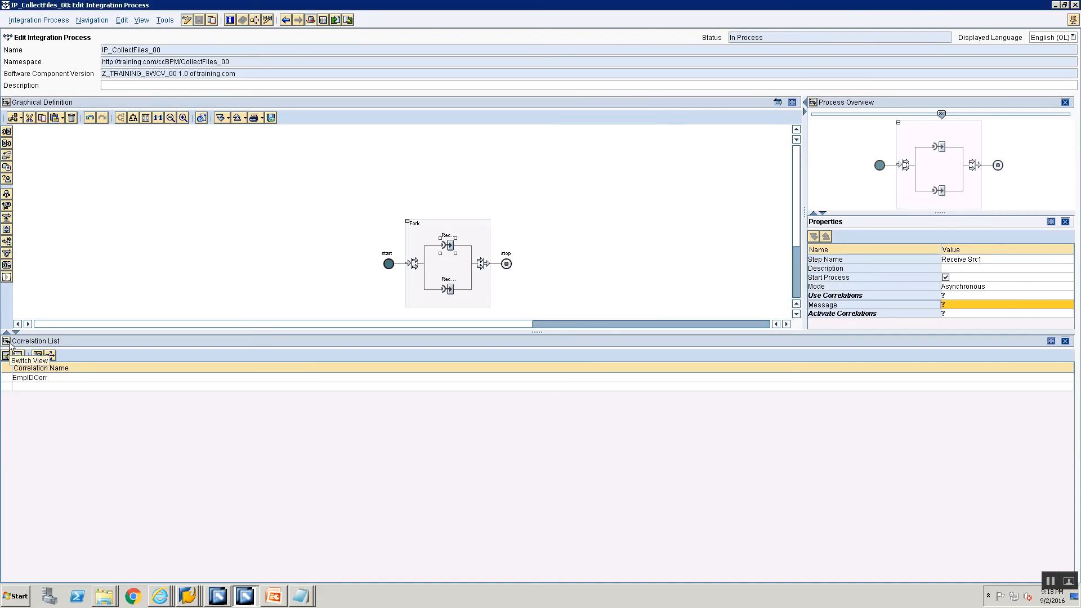
Switch from the Correlation List to the Container view and add the element FileSrc1 as Abstract Interface of type SIAA_Src1_00
{"action": "left_click", "coordinate": [6, 355]}
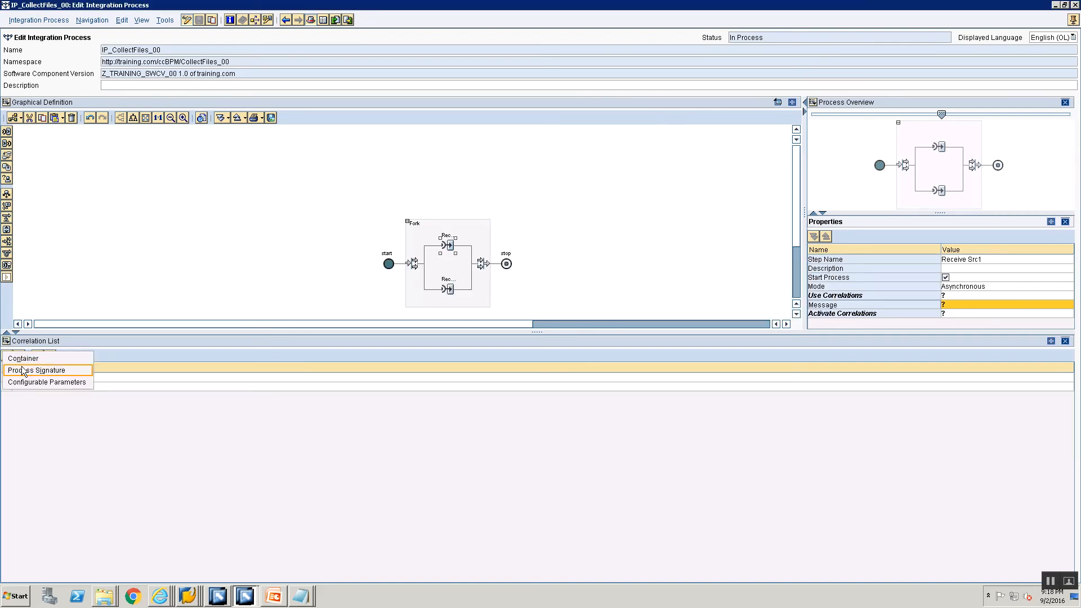
{"action": "left_click", "coordinate": [23, 358]}
{"action": "left_click", "coordinate": [36, 383]}
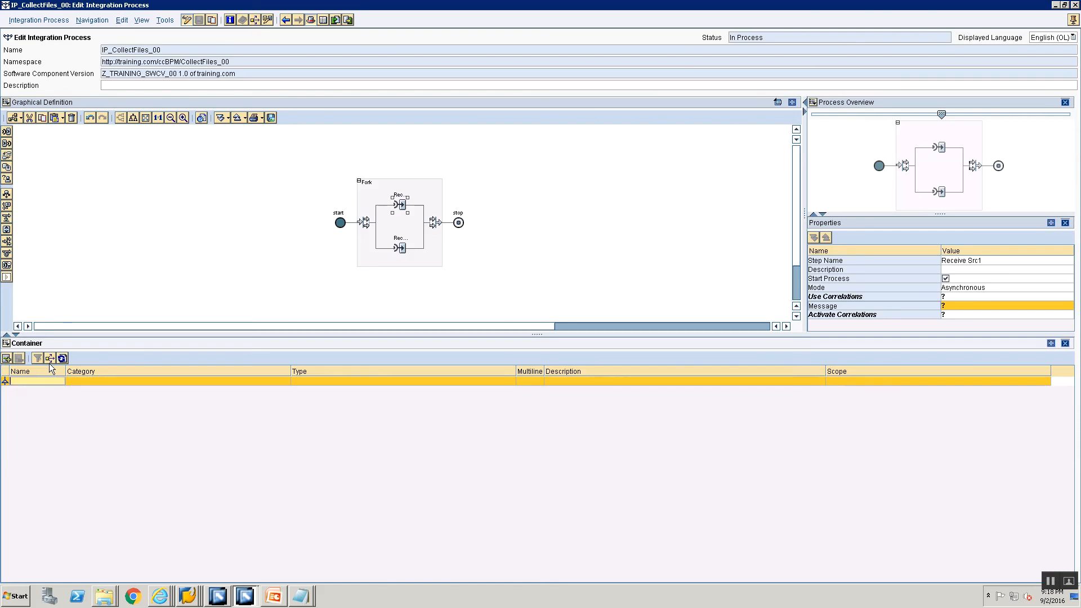
{"action": "type", "text": "FileSrc1"}
{"action": "left_click", "coordinate": [95, 381]}
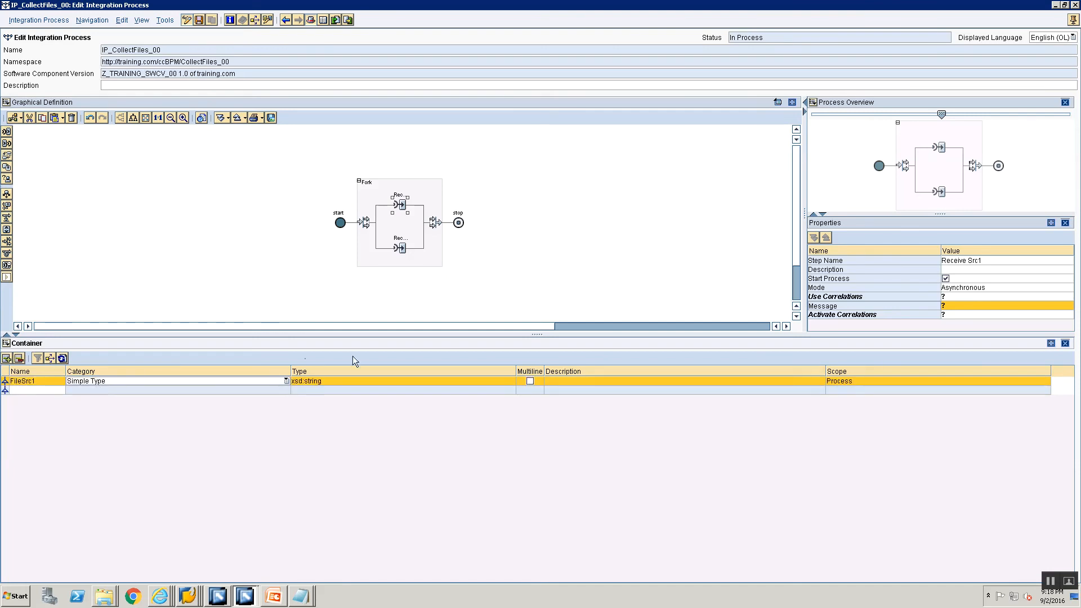
{"action": "left_click", "coordinate": [252, 380]}
{"action": "left_click", "coordinate": [242, 401]}
{"action": "left_click", "coordinate": [428, 379]}
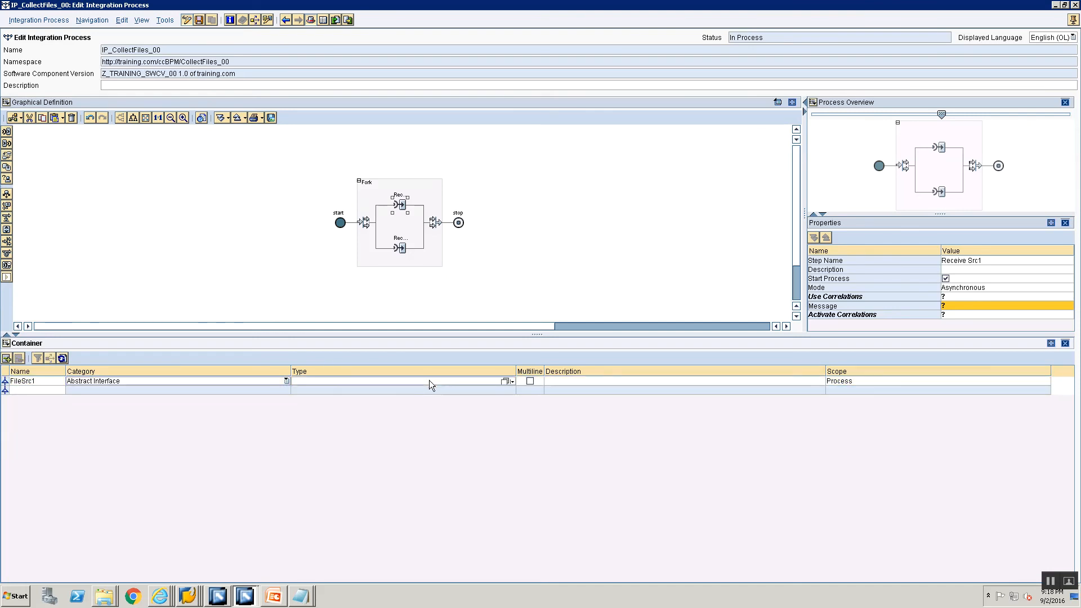
{"action": "left_click", "coordinate": [502, 379]}
{"action": "double_click", "coordinate": [295, 309]}
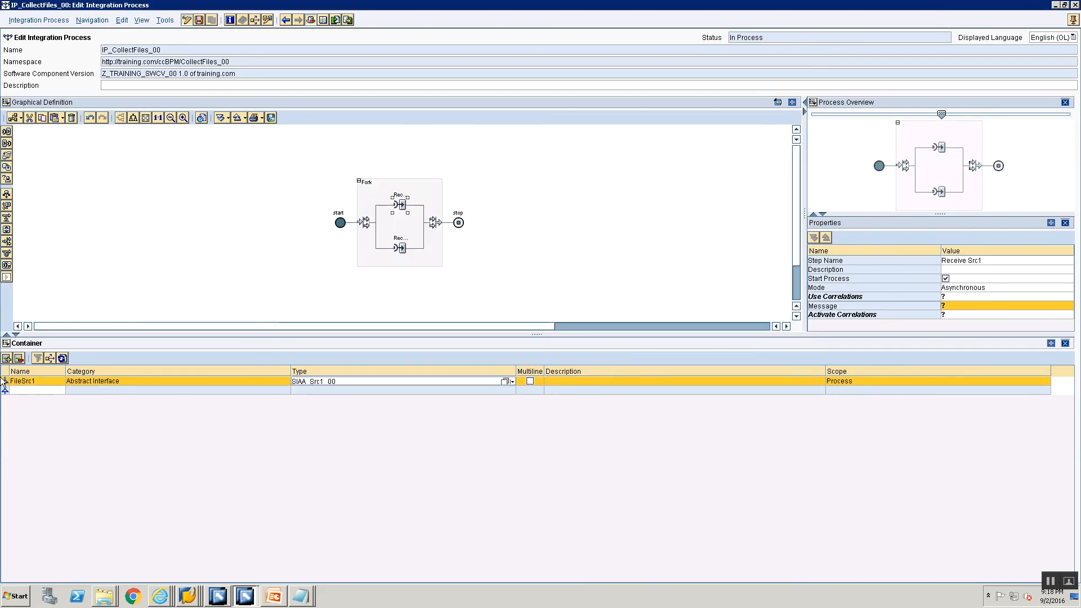
Add the container element FileSrc2 with category Abstract Interface and type SIAA_Src2_00
{"action": "left_click", "coordinate": [30, 388]}
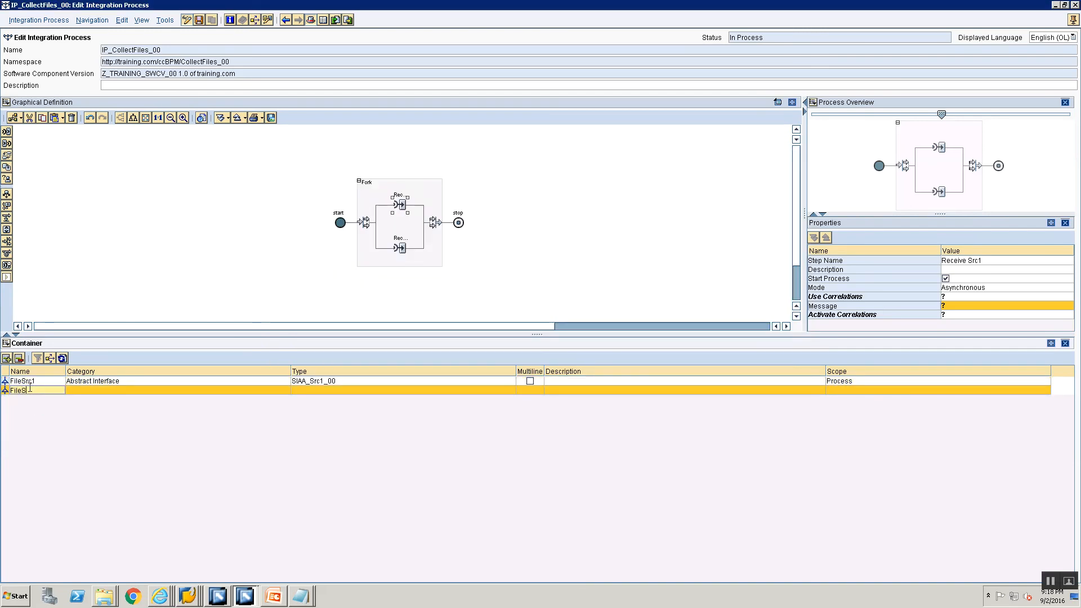
{"action": "left_click", "coordinate": [97, 392]}
{"action": "left_click", "coordinate": [97, 392]}
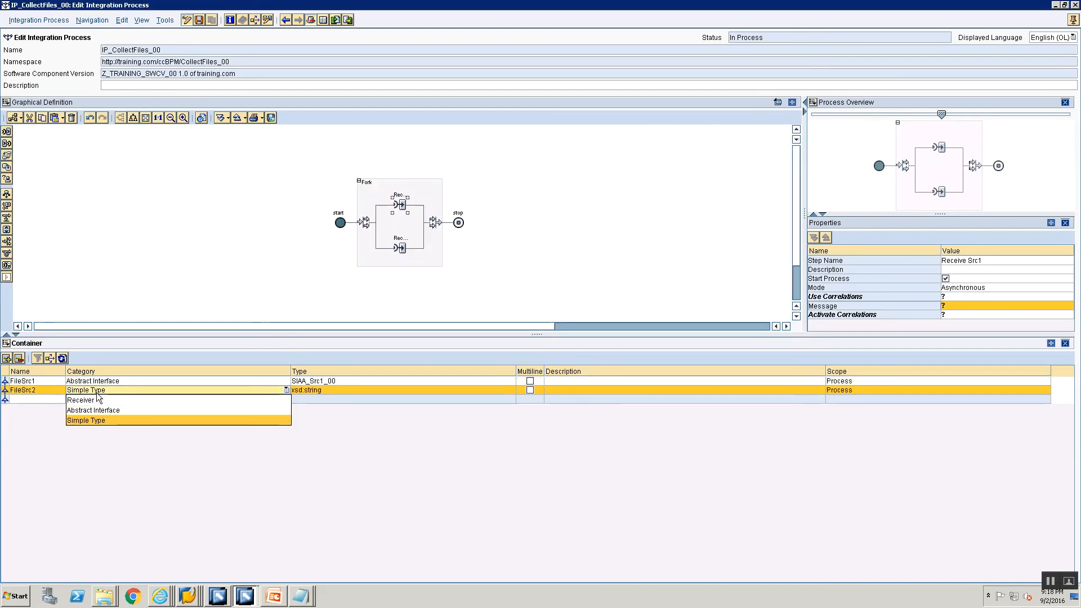
{"action": "left_click", "coordinate": [96, 411]}
{"action": "left_click", "coordinate": [400, 391]}
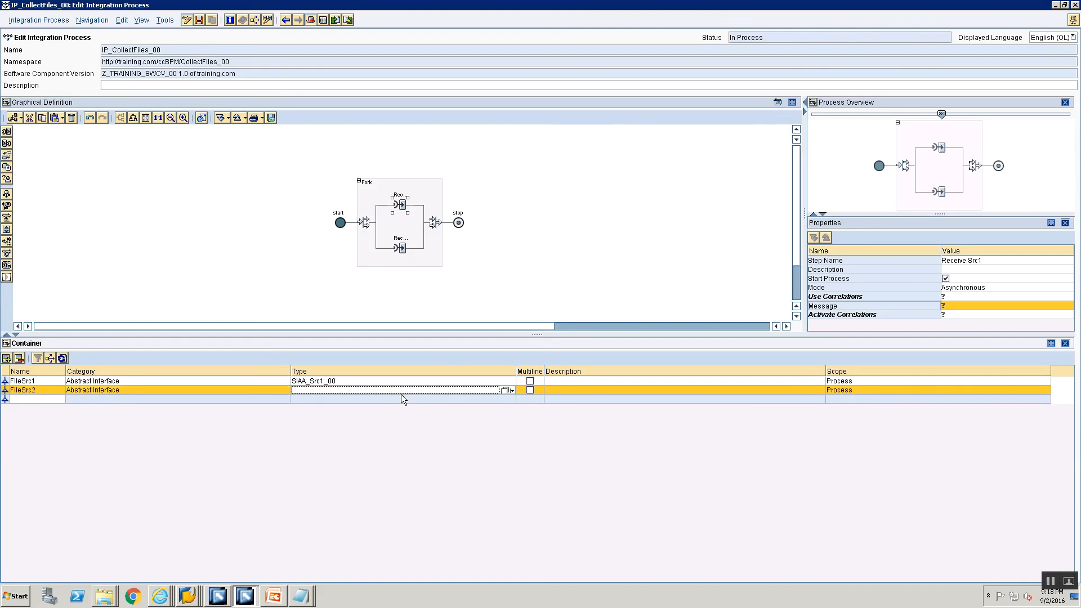
{"action": "left_click", "coordinate": [505, 391]}
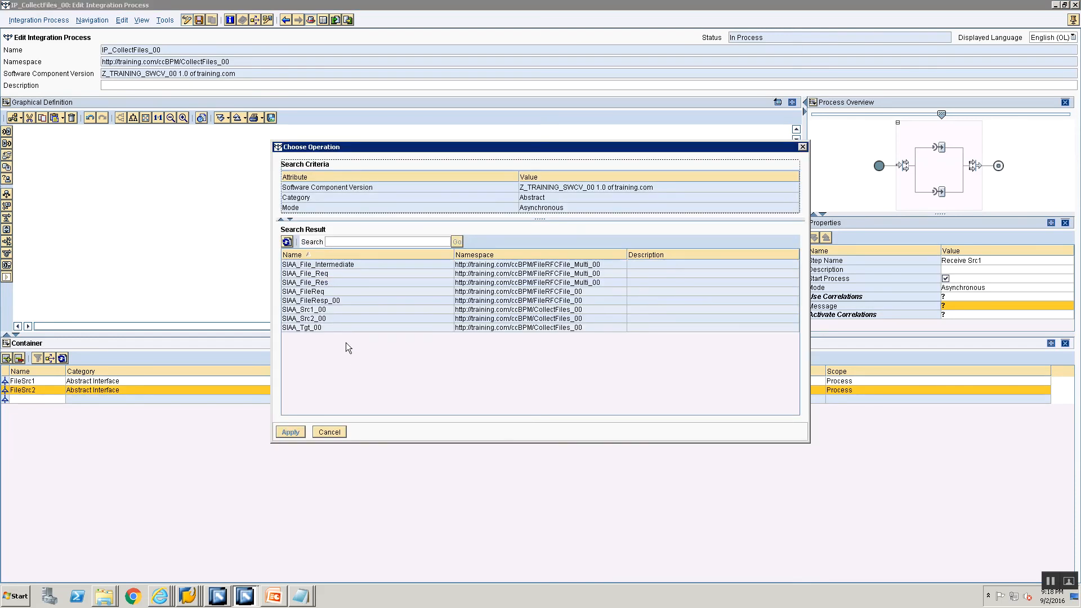
{"action": "double_click", "coordinate": [315, 320]}
Add the container element FileTgt with category Abstract Interface and type SIAA_Tgt_00
{"action": "left_click", "coordinate": [50, 401]}
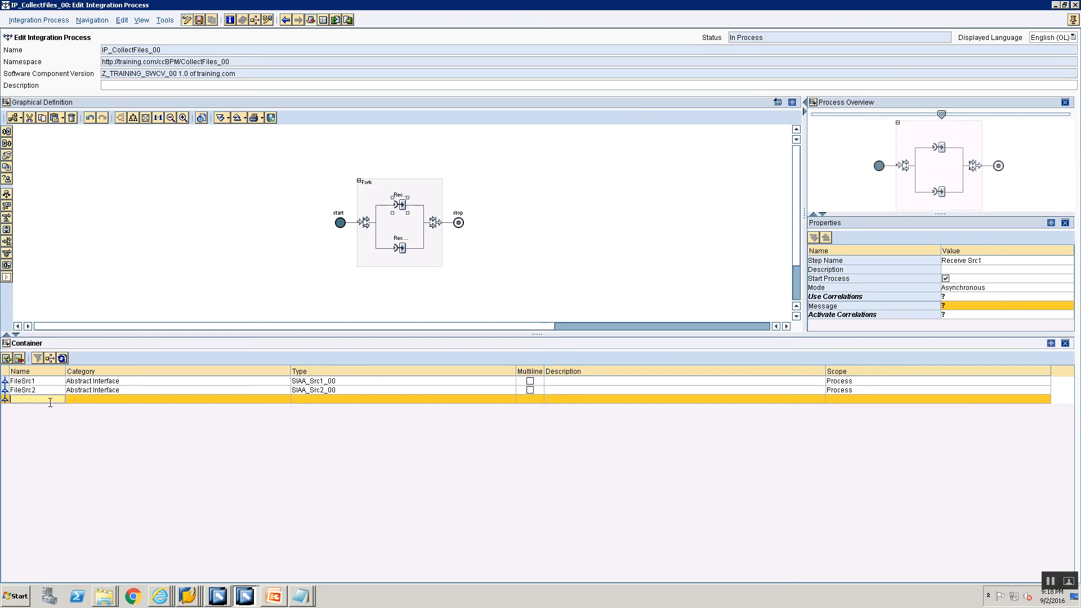
{"action": "type", "text": "FileTot"}
{"action": "left_click", "coordinate": [94, 404]}
{"action": "left_click", "coordinate": [135, 393]}
{"action": "left_click", "coordinate": [132, 401]}
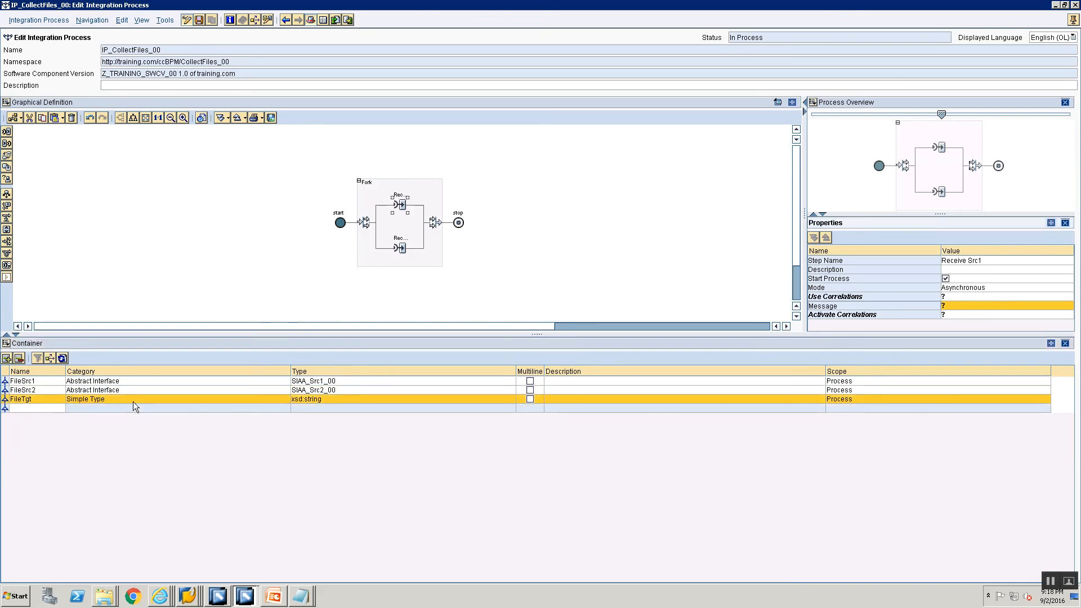
{"action": "left_click", "coordinate": [133, 401]}
{"action": "left_click", "coordinate": [123, 423]}
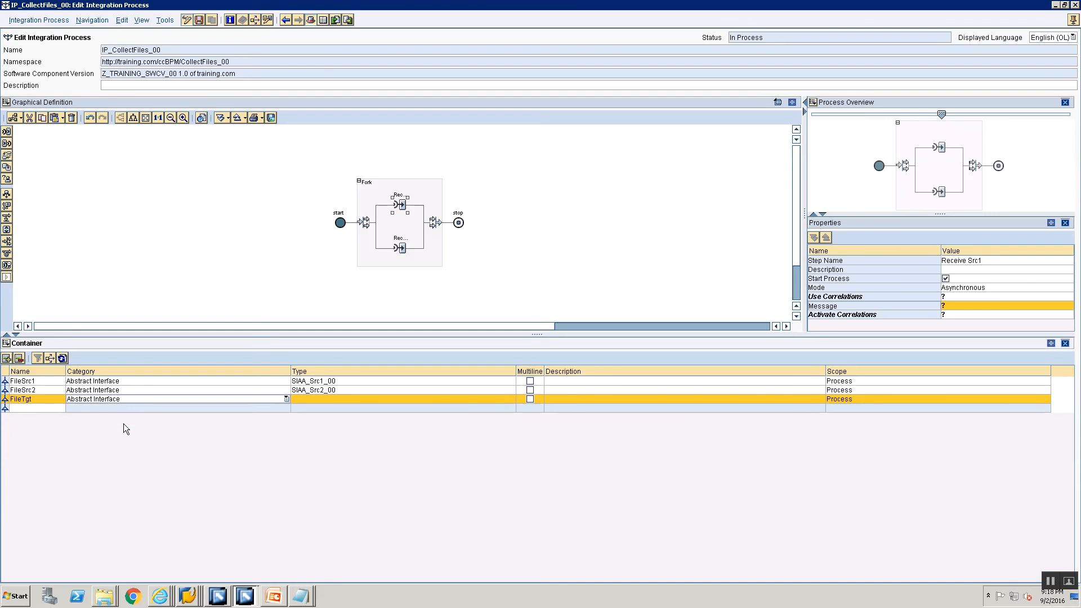
{"action": "left_click", "coordinate": [434, 401]}
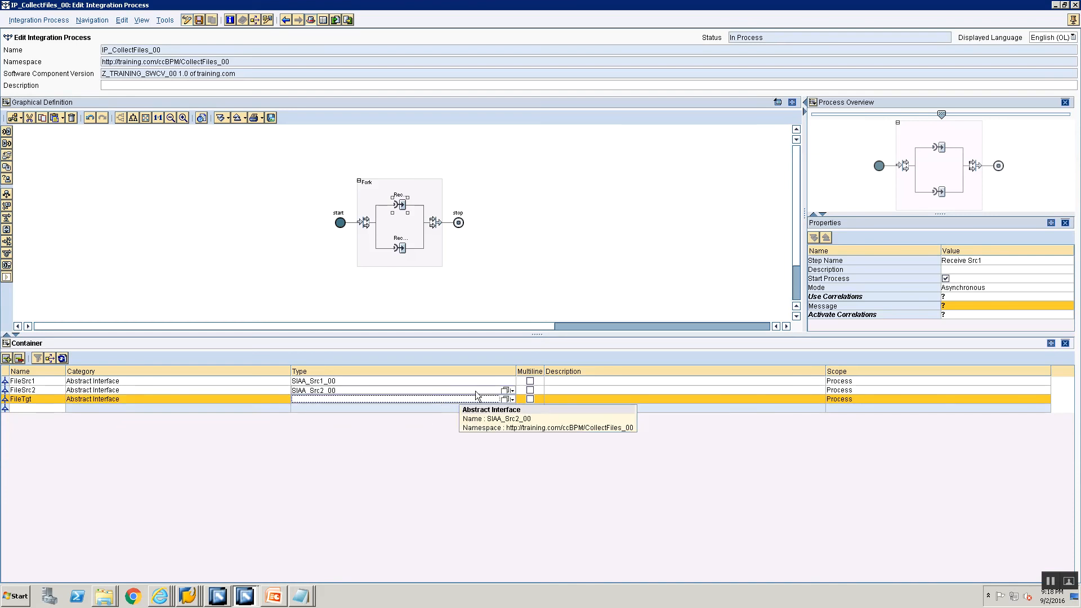
{"action": "left_click", "coordinate": [505, 399]}
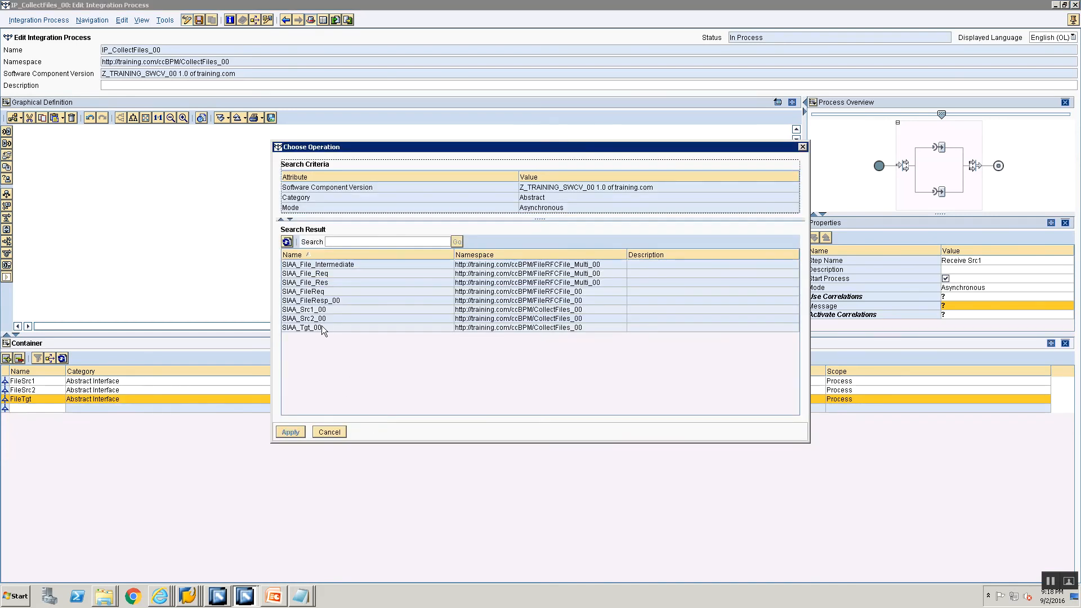
{"action": "left_click", "coordinate": [322, 328]}
{"action": "left_click", "coordinate": [291, 432]}
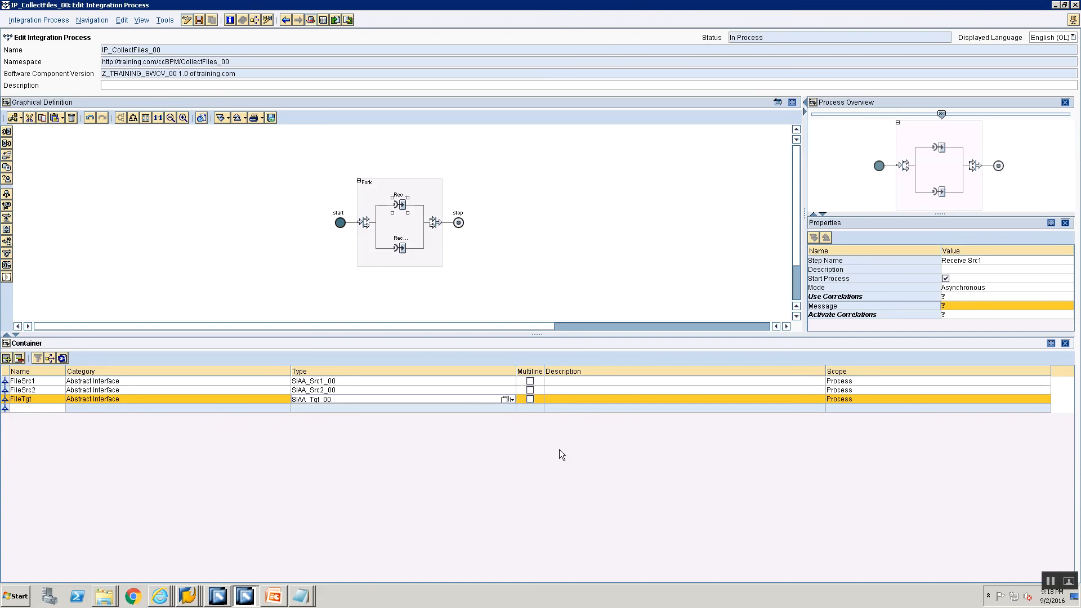
{"action": "left_click", "coordinate": [287, 399]}
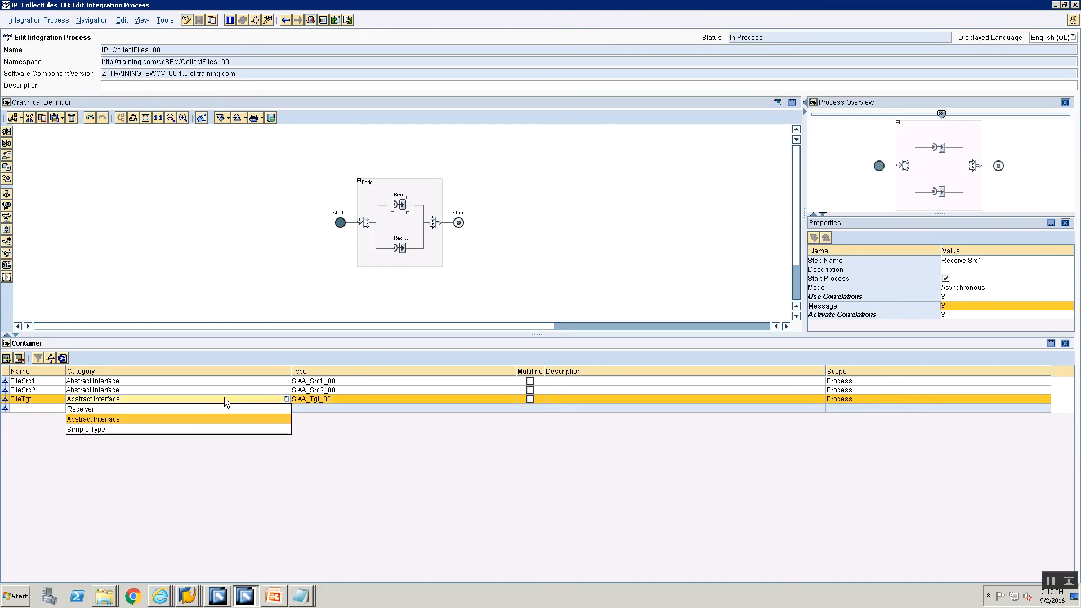
{"action": "left_click_drag", "start_coordinate": [369, 335], "coordinate": [415, 282]}
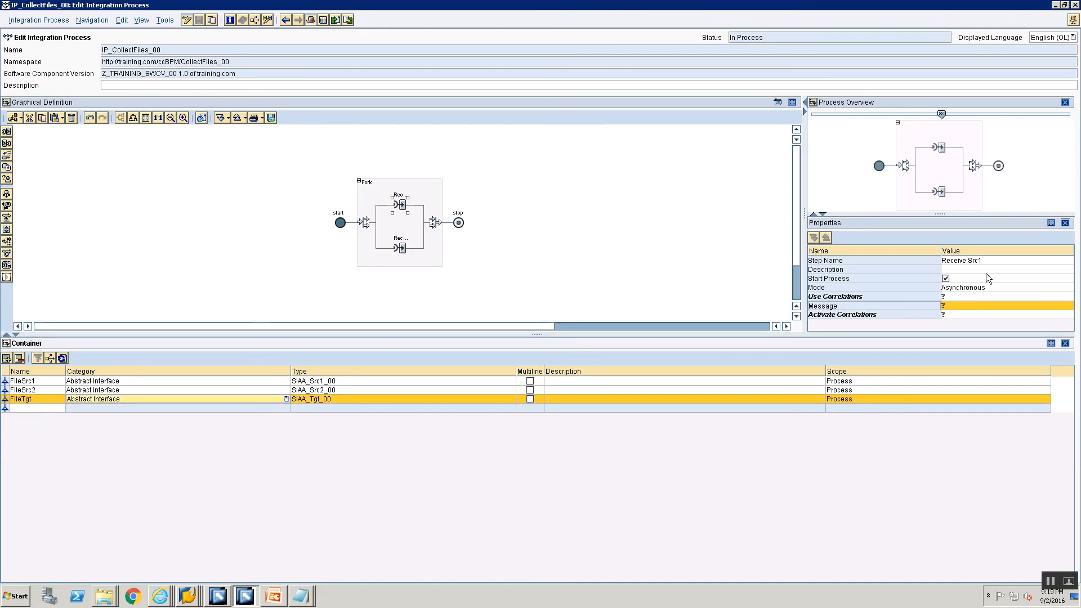
Assign FileSrc1 as the message of Receive Src1 and select EmpIDCorr as both its used and activated correlation
{"action": "left_click", "coordinate": [985, 297]}
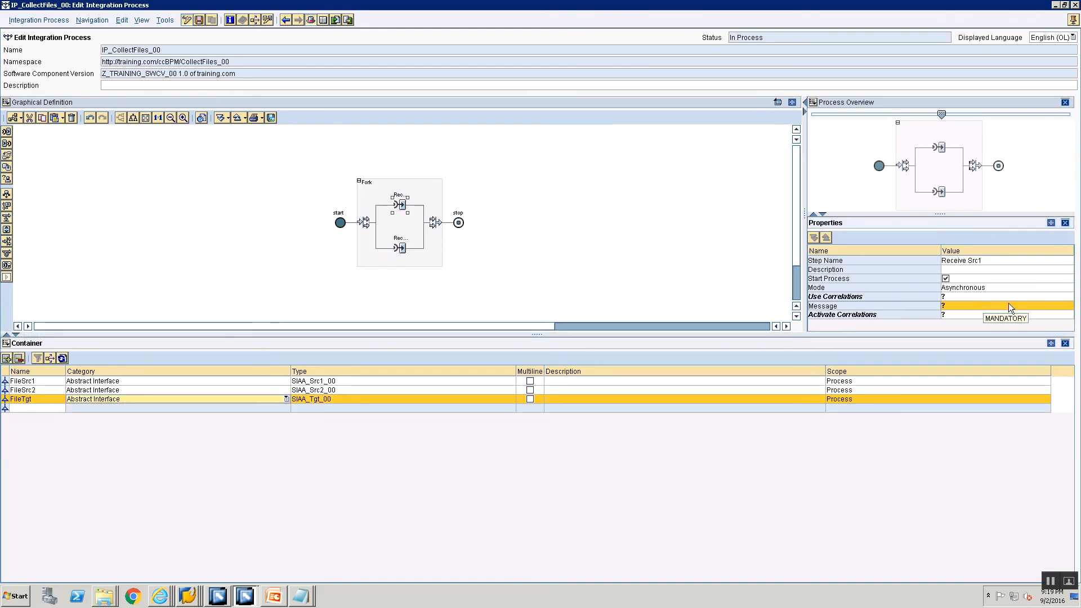
{"action": "left_click", "coordinate": [1064, 306]}
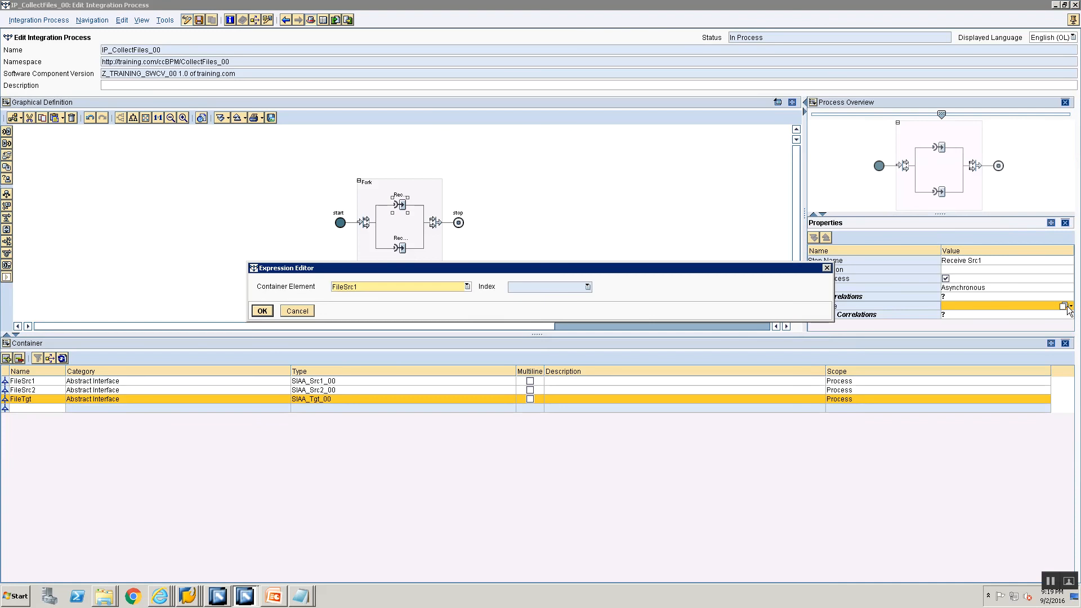
{"action": "left_click", "coordinate": [269, 313]}
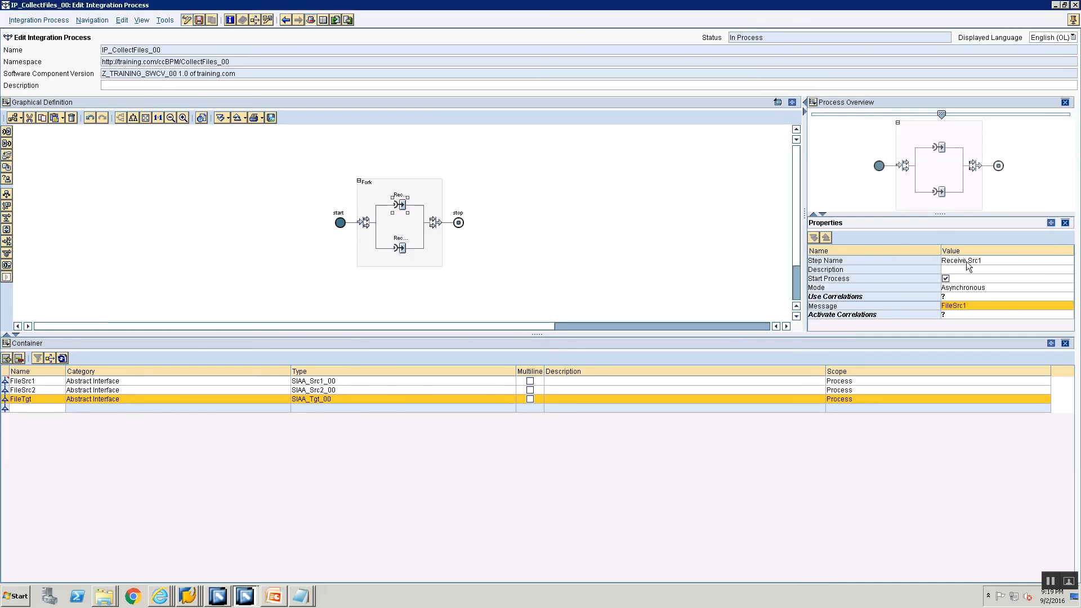
{"action": "left_click", "coordinate": [965, 296]}
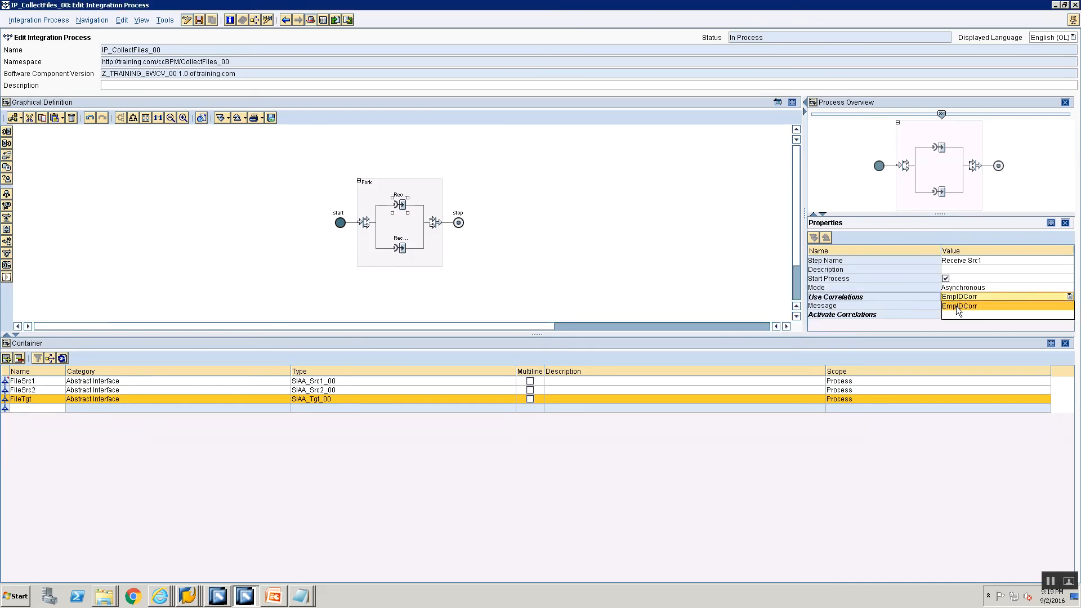
{"action": "left_click", "coordinate": [956, 307]}
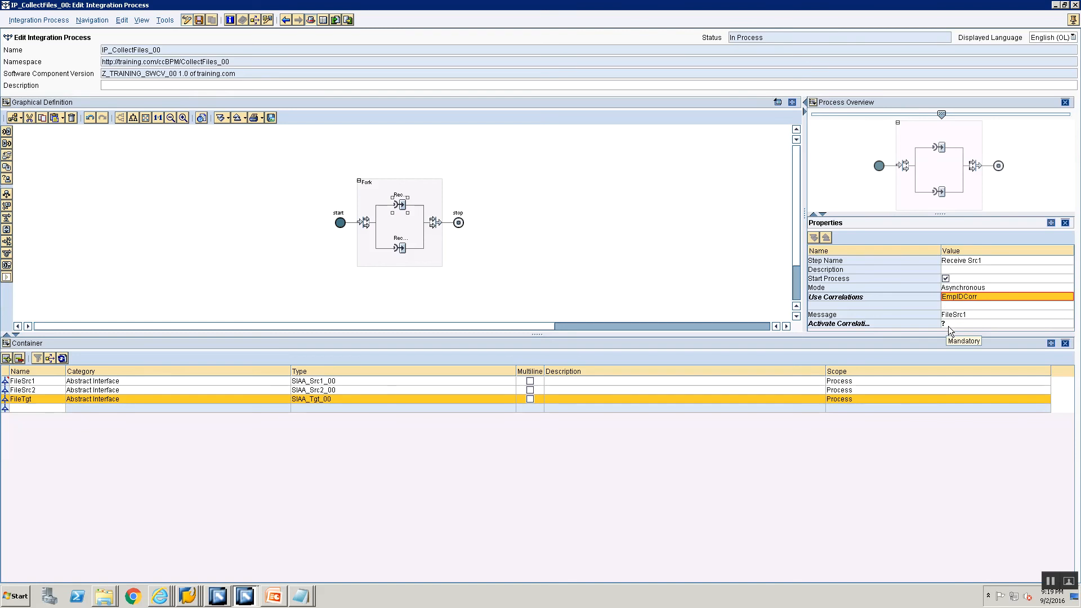
{"action": "left_click", "coordinate": [948, 325]}
{"action": "left_click", "coordinate": [952, 333]}
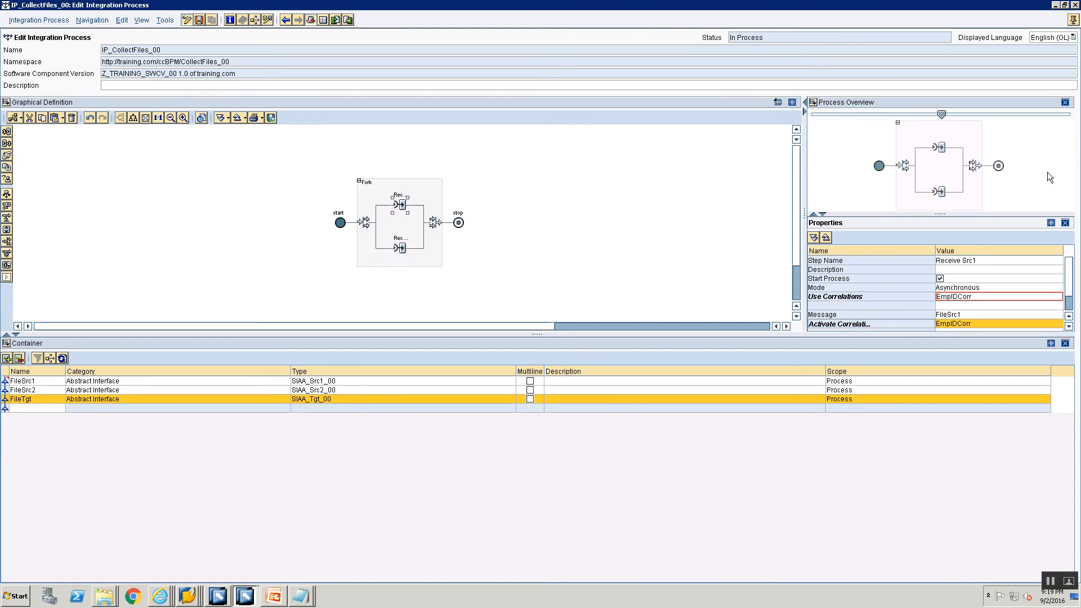
Show the process editor in a maximized separate window and enlarge the properties area to inspect Receive Src1's message and correlation settings
{"action": "left_click", "coordinate": [1073, 20]}
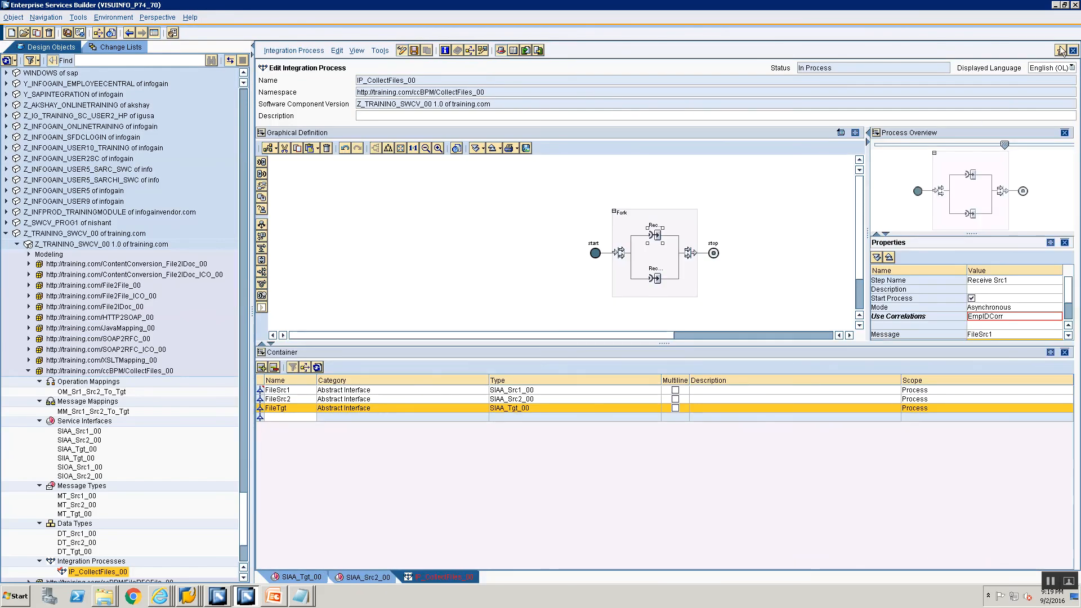
{"action": "left_click", "coordinate": [1060, 50]}
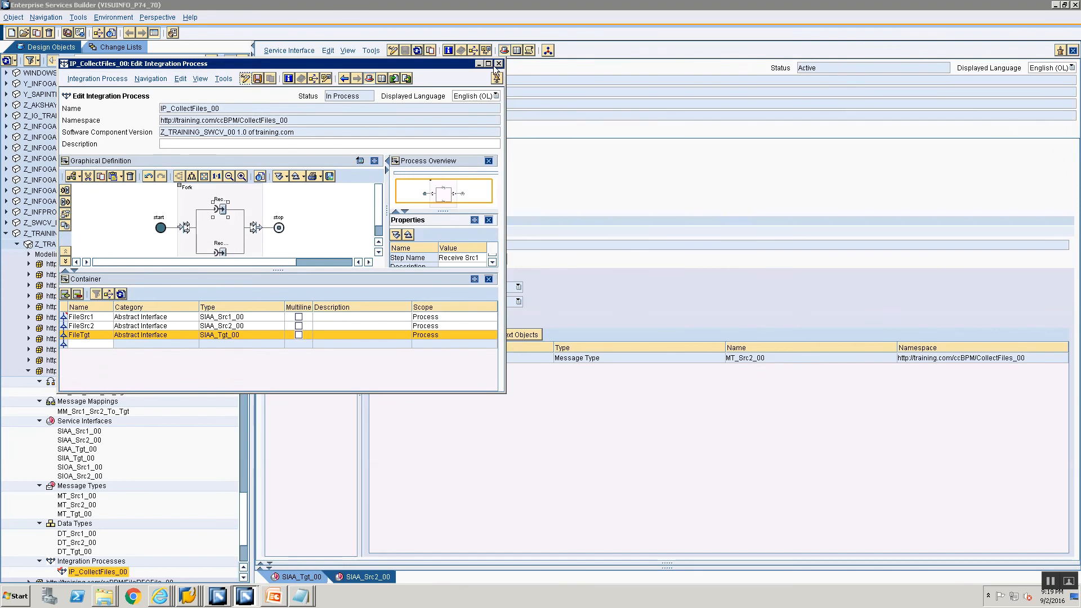
{"action": "left_click", "coordinate": [488, 64]}
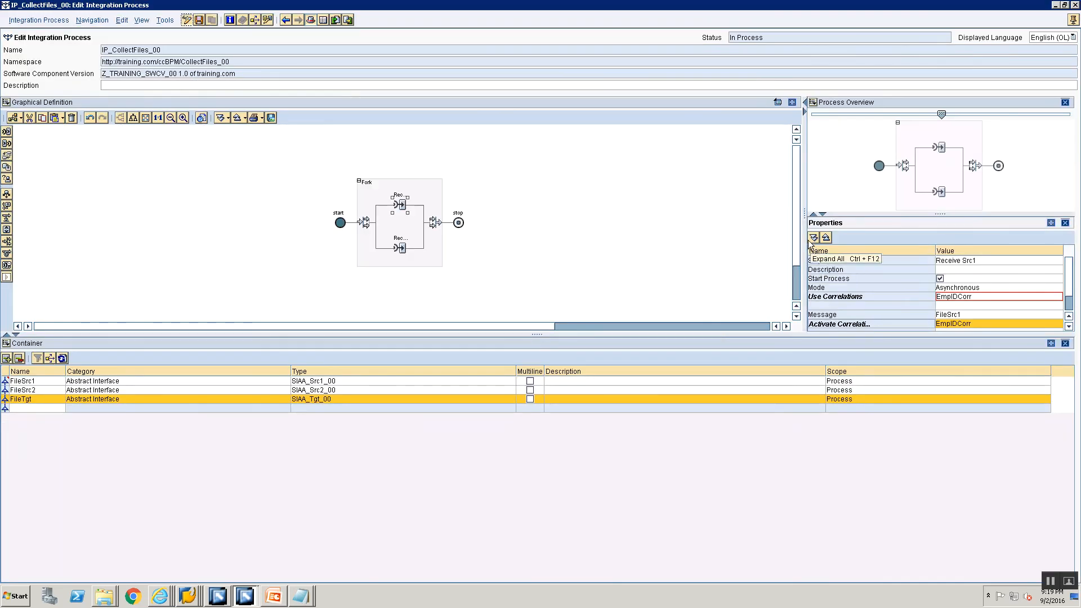
{"action": "left_click_drag", "start_coordinate": [804, 236], "coordinate": [664, 236]}
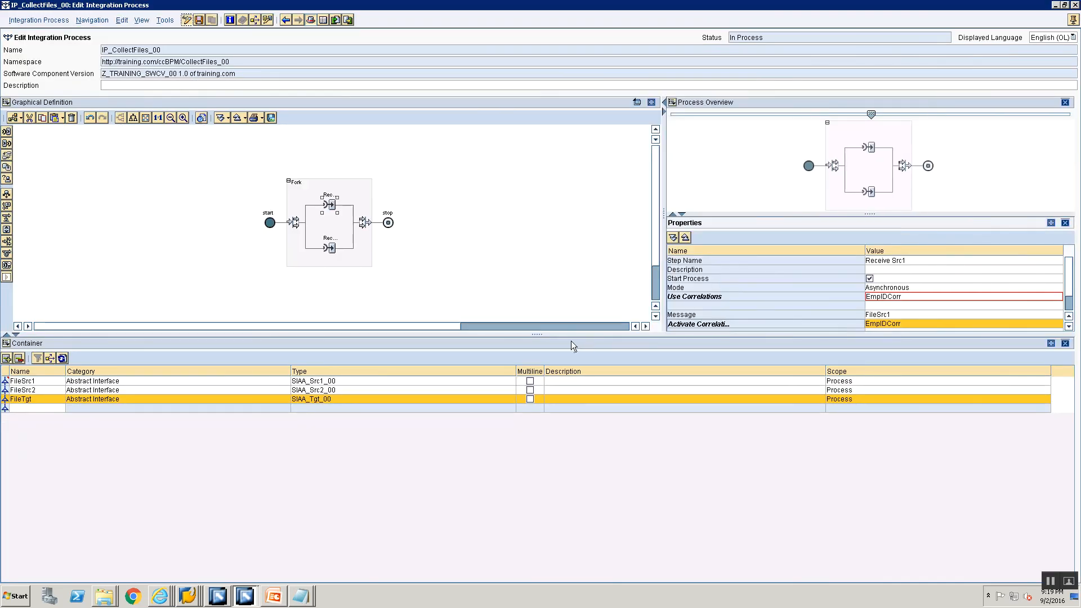
{"action": "left_click_drag", "start_coordinate": [570, 335], "coordinate": [524, 484]}
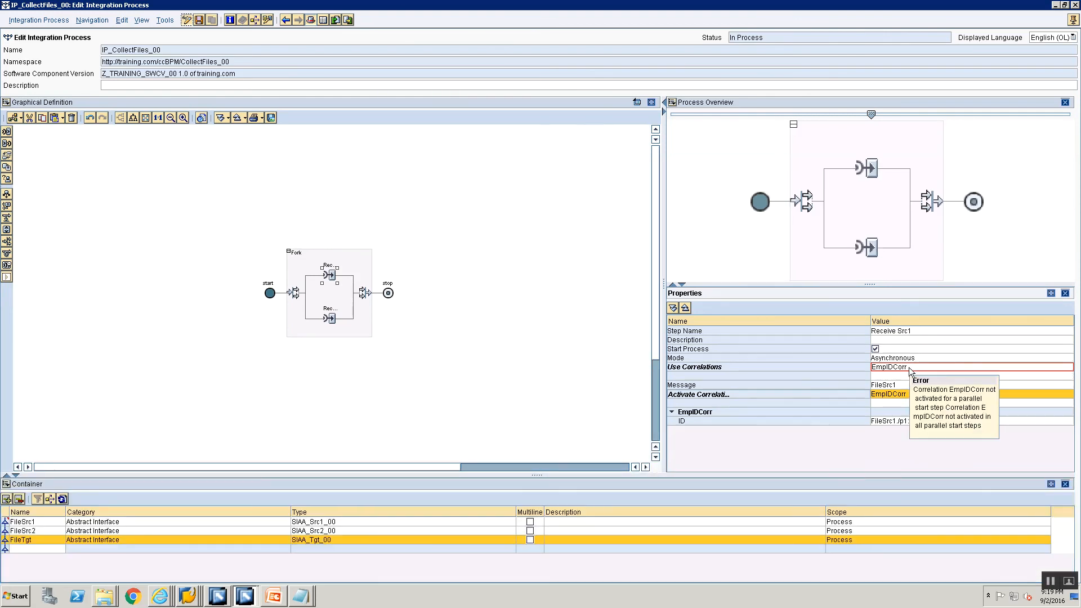
{"action": "left_click", "coordinate": [904, 387]}
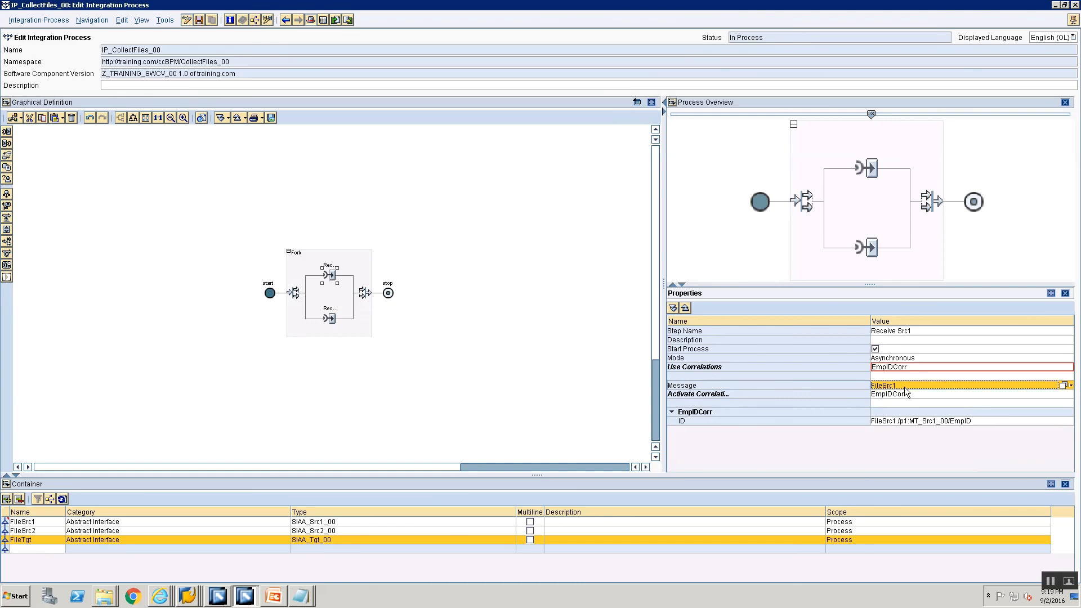
{"action": "mouse_move", "coordinate": [911, 369]}
Rename the Receive step in the fork's lower branch as Receive Src 2
{"action": "left_click", "coordinate": [331, 318]}
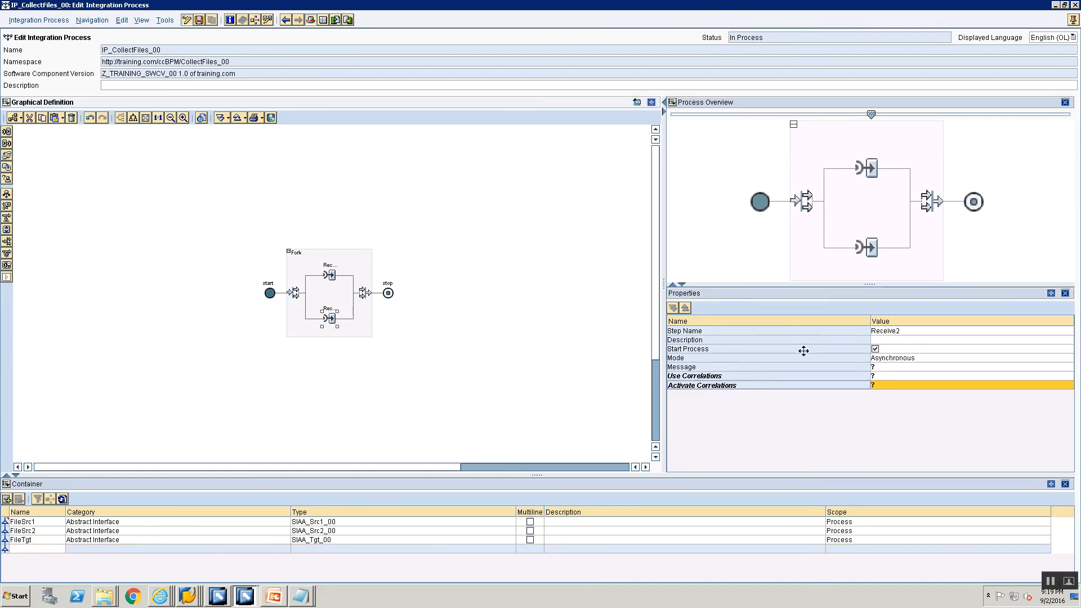
{"action": "left_click", "coordinate": [917, 329]}
{"action": "key", "text": "BackSpace"}
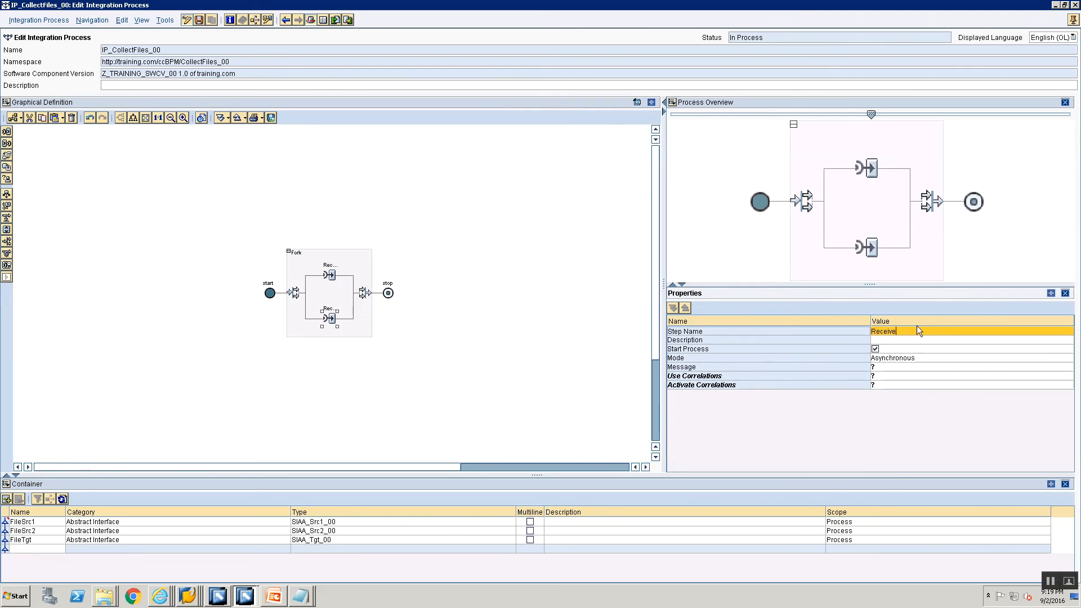
{"action": "type", "text": "Src 2"}
Assign the container element FileSrc2 as the message of Receive Src 2
{"action": "left_click", "coordinate": [892, 367]}
{"action": "left_click", "coordinate": [891, 367]}
{"action": "left_click", "coordinate": [893, 369]}
{"action": "left_click", "coordinate": [1062, 367]}
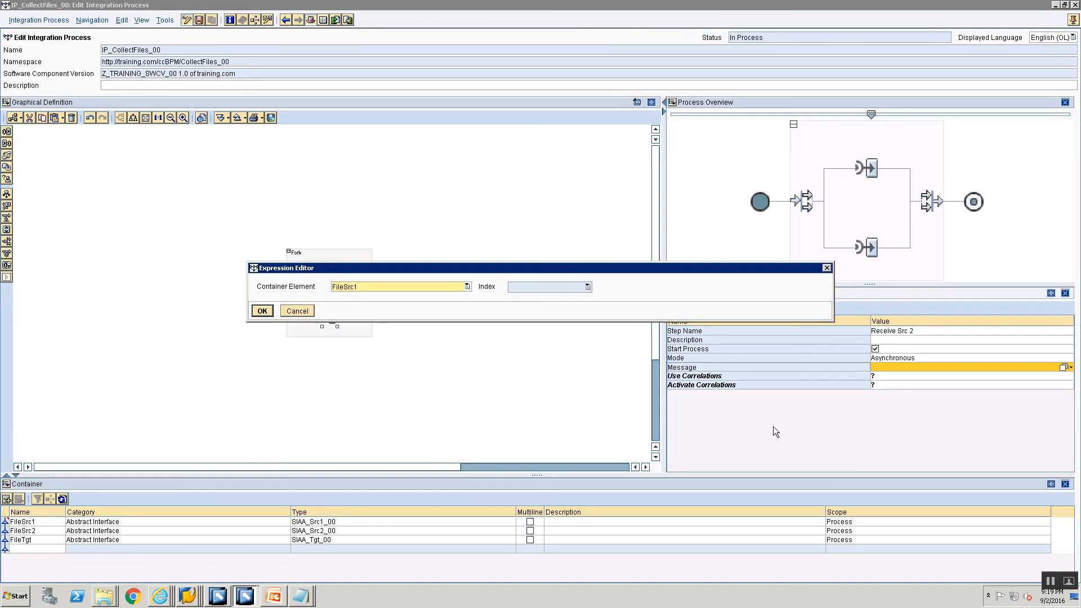
{"action": "left_click", "coordinate": [439, 289]}
{"action": "left_click", "coordinate": [414, 305]}
{"action": "left_click", "coordinate": [263, 311]}
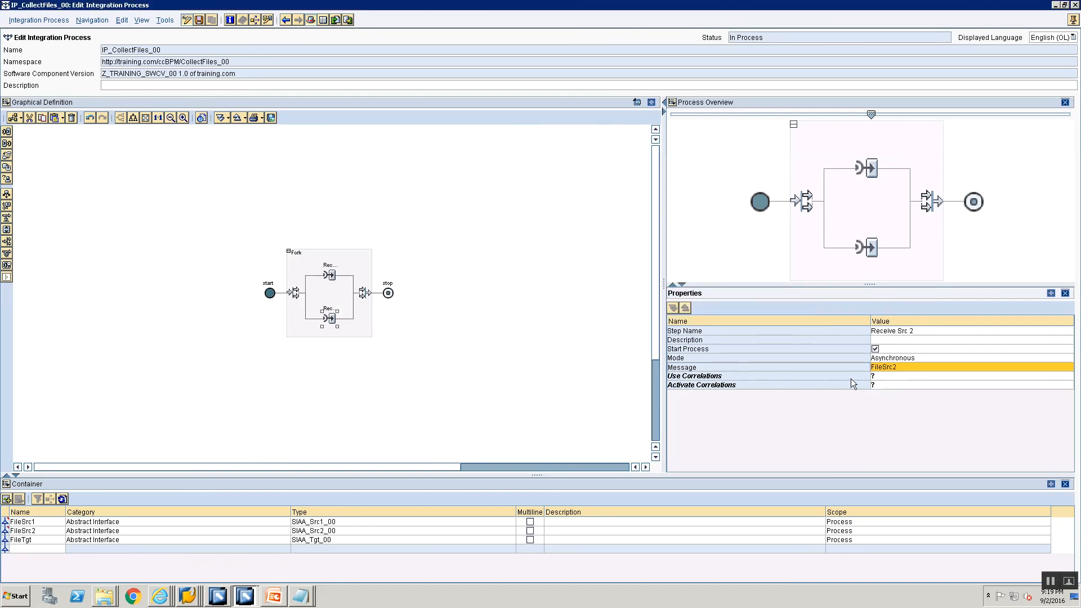
Select EmpIDCorr as both the used and activated correlation of Receive Src 2, and save the integration process
{"action": "left_click", "coordinate": [879, 377]}
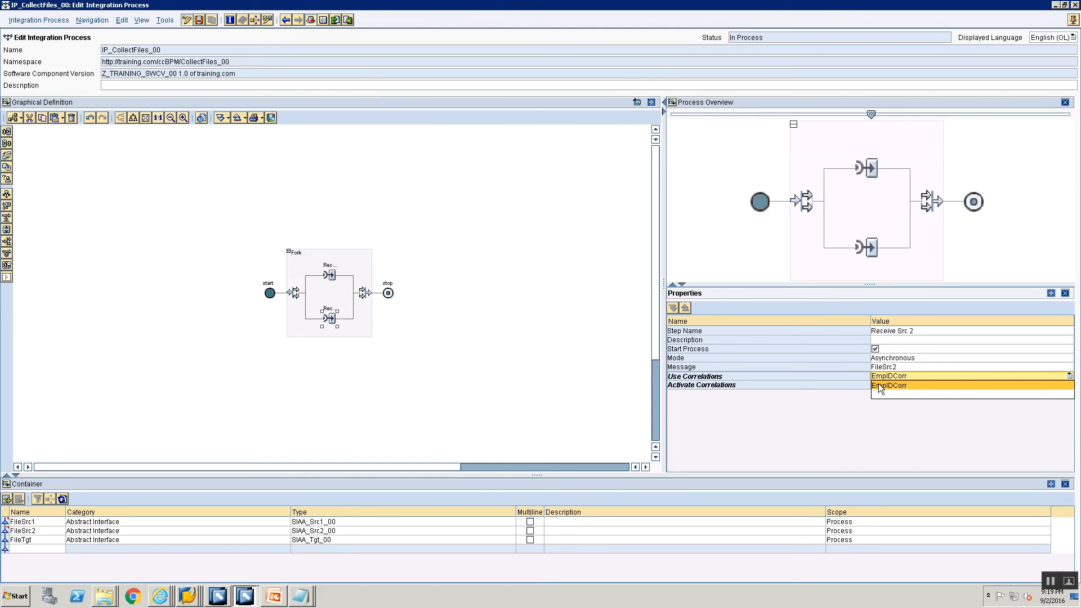
{"action": "left_click", "coordinate": [879, 387]}
{"action": "left_click", "coordinate": [877, 395]}
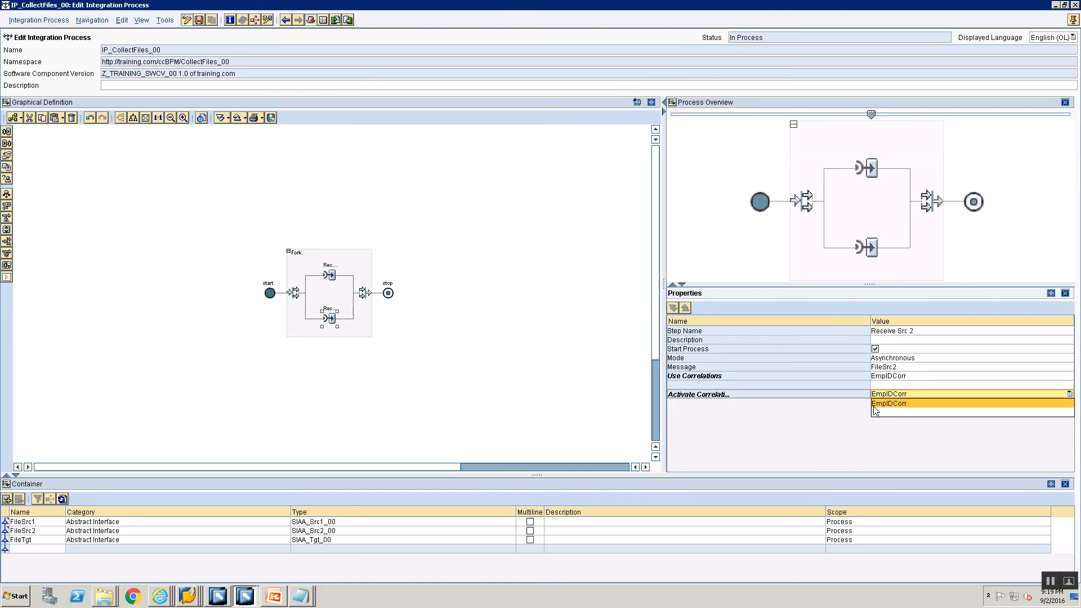
{"action": "left_click", "coordinate": [888, 403]}
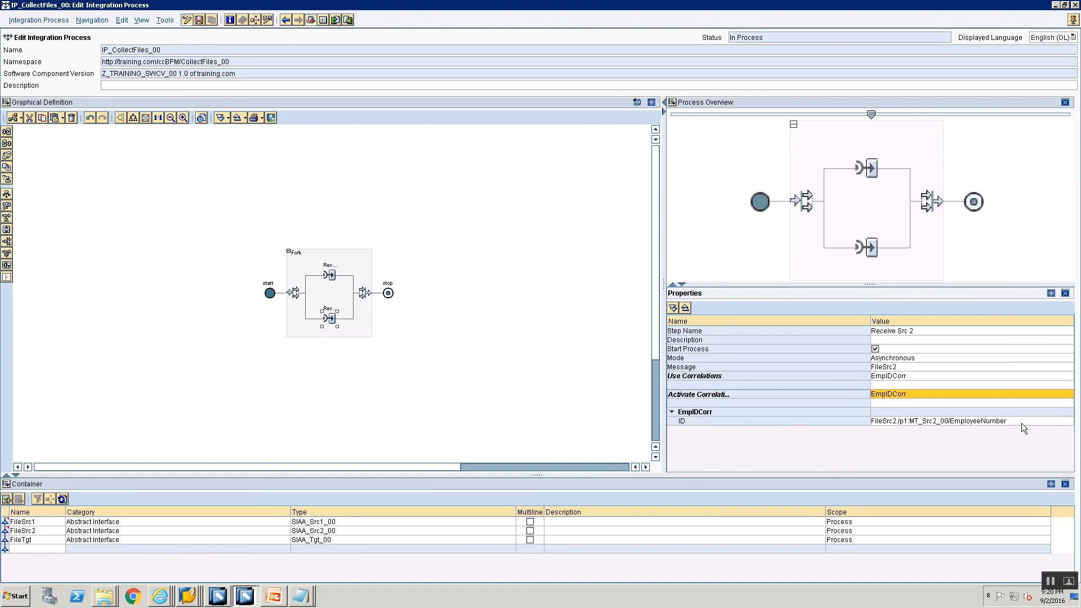
{"action": "key", "text": "ctrl+s"}
Insert a Transformation step between the fork and the stop node
{"action": "left_click_drag", "start_coordinate": [663, 213], "coordinate": [505, 267]}
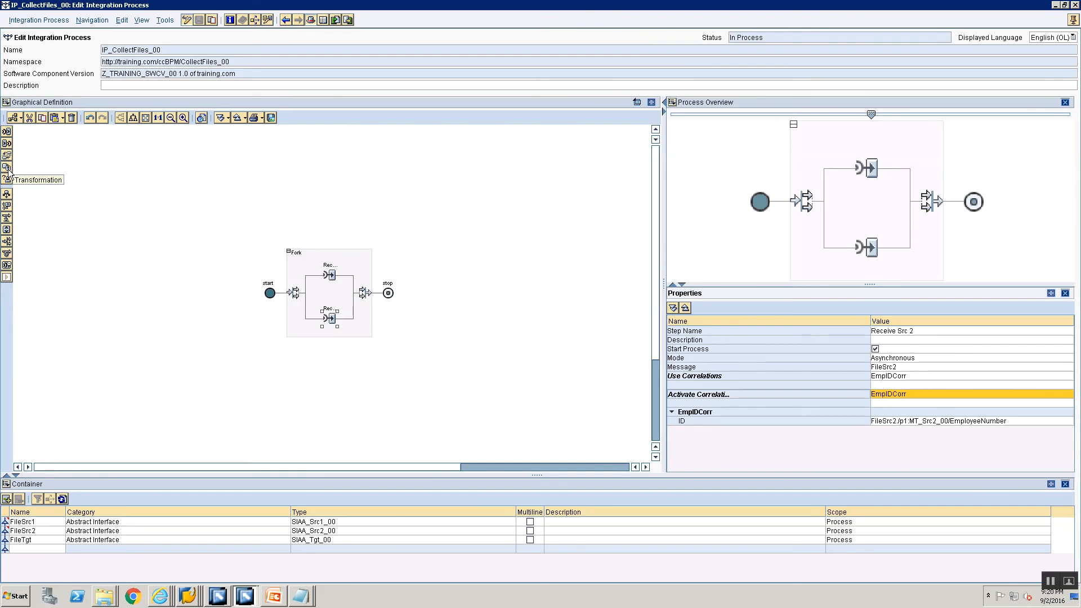
{"action": "left_click_drag", "start_coordinate": [7, 167], "coordinate": [385, 300]}
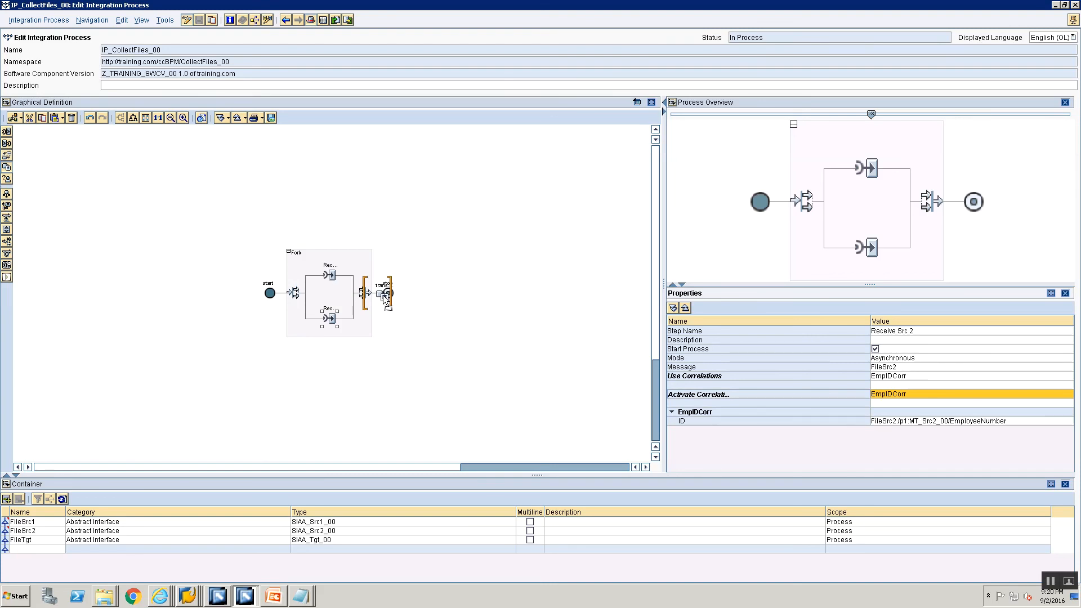
{"action": "mouse_move", "coordinate": [385, 298]}
{"action": "left_mouse_down"}
{"action": "mouse_move", "coordinate": [6, 169]}
{"action": "mouse_move", "coordinate": [338, 289]}
{"action": "mouse_move", "coordinate": [341, 332]}
{"action": "mouse_move", "coordinate": [371, 328]}
{"action": "mouse_move", "coordinate": [381, 300]}
{"action": "left_mouse_up"}
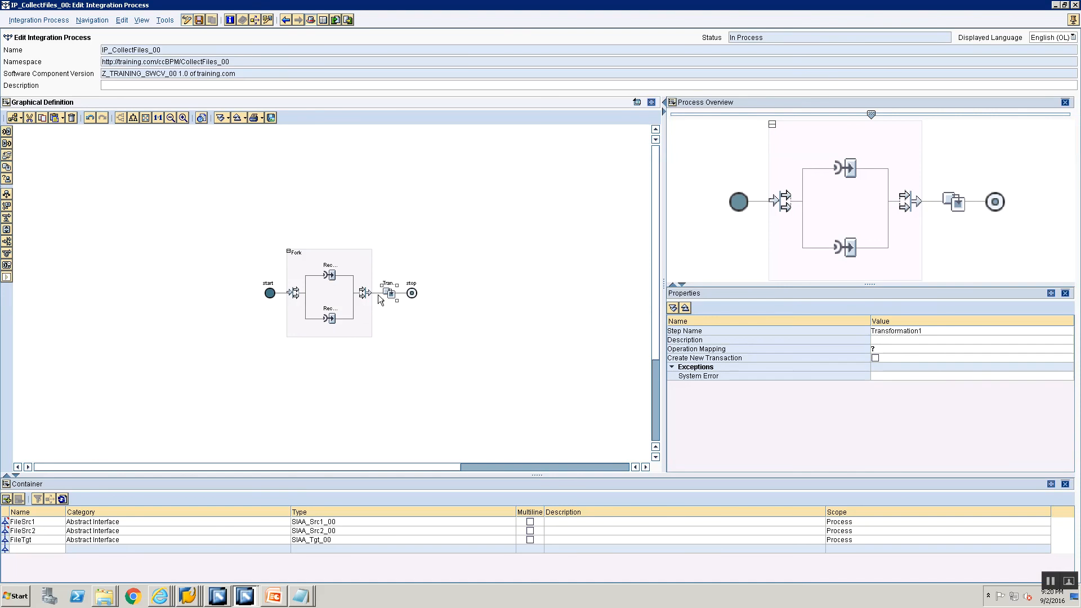
Rename the transformation step as Map Src 1 Src 2 into Tgt
{"action": "left_click", "coordinate": [889, 332]}
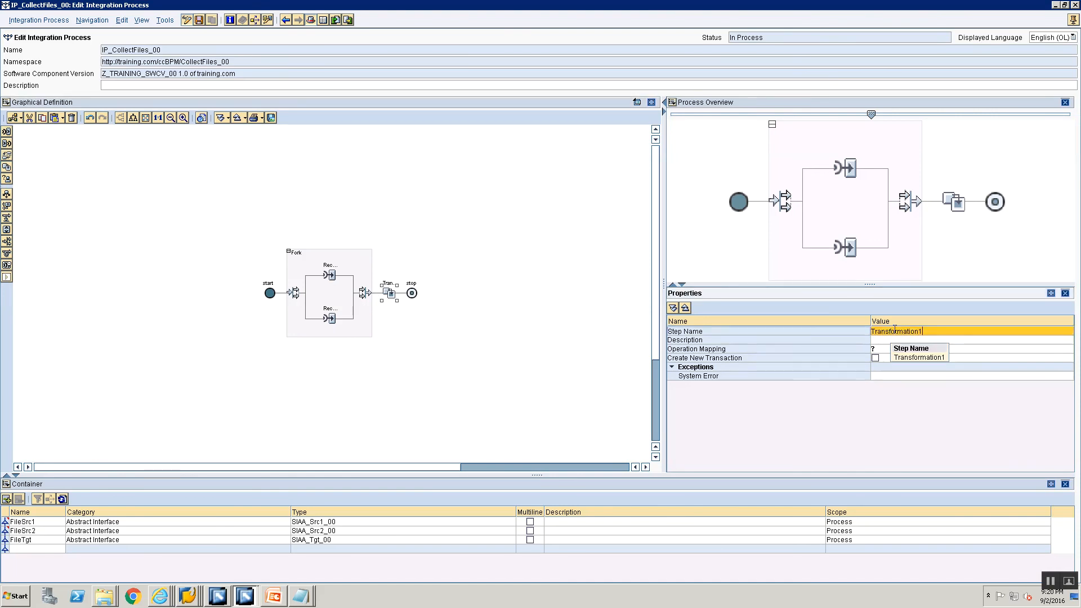
{"action": "type", "text": "Map Src 1 Src 2"}
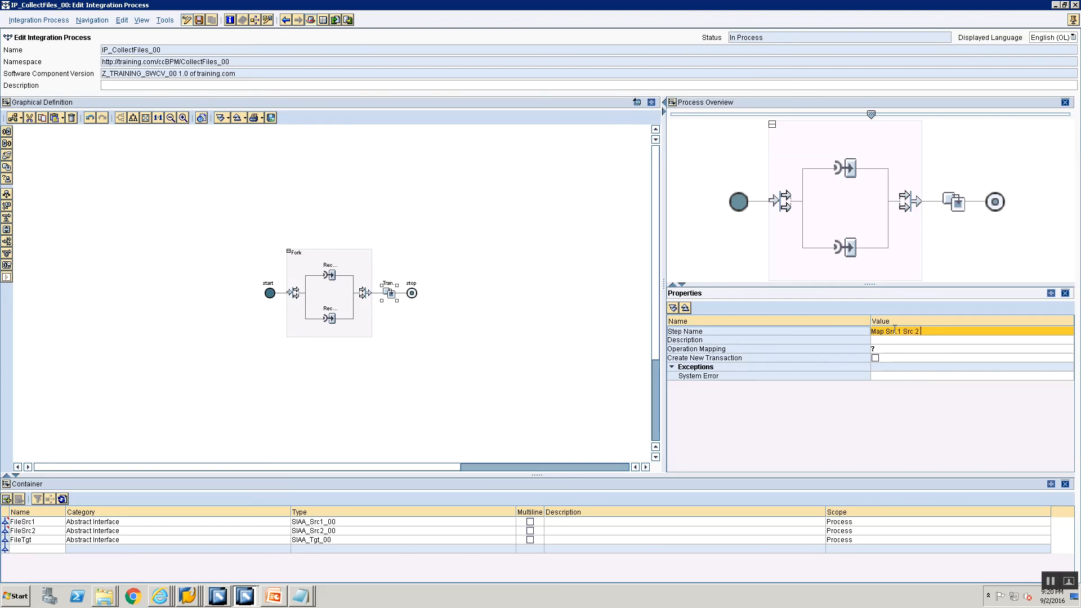
{"action": "type", "text": " into Tgt"}
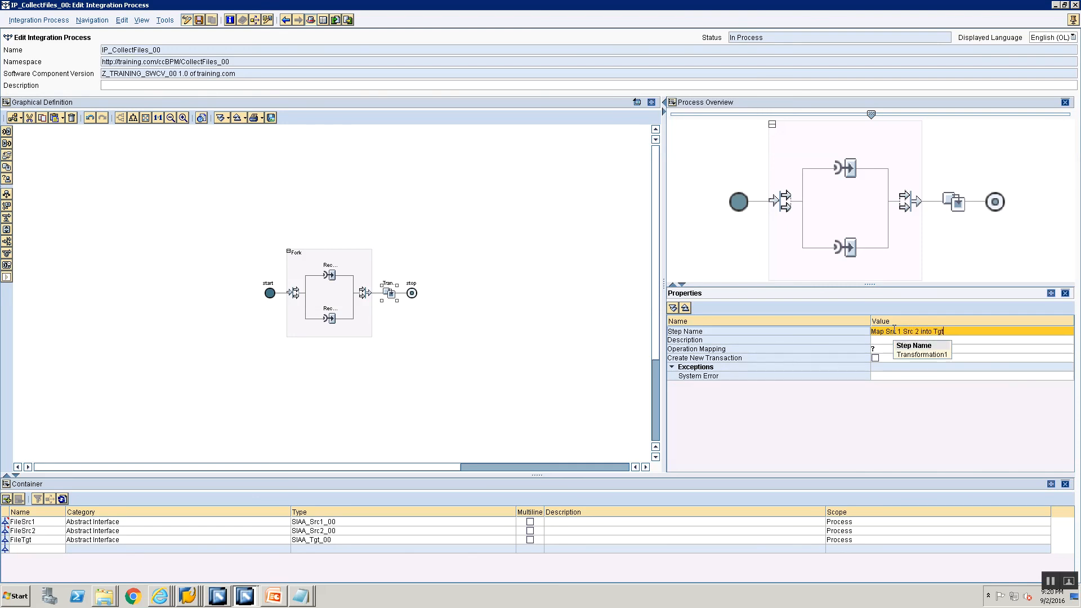
{"action": "left_click", "coordinate": [891, 348]}
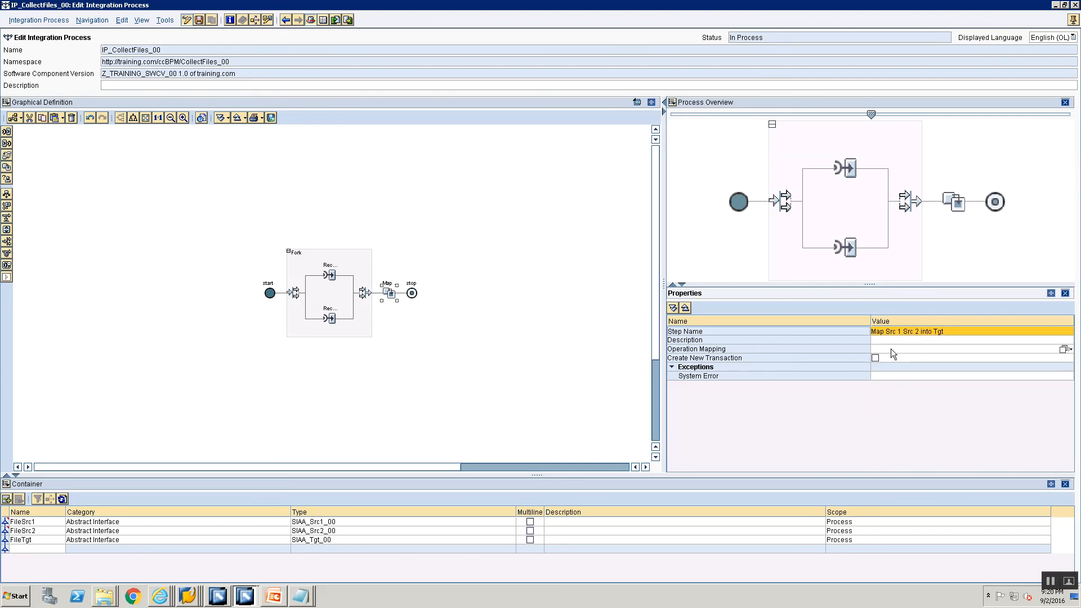
{"action": "left_click", "coordinate": [1062, 349]}
{"action": "left_click", "coordinate": [376, 267]}
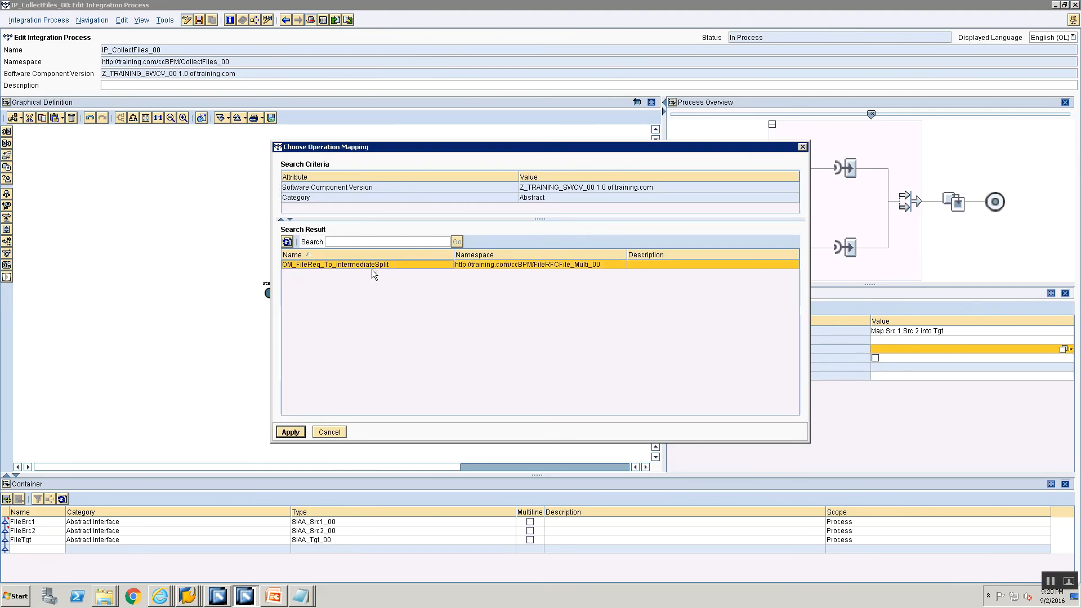
{"action": "left_click", "coordinate": [329, 432]}
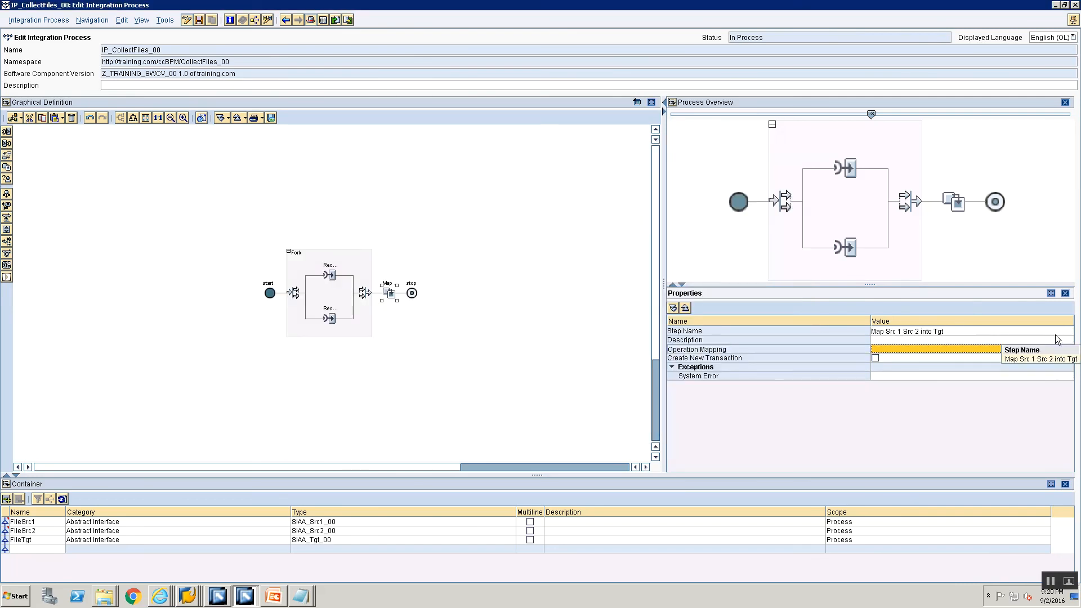
Save the integration process, dock its editor back into the main window and open the operation mapping OM_Sr1_Src2_To_Tgt for editing
{"action": "left_click", "coordinate": [199, 20]}
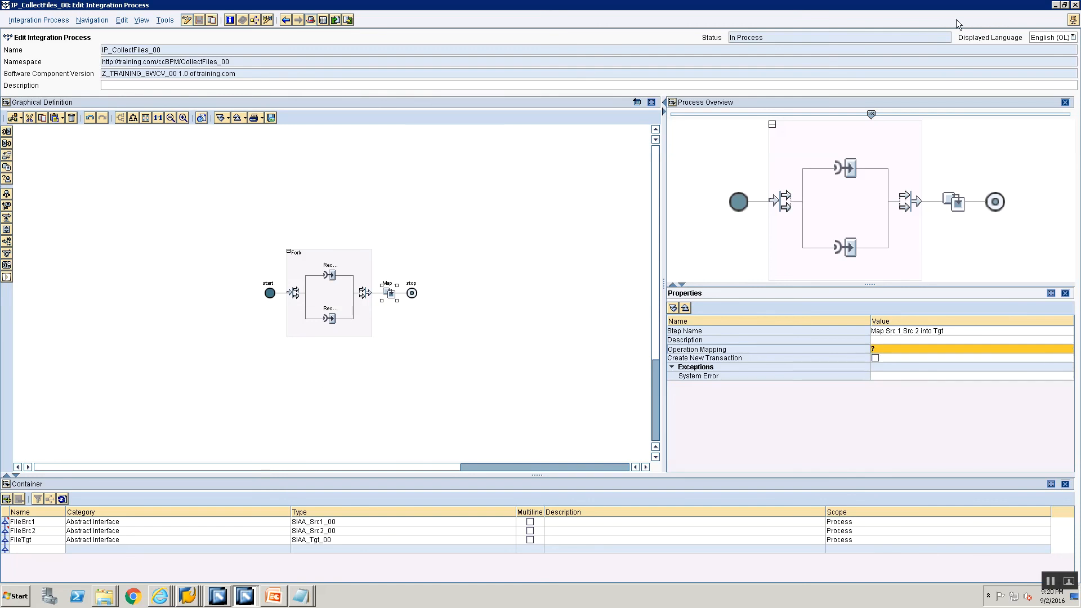
{"action": "left_click", "coordinate": [1073, 20]}
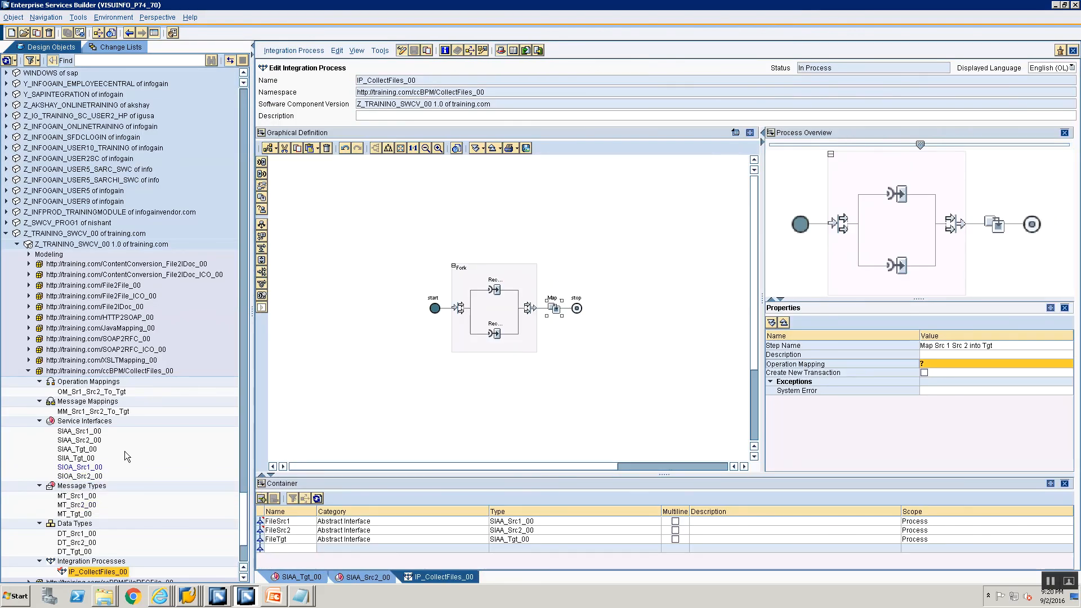
{"action": "double_click", "coordinate": [85, 393]}
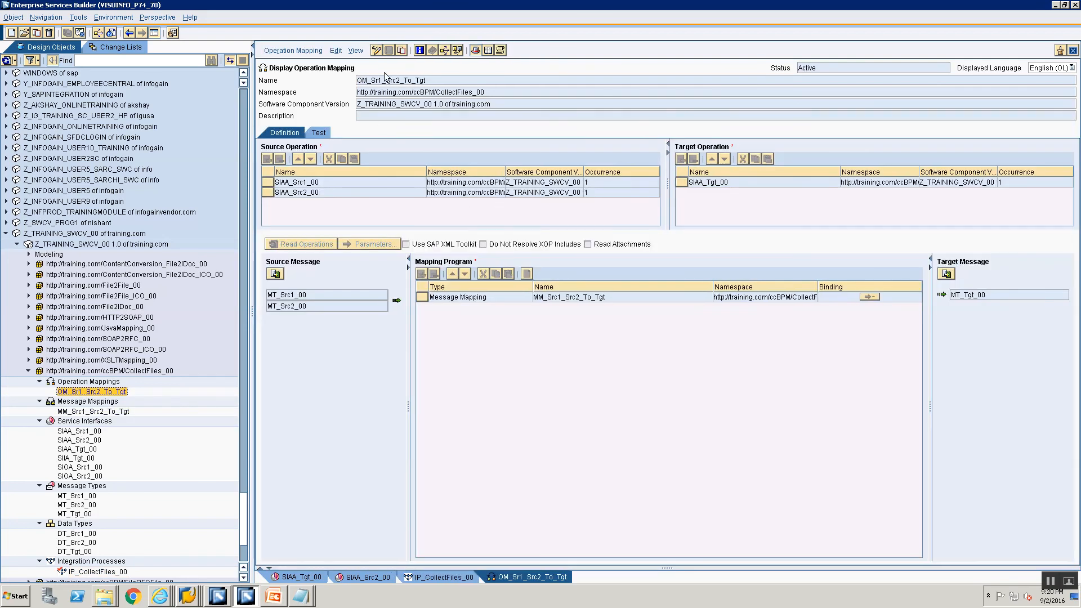
{"action": "left_click", "coordinate": [376, 50]}
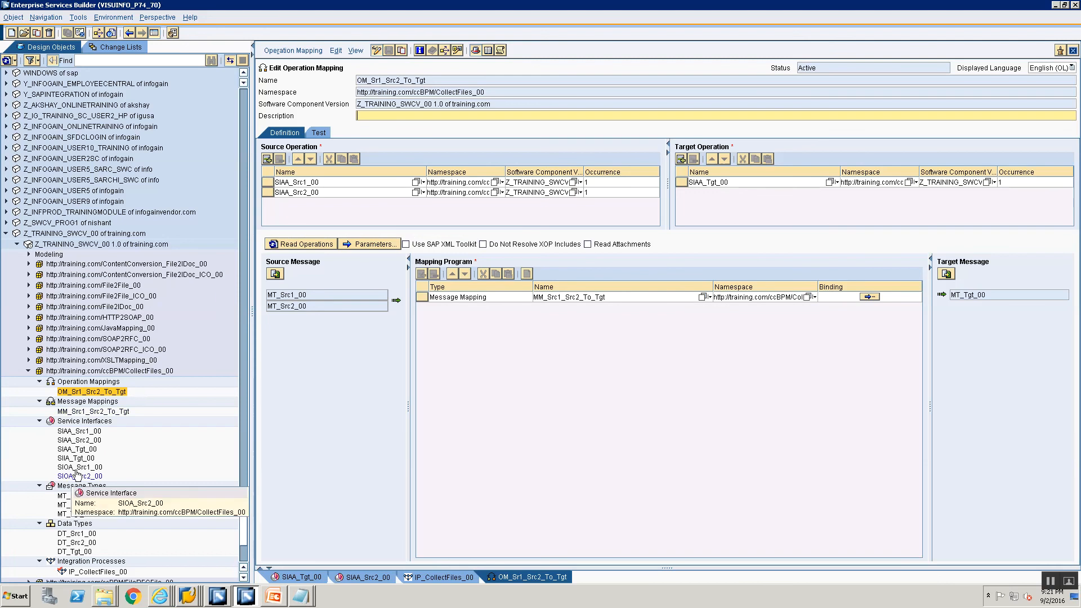
Check the definitions of the service interfaces SIAA_Src1_00 and SIAA_Src2_00, and return to the operation mapping
{"action": "double_click", "coordinate": [83, 432]}
{"action": "left_click", "coordinate": [80, 441]}
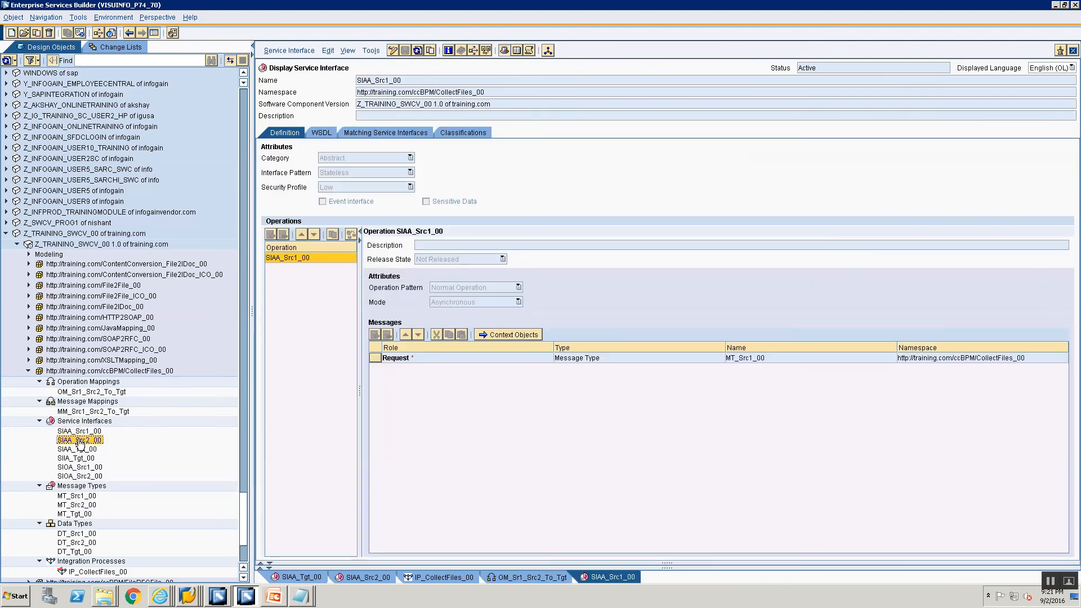
{"action": "double_click", "coordinate": [81, 442]}
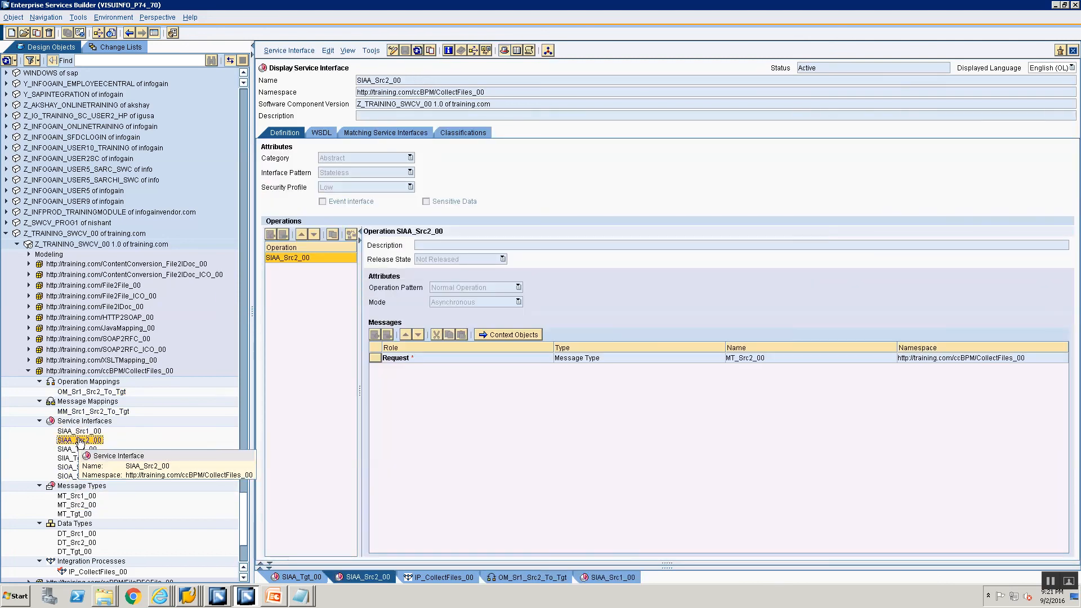
{"action": "left_click", "coordinate": [515, 576]}
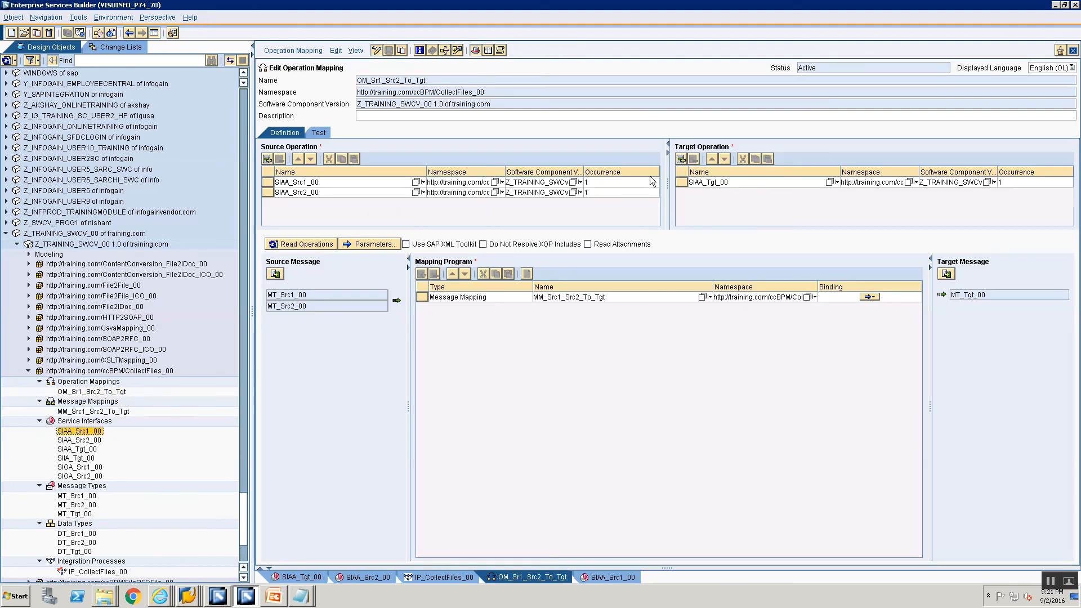
Check the definition of the target service interface SIAA_Tgt_00 and return to the operation mapping
{"action": "left_click", "coordinate": [715, 183]}
{"action": "double_click", "coordinate": [715, 184]}
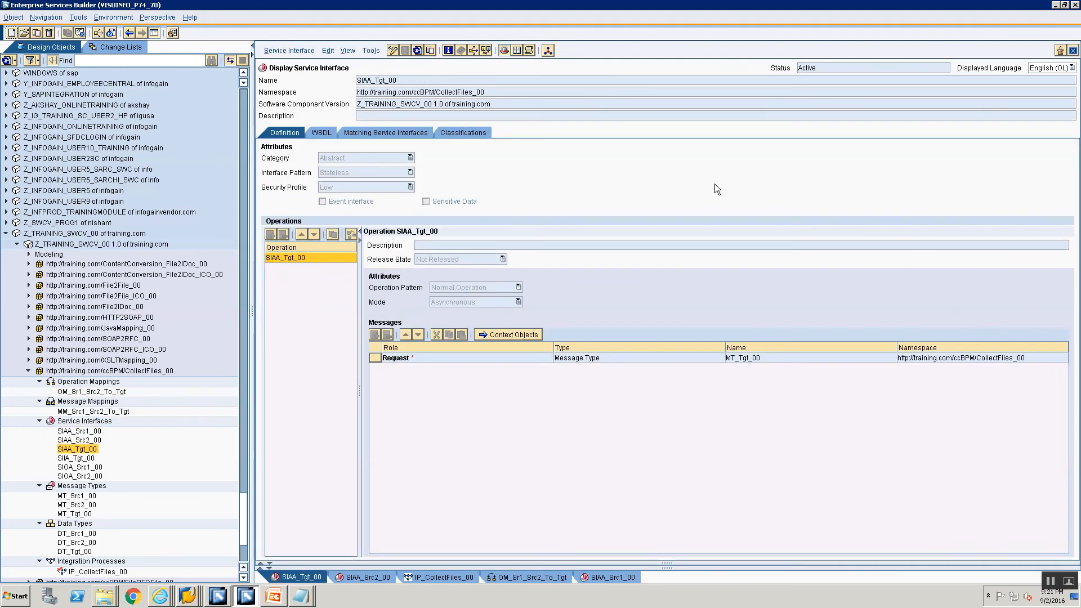
{"action": "left_click", "coordinate": [546, 574]}
Save the operation mapping OM_Sr1_Src2_To_Tgt and activate it individually, leaving IP_CollectFiles_00 out of the activation
{"action": "left_click", "coordinate": [454, 113]}
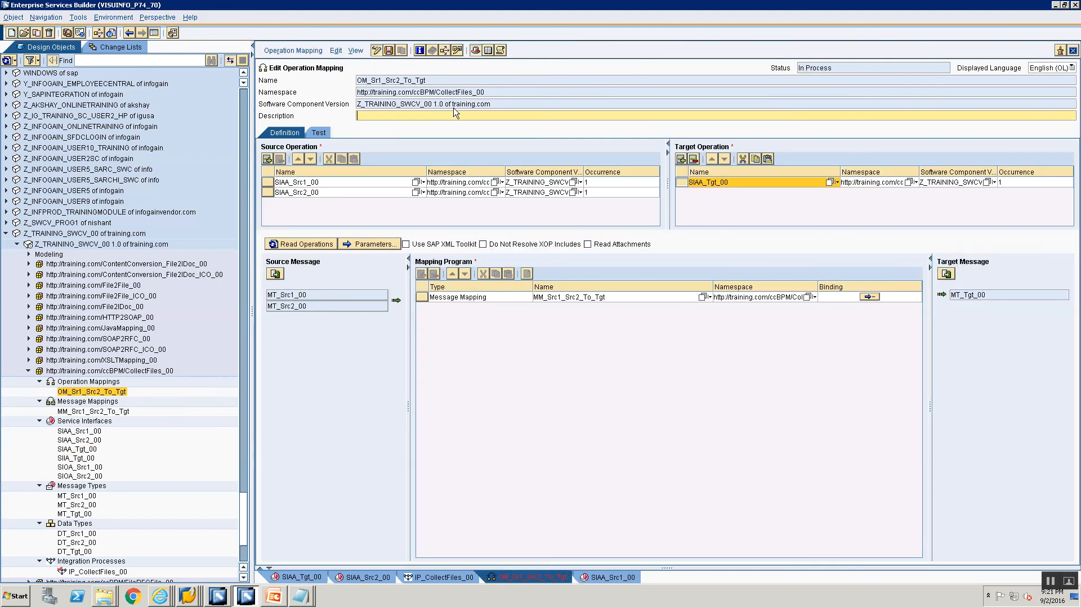
{"action": "key", "text": "ctrl+s"}
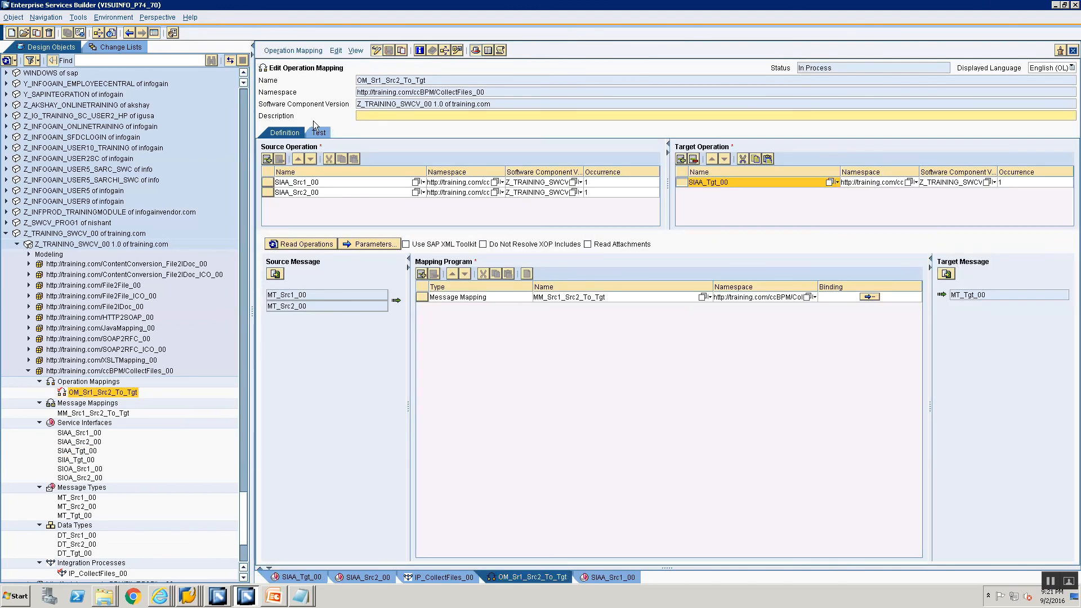
{"action": "left_click", "coordinate": [293, 51]}
{"action": "left_click", "coordinate": [286, 121]}
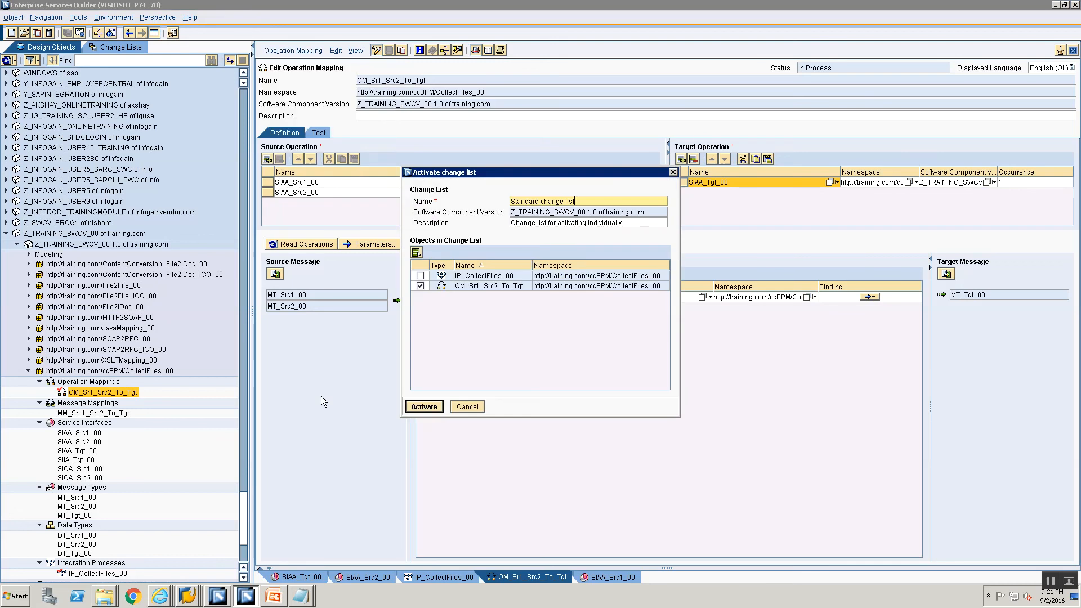
{"action": "left_click", "coordinate": [409, 407]}
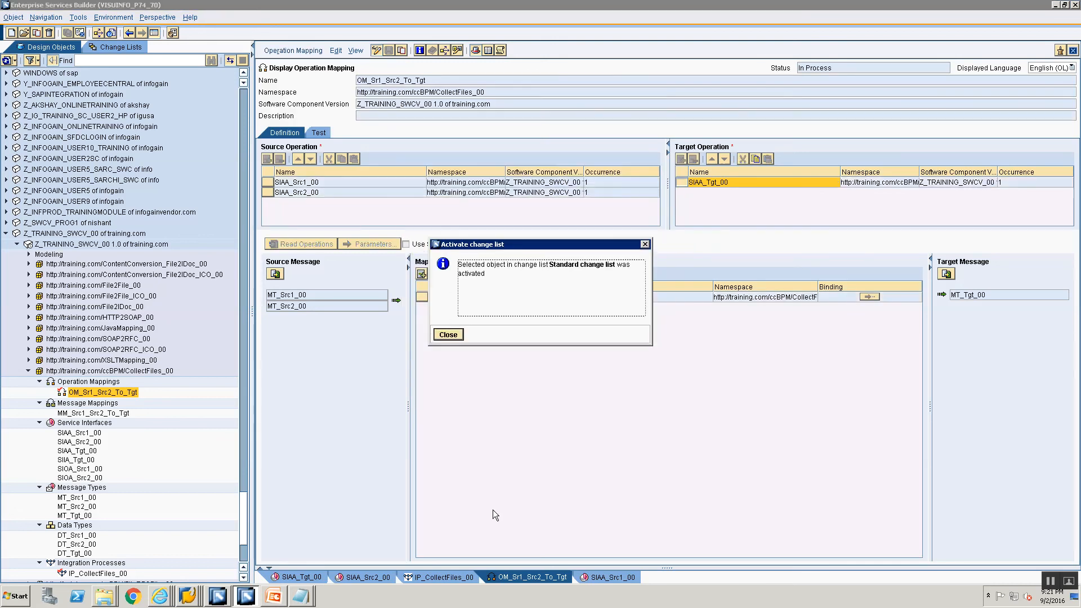
{"action": "left_click", "coordinate": [450, 335]}
Return to the integration process IP_CollectFiles_00, detach its editor into a separate window and maximize it
{"action": "left_click", "coordinate": [442, 577]}
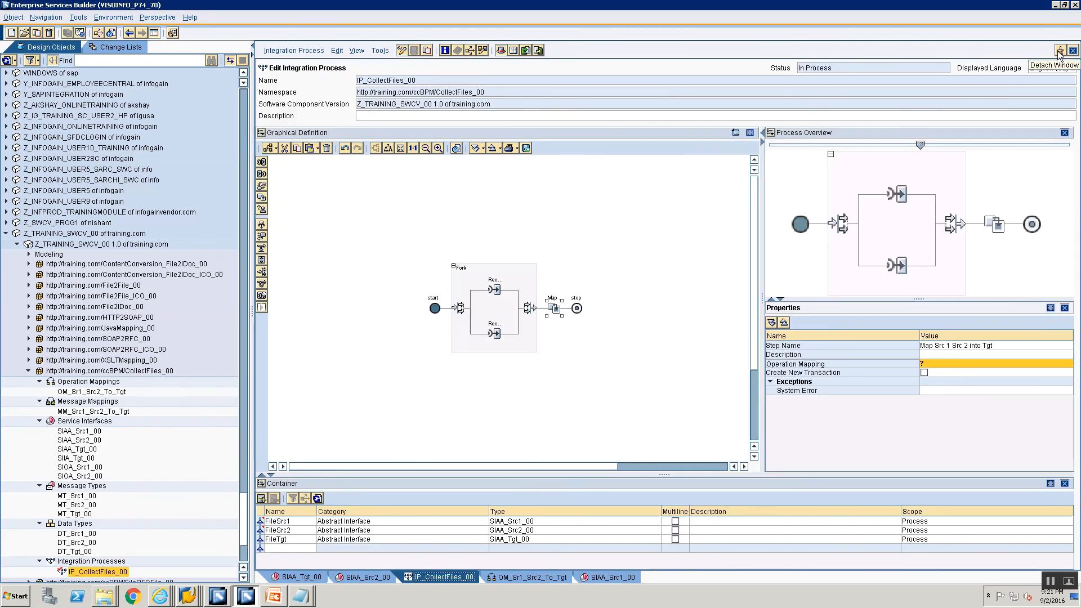
{"action": "left_click", "coordinate": [1060, 55]}
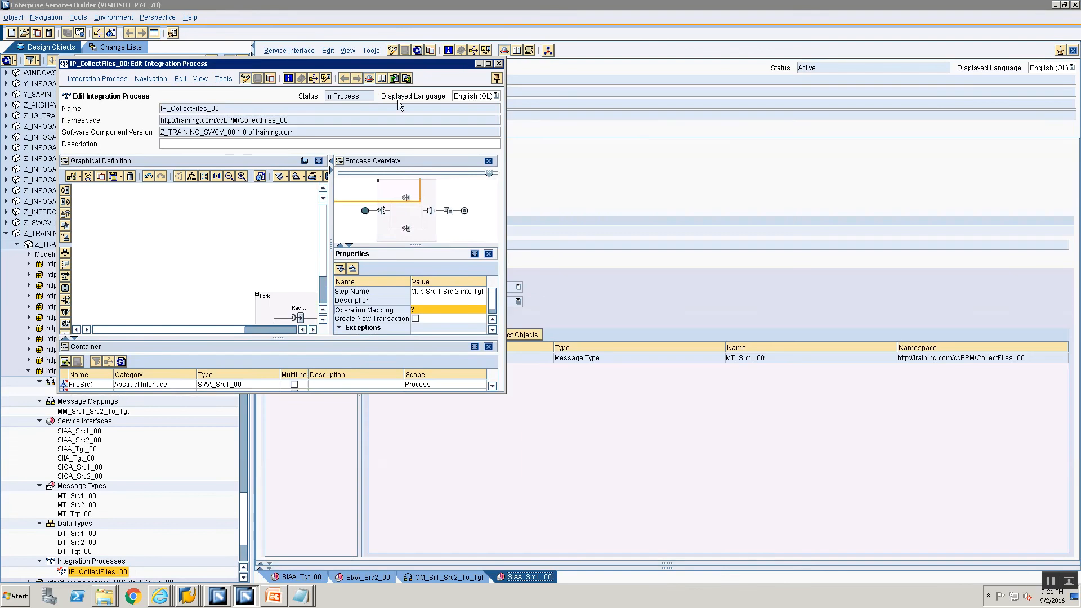
{"action": "double_click", "coordinate": [349, 65]}
Assign OM_Sr1_Src2_To_Tgt as the operation mapping of the transformation step
{"action": "left_click", "coordinate": [1060, 344]}
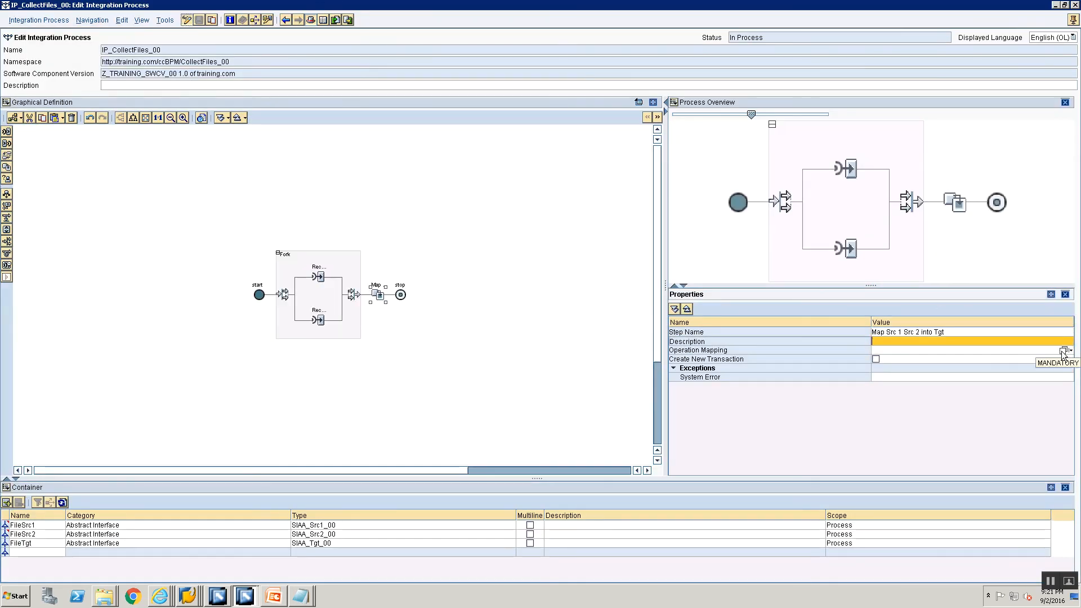
{"action": "left_click", "coordinate": [1061, 350]}
{"action": "left_click", "coordinate": [1063, 350]}
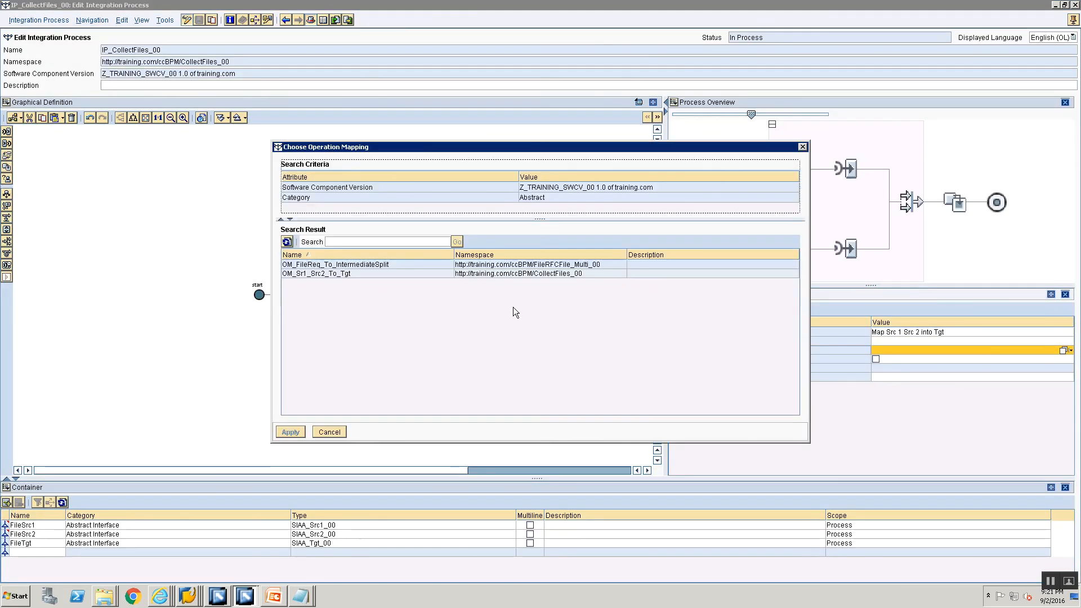
{"action": "left_click", "coordinate": [407, 262]}
{"action": "left_click", "coordinate": [362, 276]}
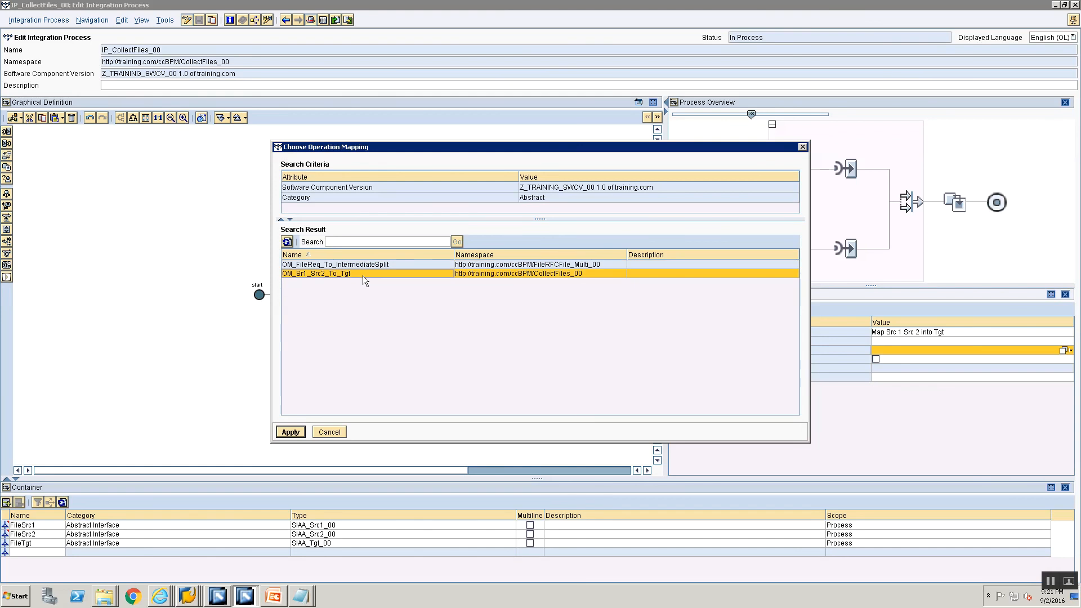
{"action": "left_click", "coordinate": [291, 432]}
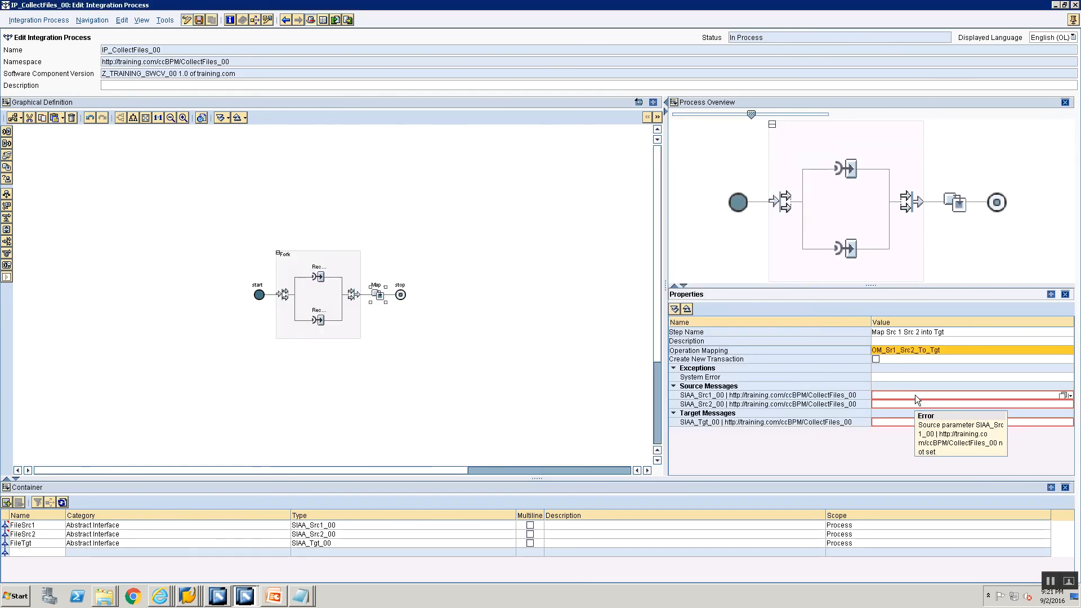
Assign the container elements FileSrc1 and FileSrc2 to the transformation's source messages SIAA_Src1_00 and SIAA_Src2_00
{"action": "left_click", "coordinate": [914, 395]}
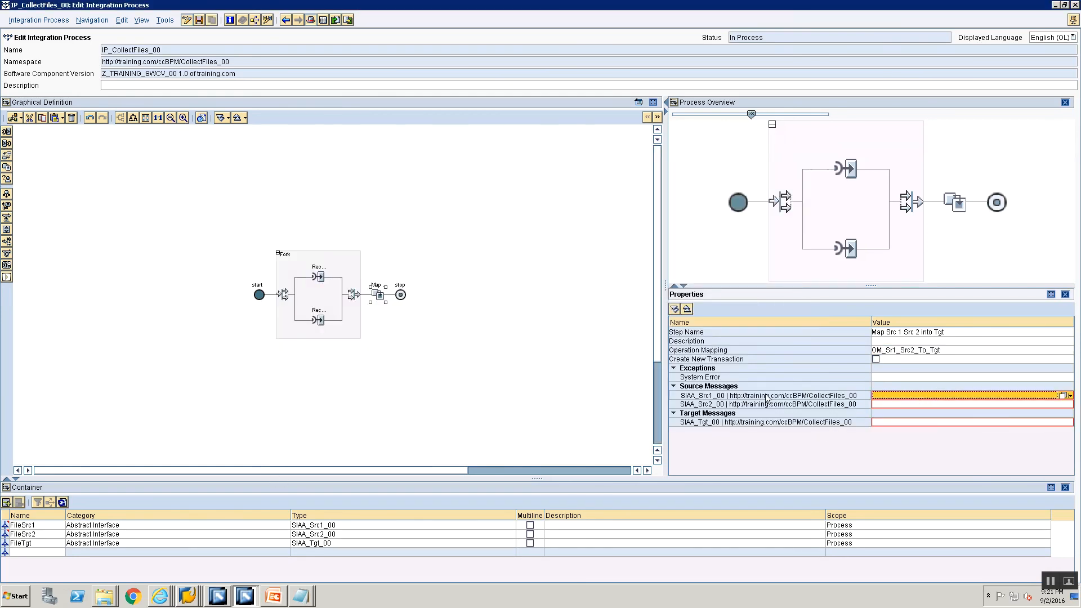
{"action": "left_click", "coordinate": [1063, 395]}
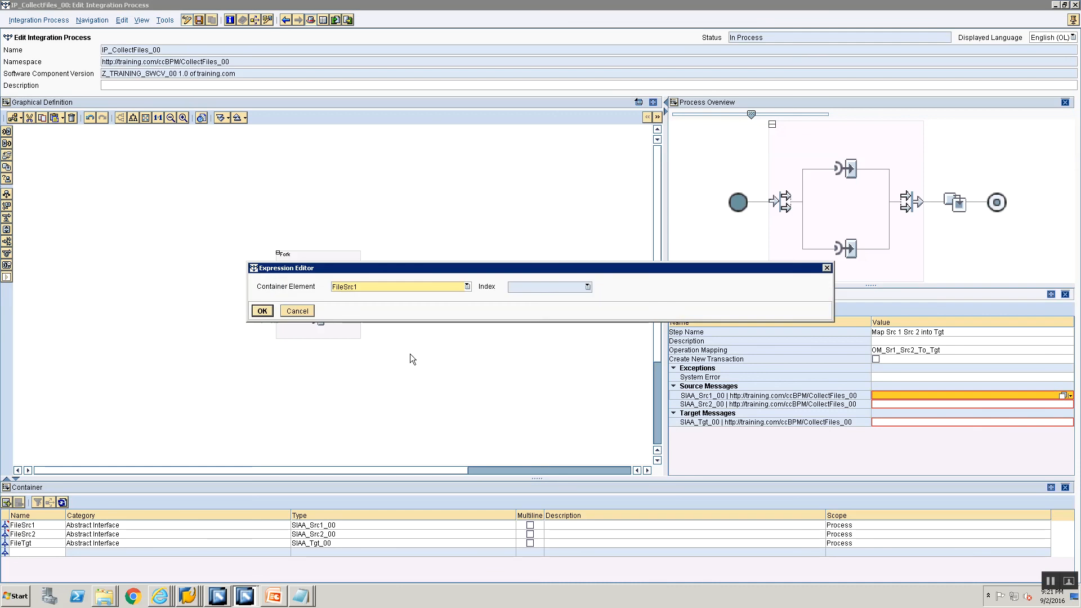
{"action": "left_click", "coordinate": [262, 311]}
{"action": "left_click", "coordinate": [916, 402]}
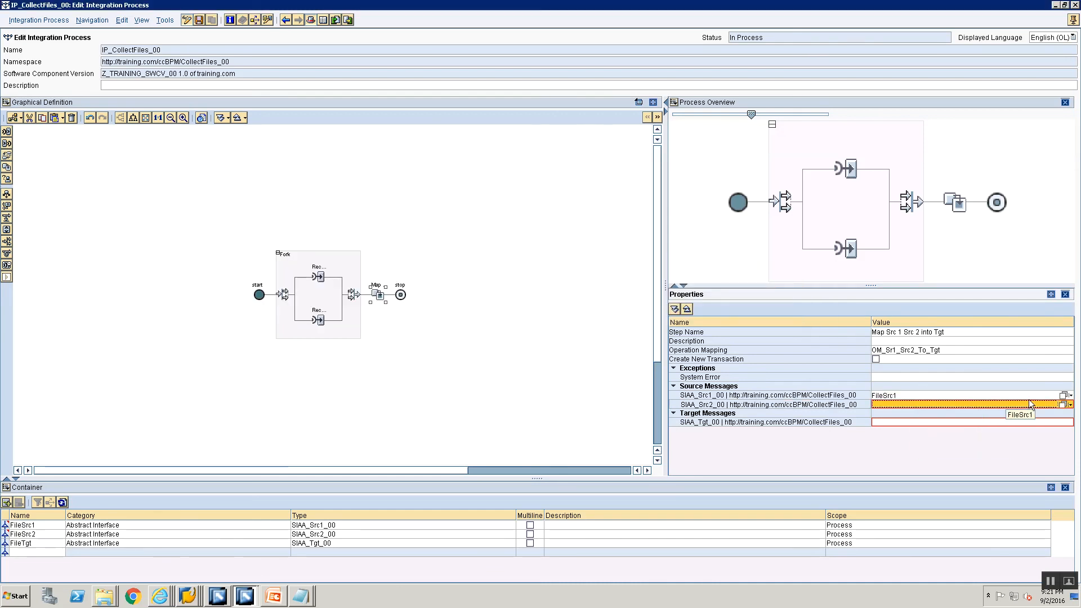
{"action": "left_click_drag", "start_coordinate": [1064, 403], "coordinate": [1061, 398]}
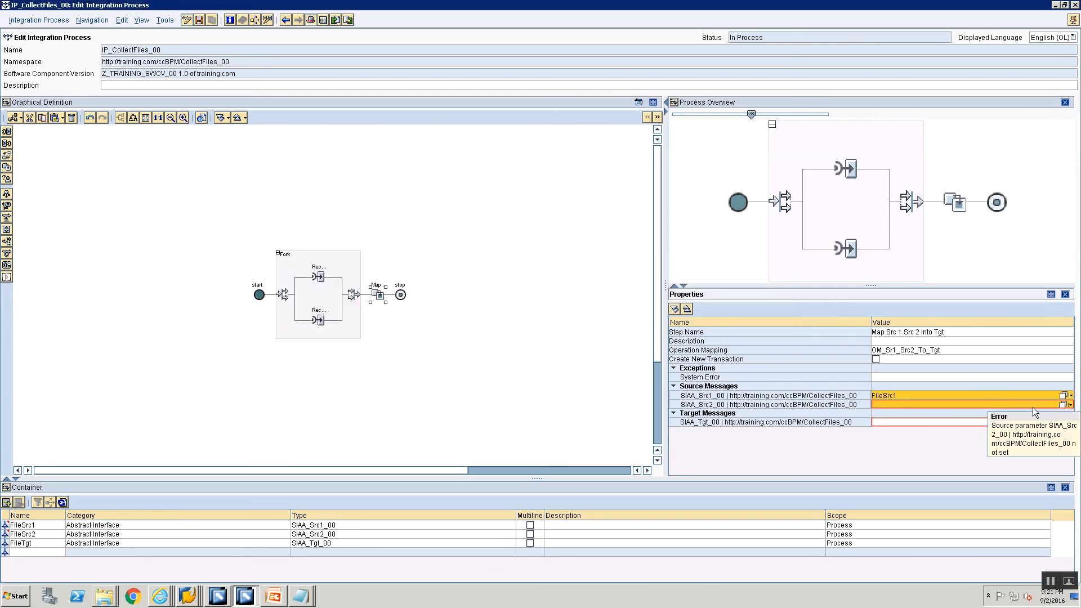
{"action": "left_click", "coordinate": [1063, 404]}
{"action": "left_click", "coordinate": [350, 289]}
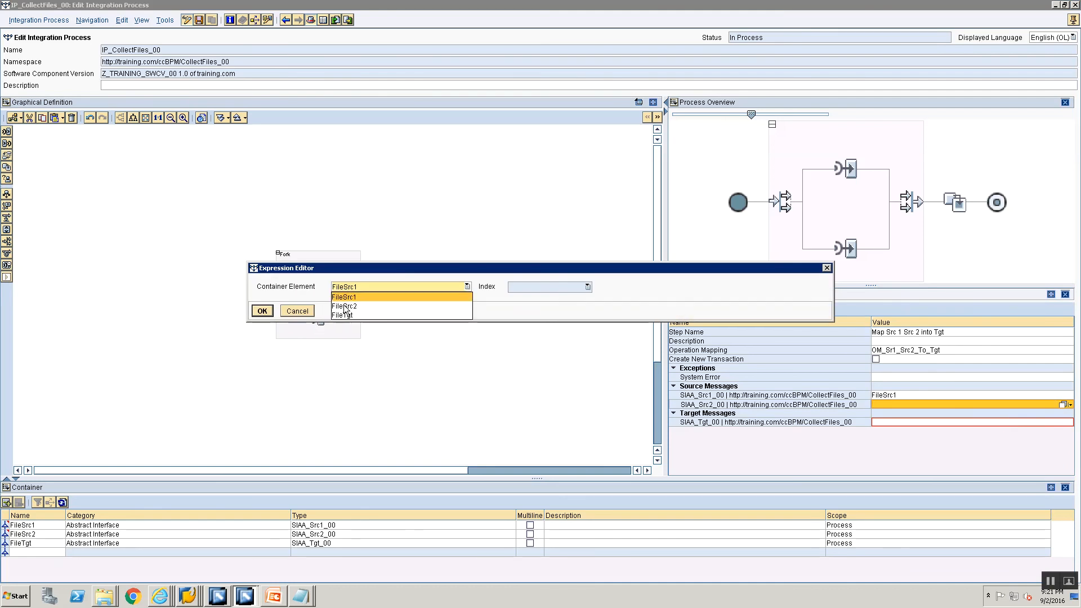
{"action": "left_click", "coordinate": [345, 301]}
{"action": "key", "text": "Return"}
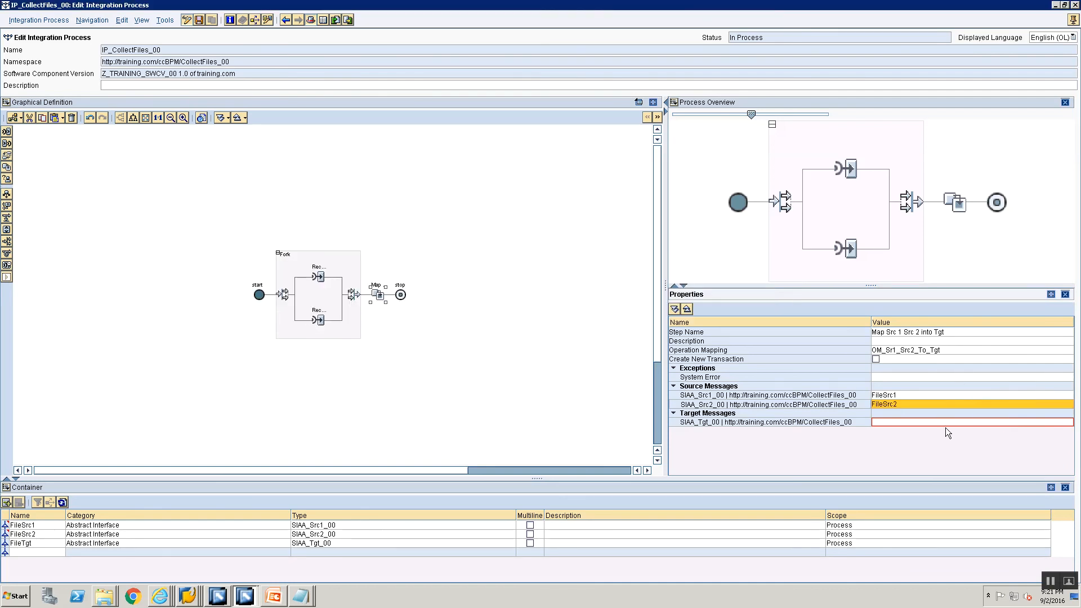
Assign the container element FileTgt to the transformation's target message SIAA_Tgt_00
{"action": "left_click", "coordinate": [1065, 423]}
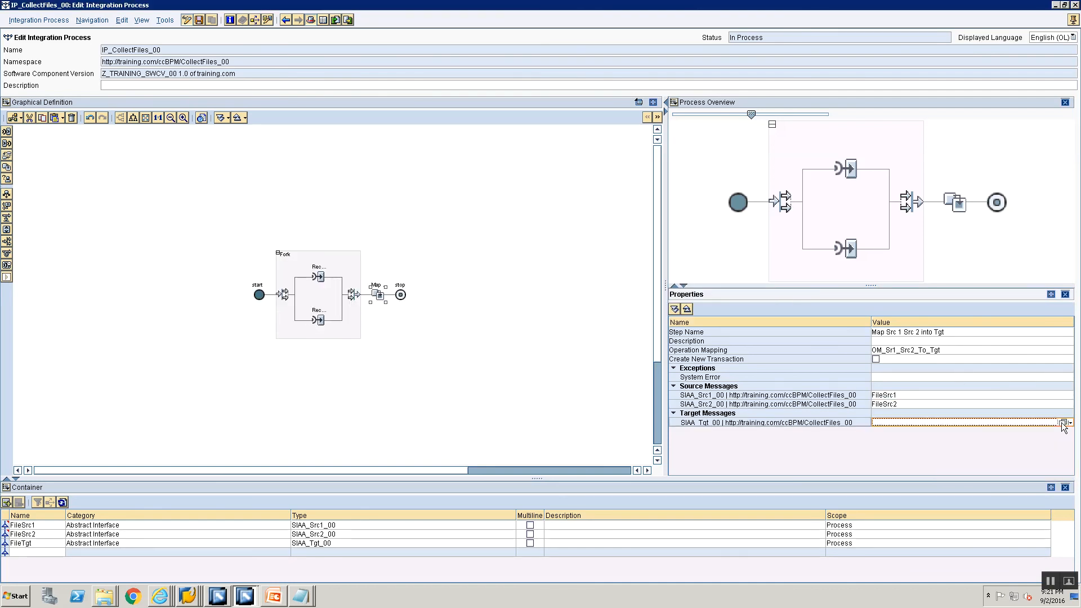
{"action": "left_click", "coordinate": [1063, 422]}
{"action": "left_click", "coordinate": [363, 288]}
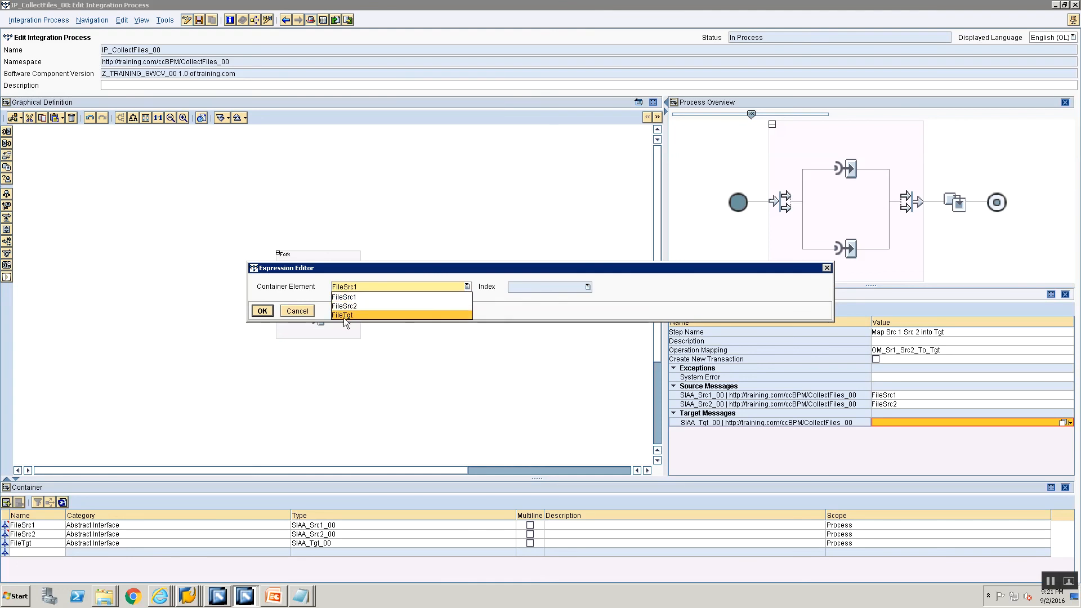
{"action": "left_click", "coordinate": [343, 315]}
{"action": "left_click", "coordinate": [262, 311]}
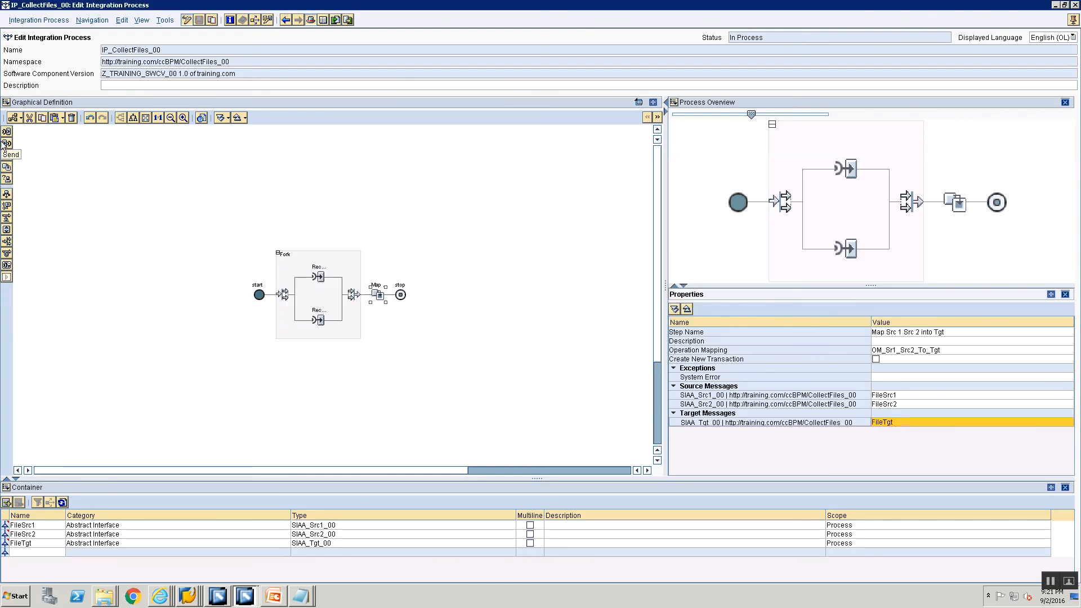
Insert a Send step between the transformation and the stop node, and name it Send Target Message
{"action": "left_click_drag", "start_coordinate": [6, 144], "coordinate": [390, 295]}
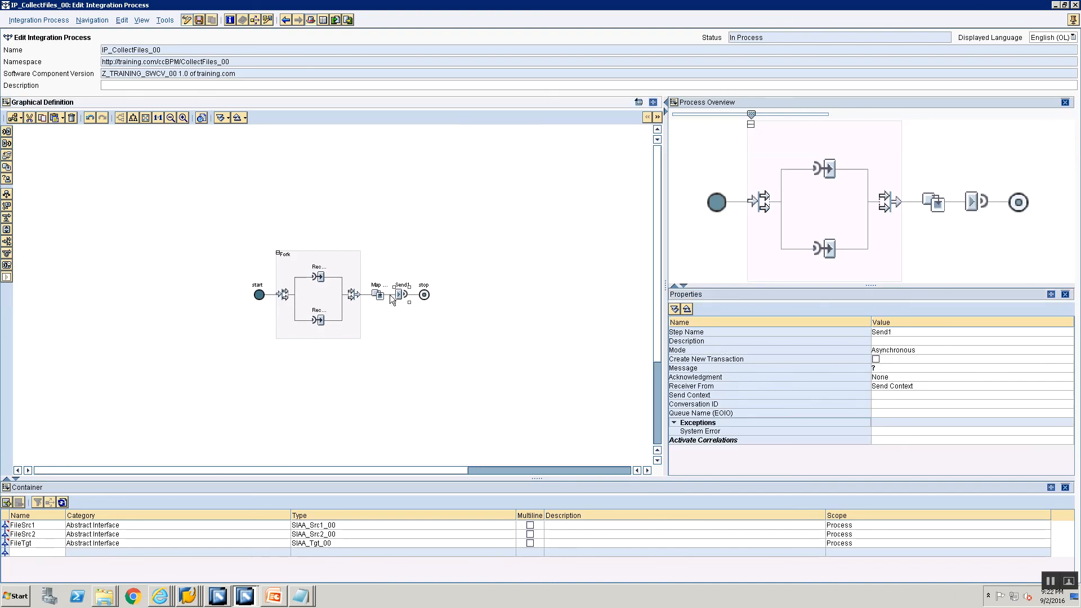
{"action": "left_click", "coordinate": [905, 330]}
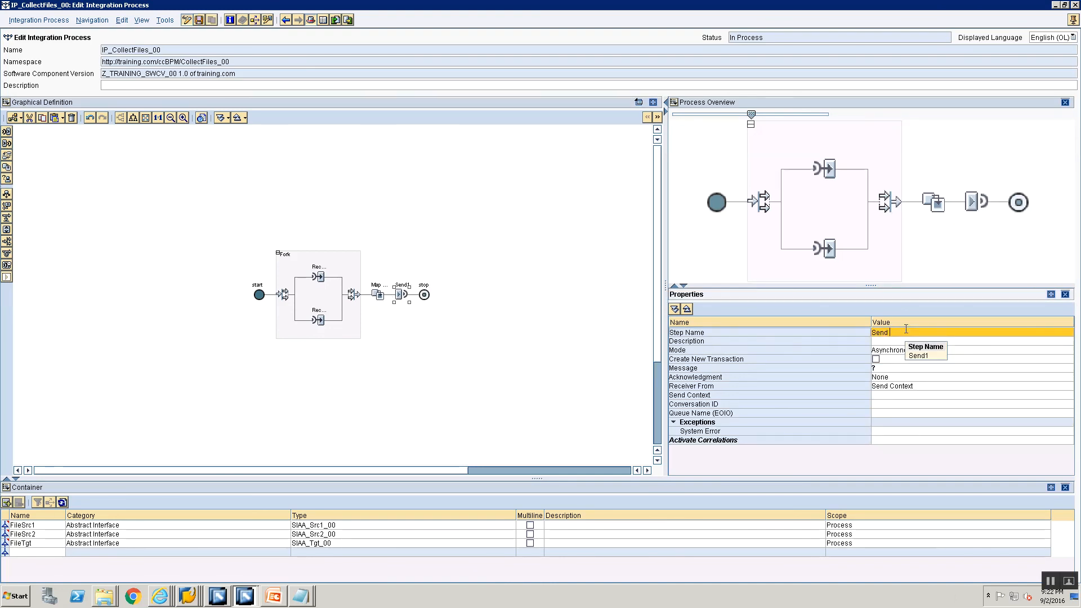
{"action": "type", "text": "S"}
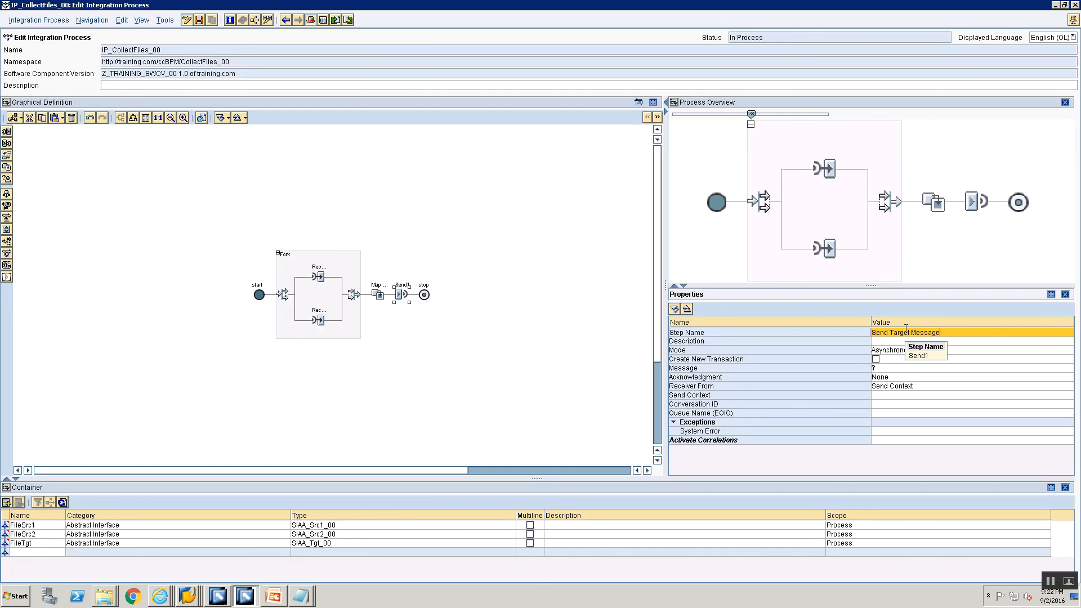
Set the Send step's message to FileTgt and reattach the process editor to the main window
{"action": "left_click", "coordinate": [893, 367]}
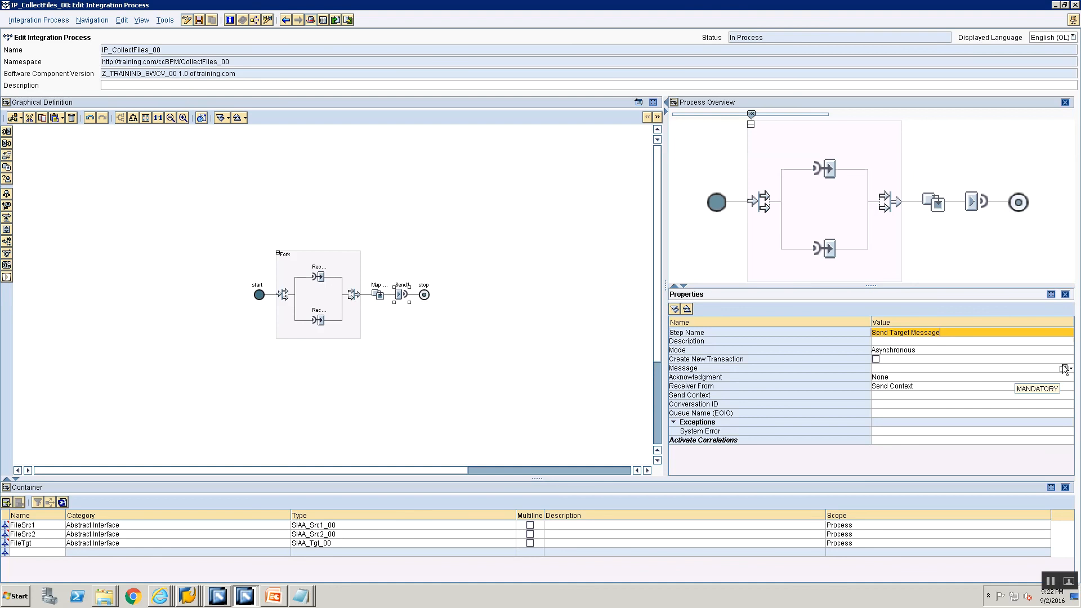
{"action": "left_click", "coordinate": [230, 260]}
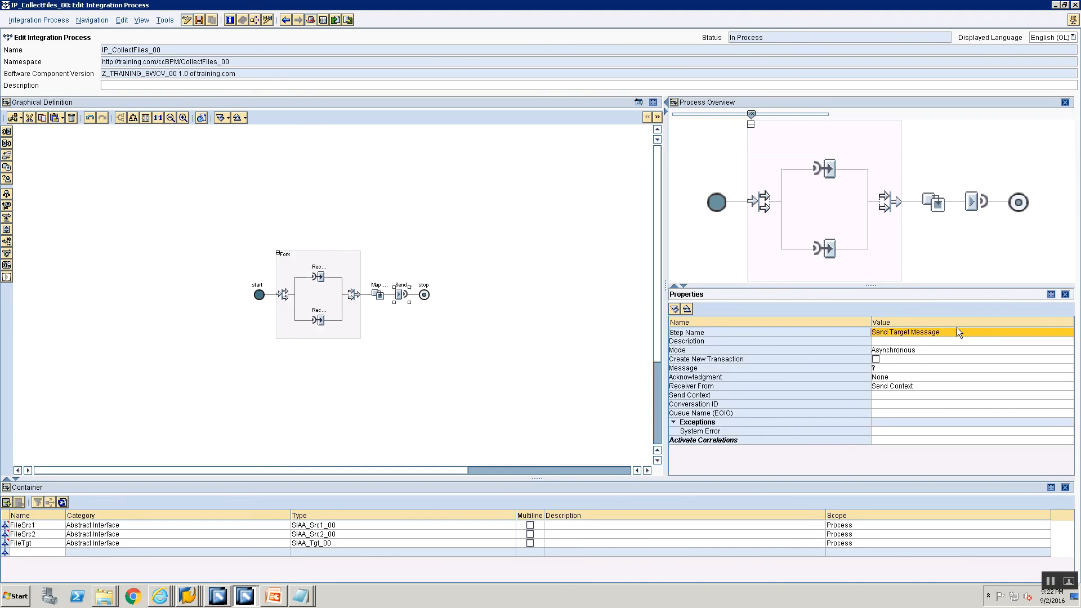
{"action": "left_click", "coordinate": [1063, 369]}
{"action": "left_click", "coordinate": [393, 287]}
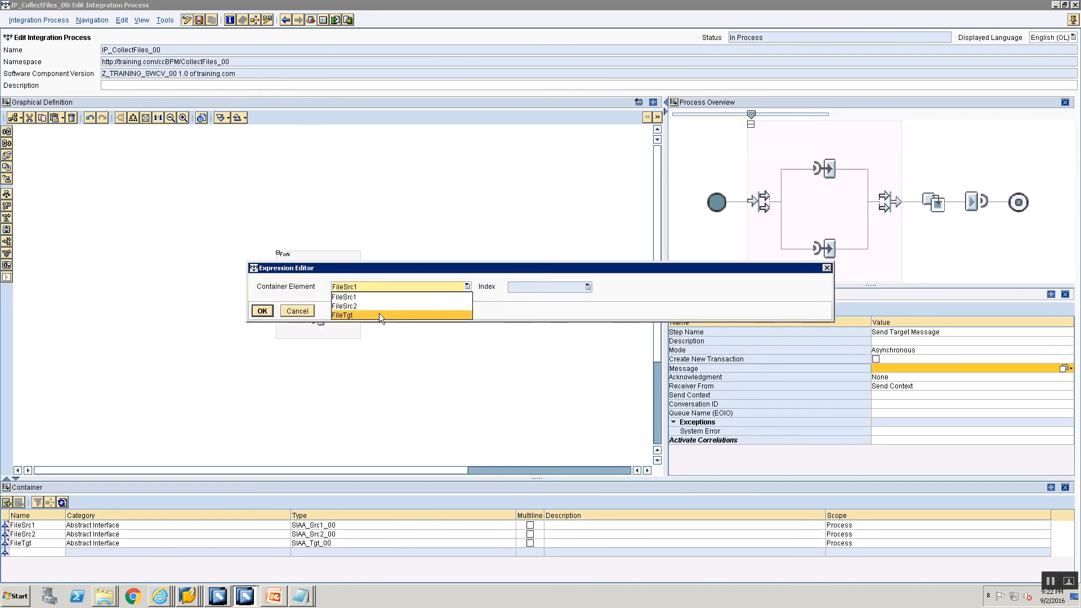
{"action": "left_click", "coordinate": [379, 315]}
{"action": "left_click", "coordinate": [262, 311]}
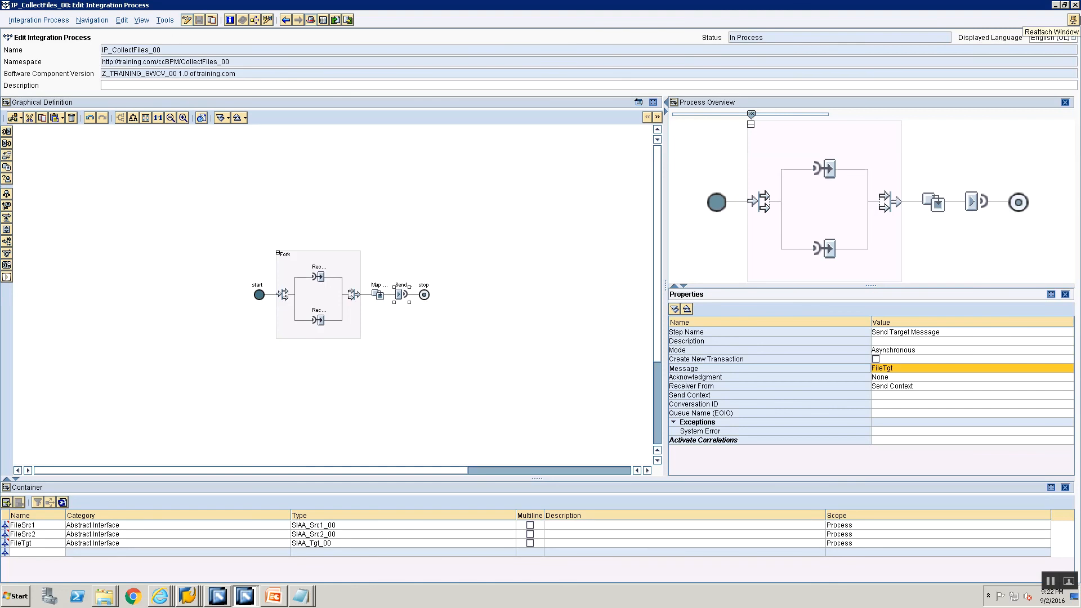
{"action": "left_click", "coordinate": [1073, 20]}
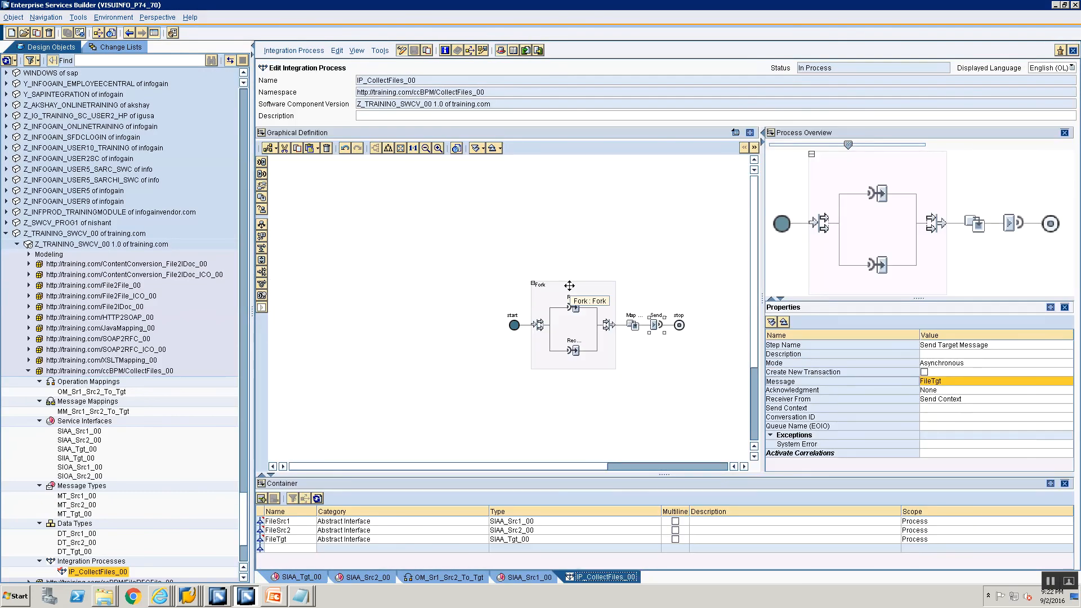
Review the properties of the fork, both receive steps, the transformation and the send step, plus the correlation definition EmpIDCorr
{"action": "left_click", "coordinate": [554, 296]}
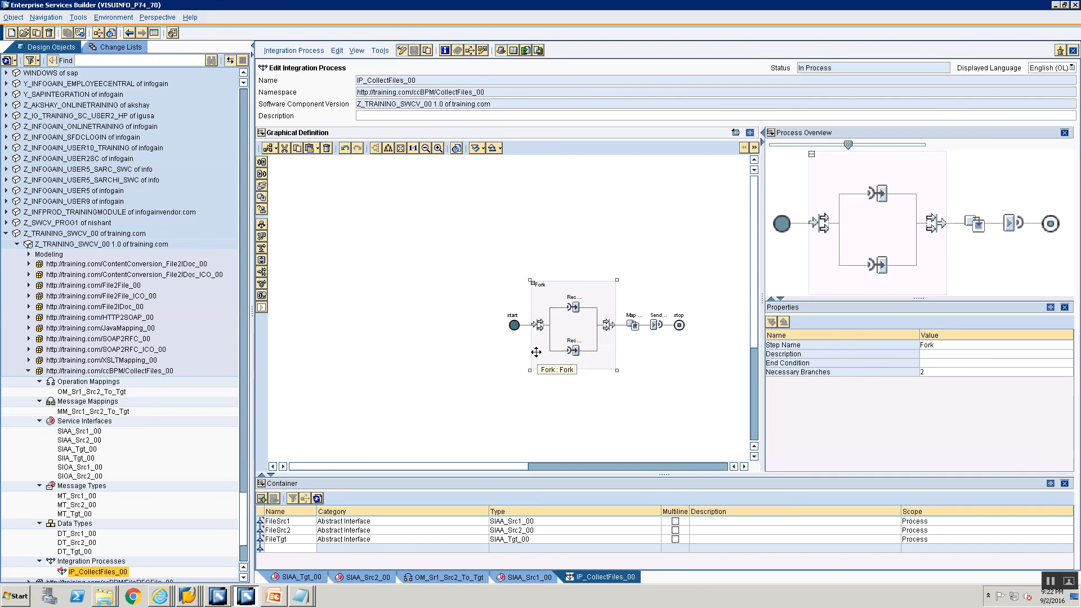
{"action": "left_click", "coordinate": [573, 306]}
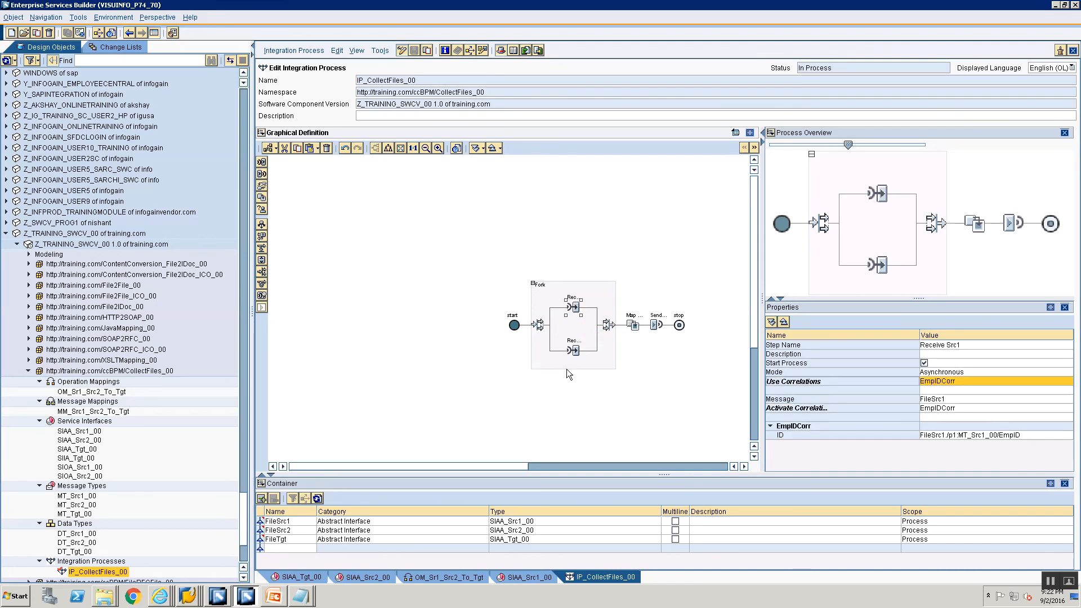
{"action": "left_click", "coordinate": [573, 351]}
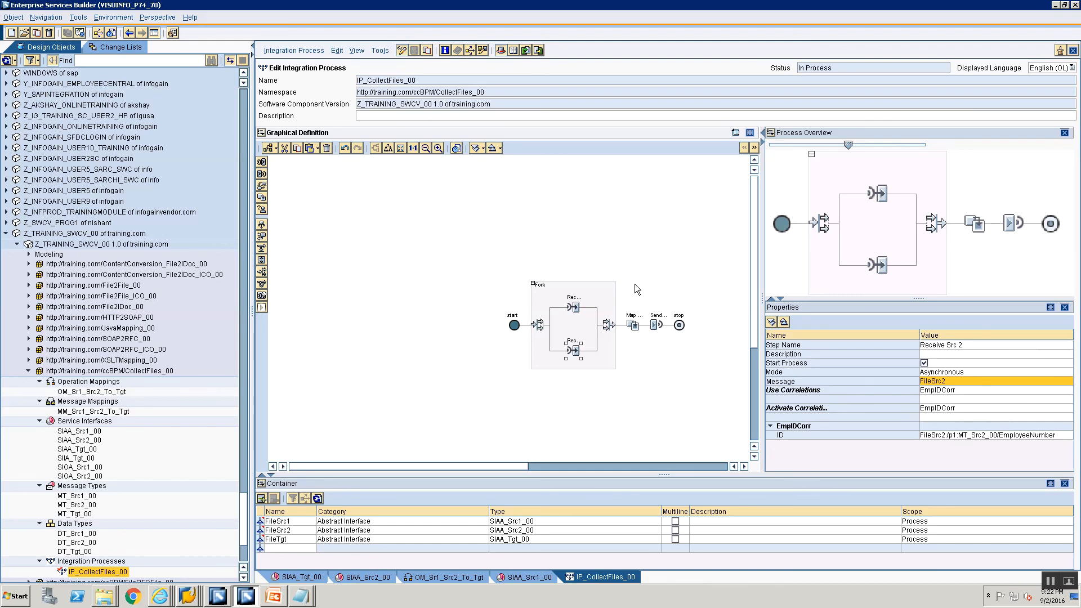
{"action": "left_click", "coordinate": [632, 323]}
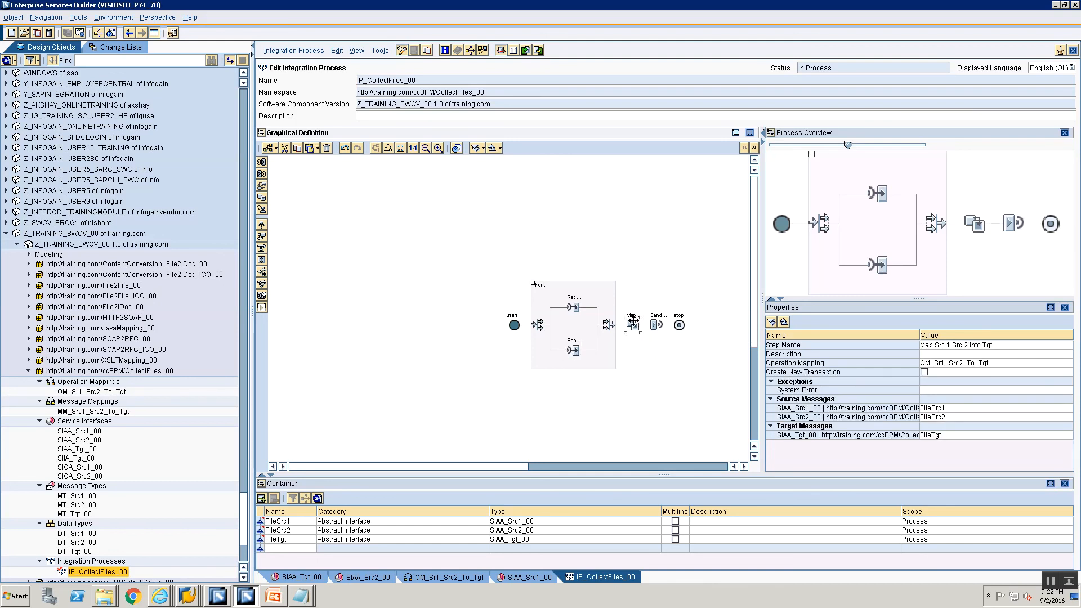
{"action": "left_click", "coordinate": [647, 320]}
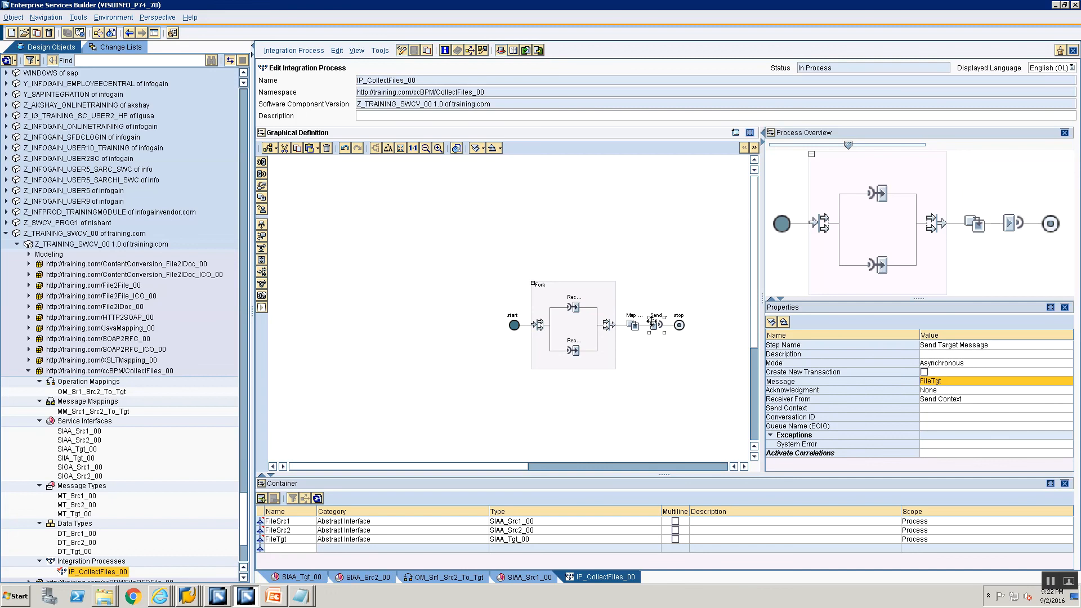
{"action": "left_click", "coordinate": [262, 133]}
{"action": "key", "text": "Return"}
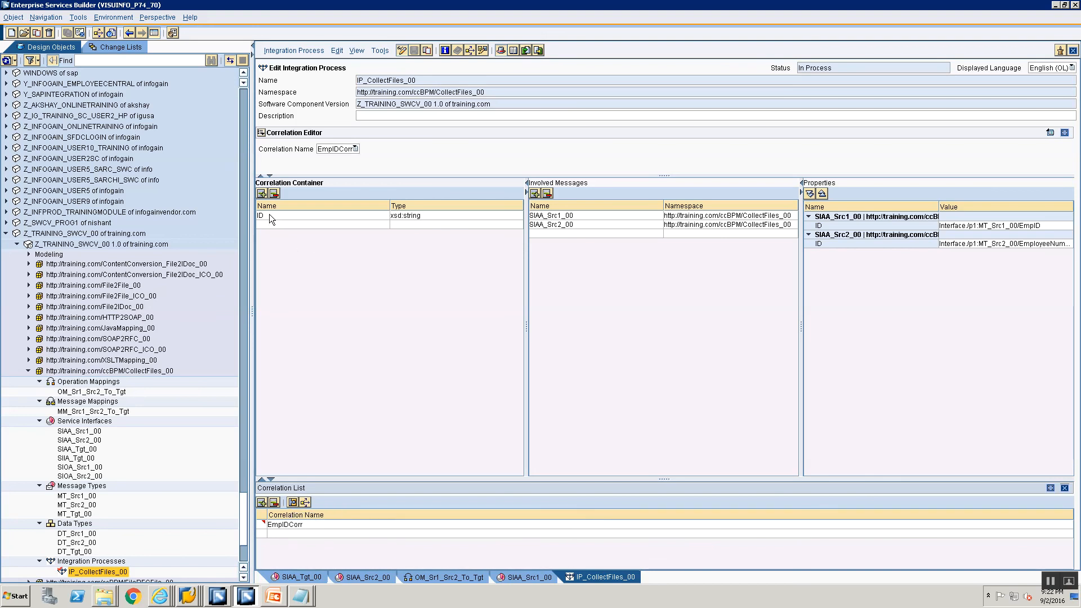
Activate the standard change list of Z_TRAINING_SWCV_00 and close all open object editors
{"action": "left_click", "coordinate": [116, 47]}
{"action": "left_click", "coordinate": [17, 160]}
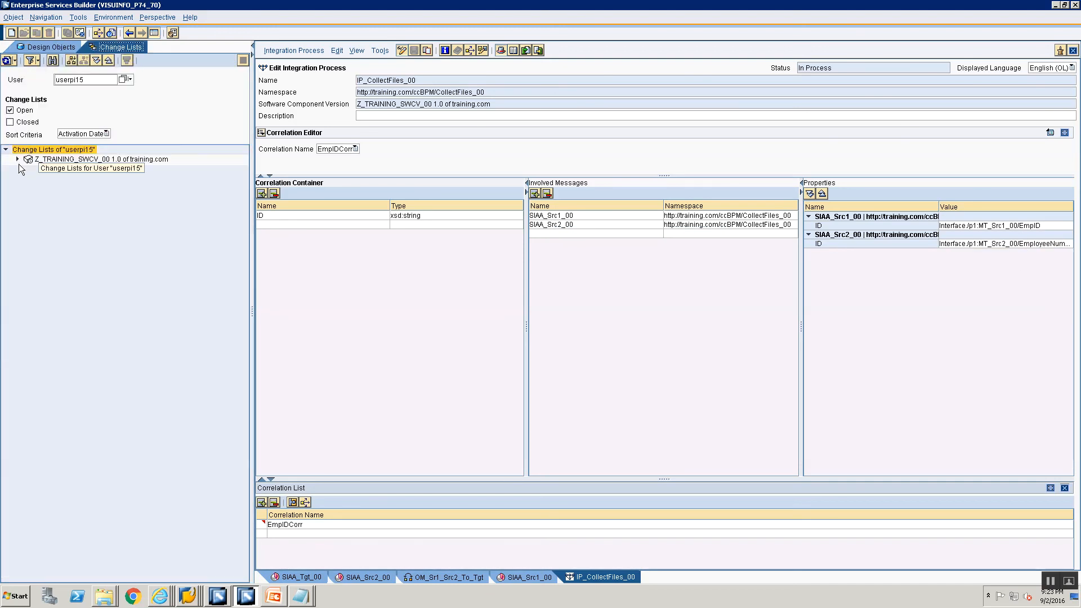
{"action": "left_click", "coordinate": [33, 169]}
{"action": "right_click", "coordinate": [36, 169]}
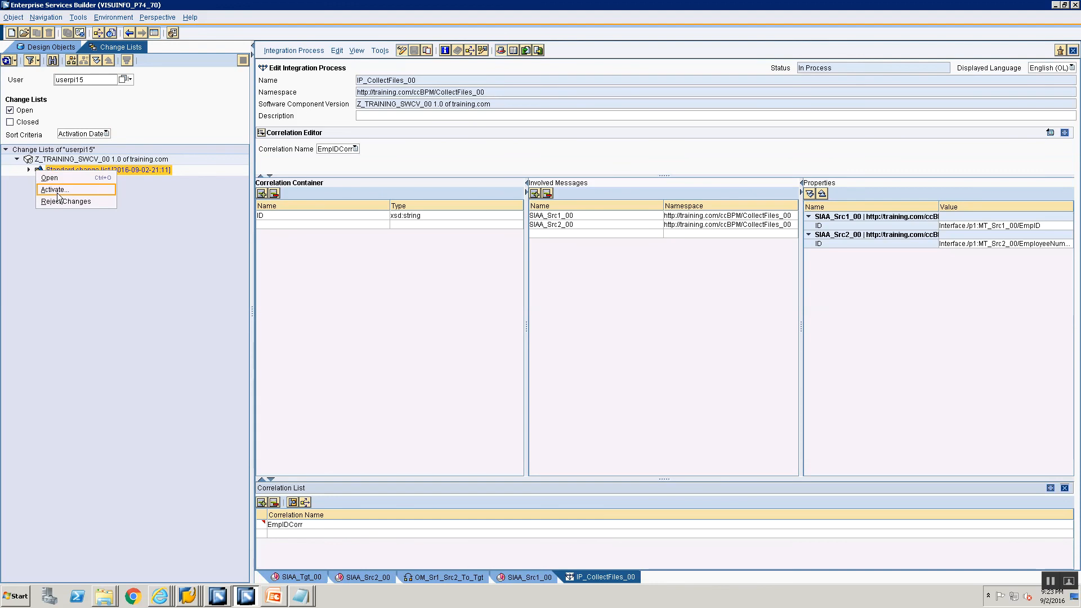
{"action": "left_click", "coordinate": [54, 189]}
{"action": "left_click", "coordinate": [427, 406]}
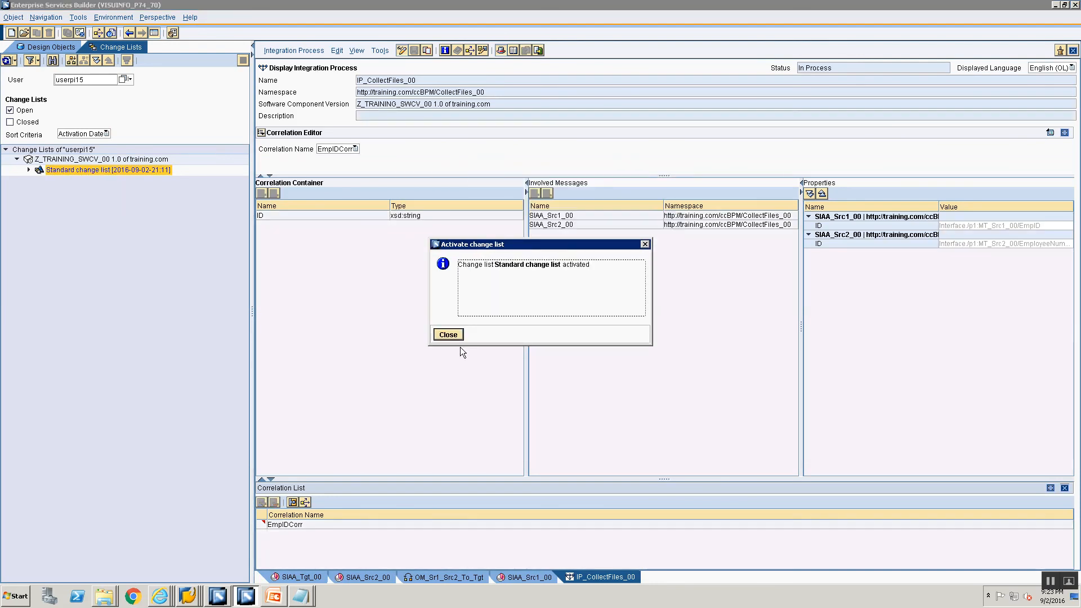
{"action": "left_click", "coordinate": [448, 334]}
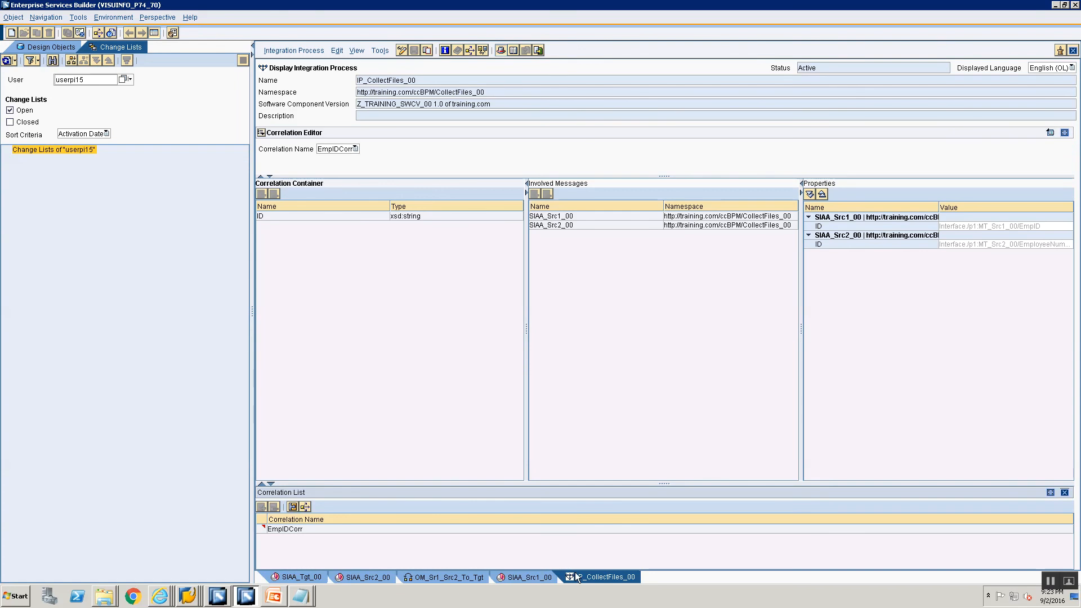
{"action": "right_click", "coordinate": [577, 577]}
{"action": "left_click", "coordinate": [603, 575]}
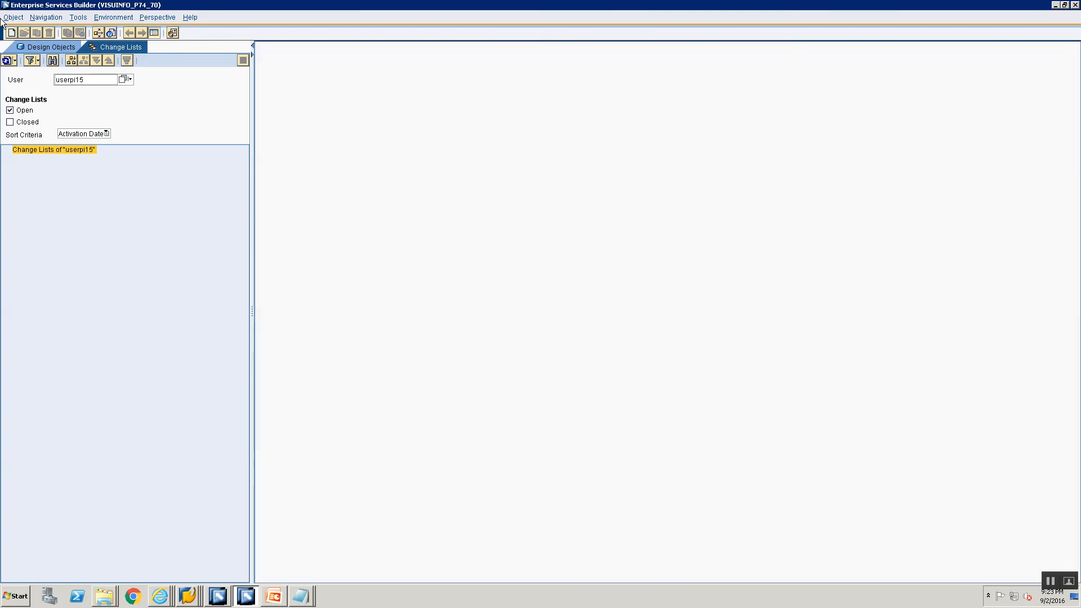